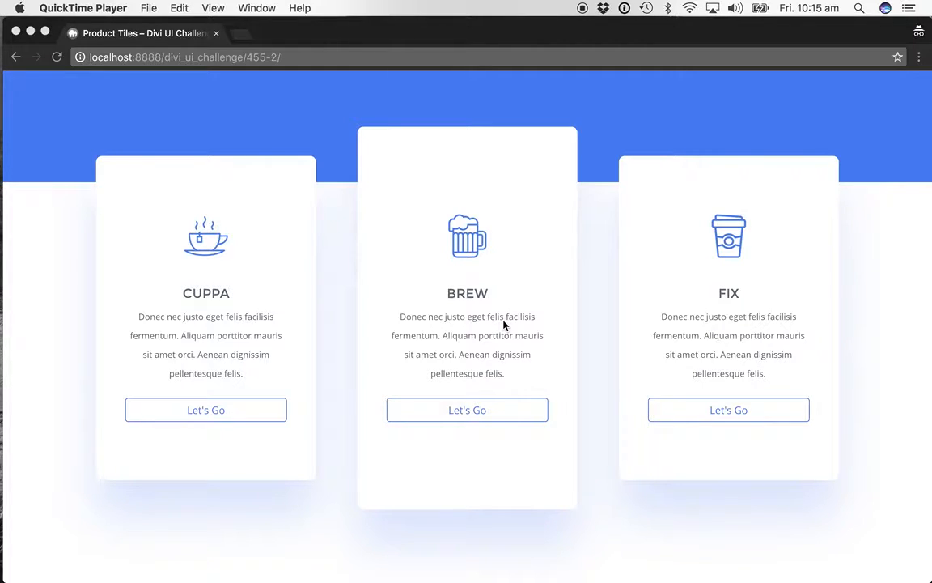
- Switch to the Product Tiles page editor, update the page and open it in the Visual Builder
left_click(345, 95)
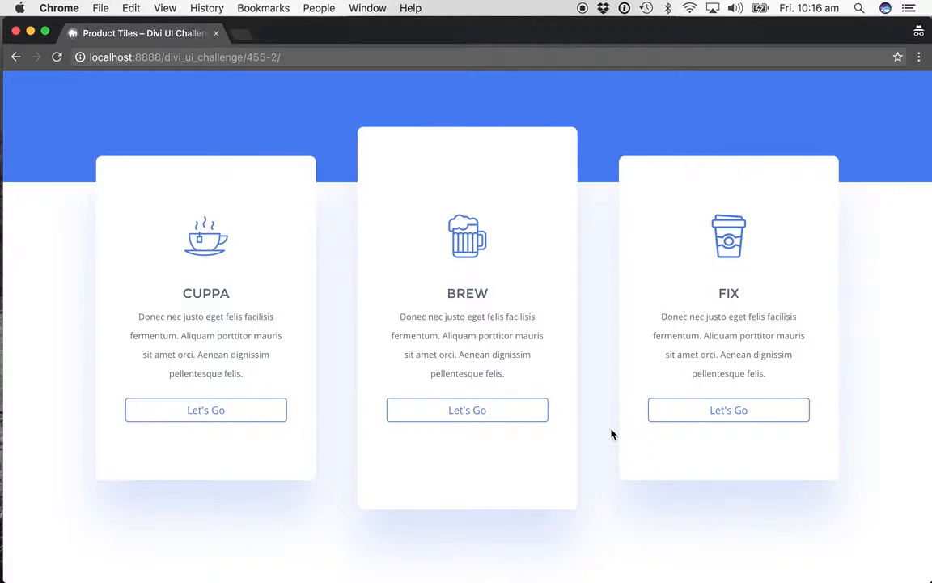
key("super+grave")
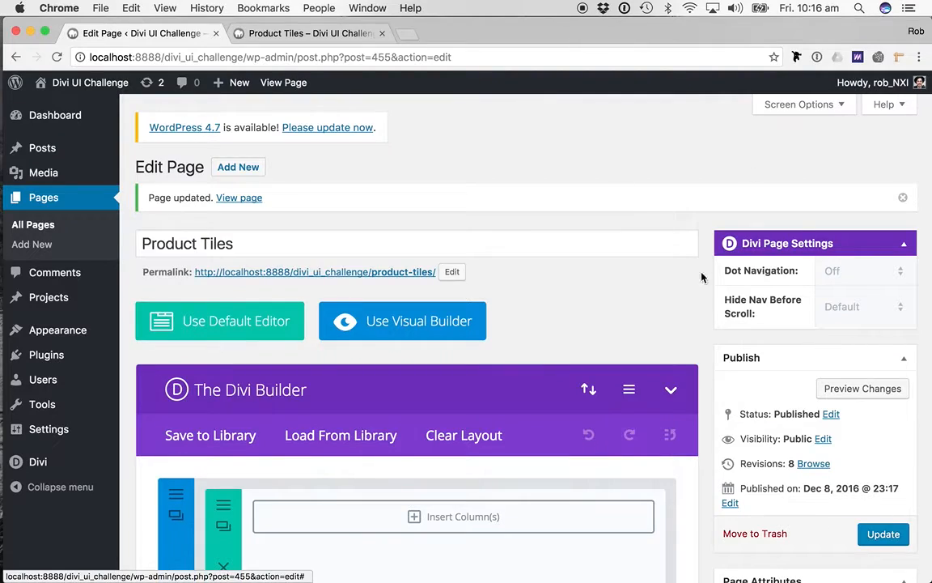
scroll(360, 213, "down", 2)
scroll(389, 182, "up", 2)
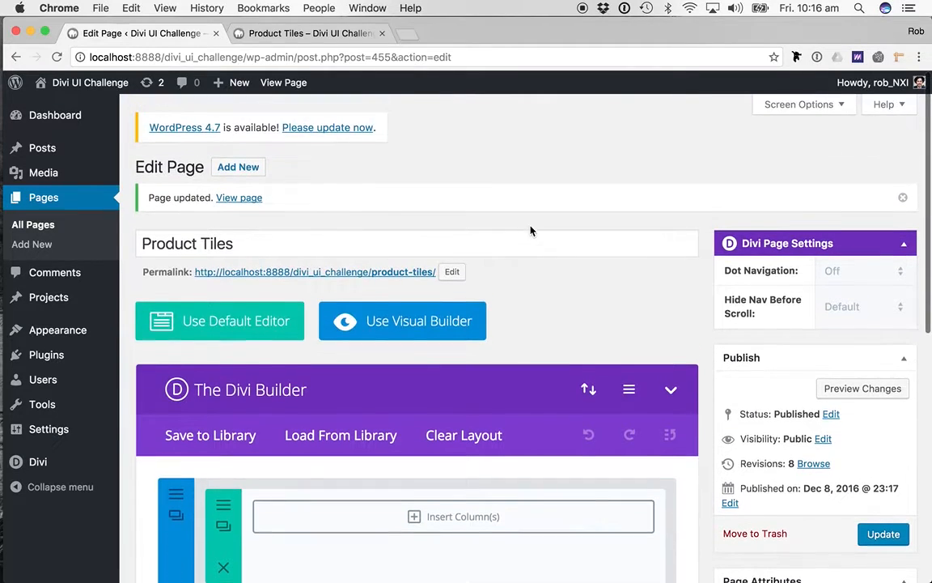
scroll(307, 263, "down", 3)
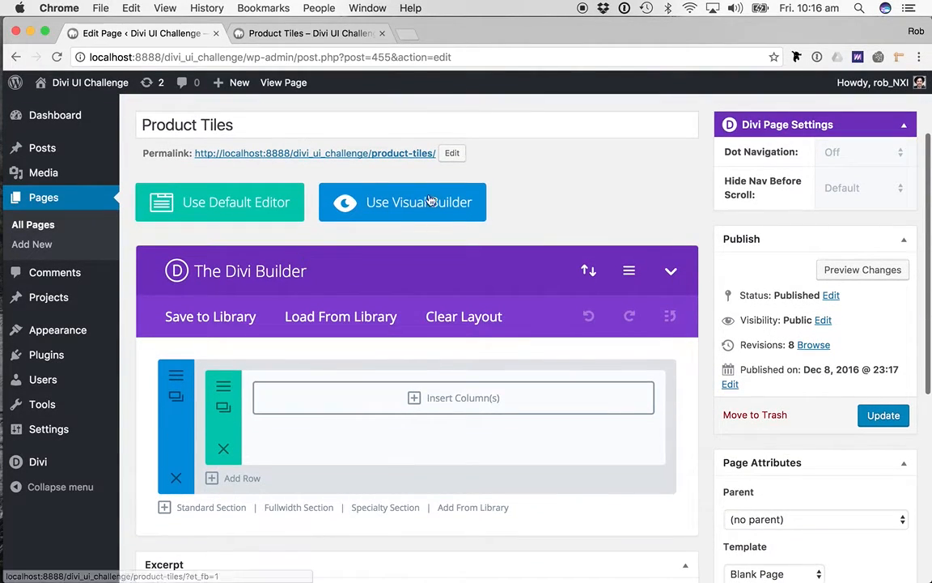
scroll(750, 406, "down", 2)
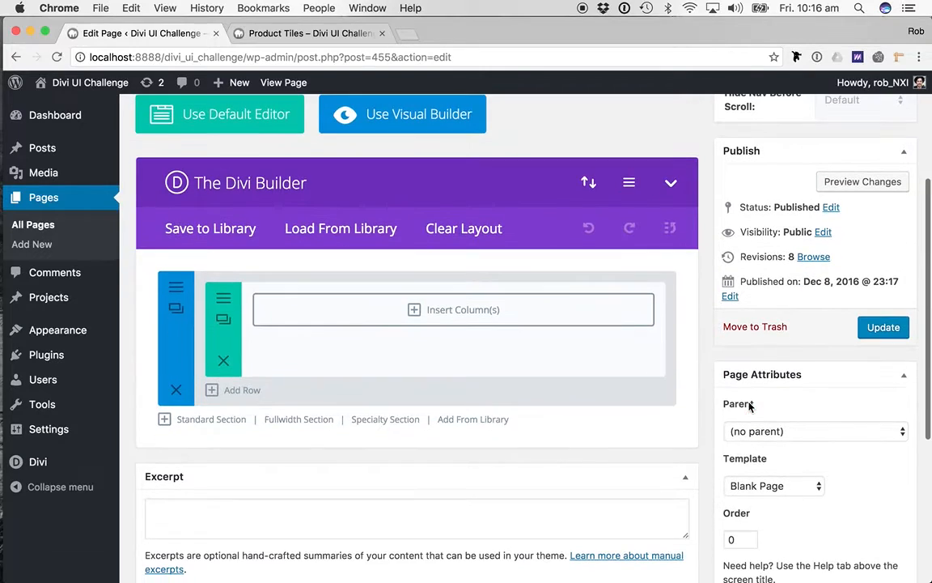
scroll(705, 391, "up", 4)
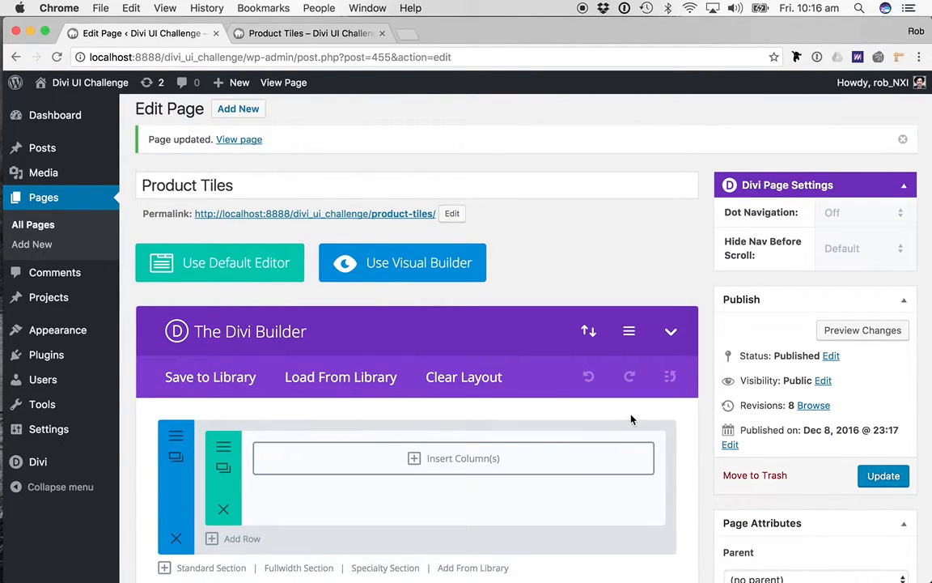
left_click(883, 477)
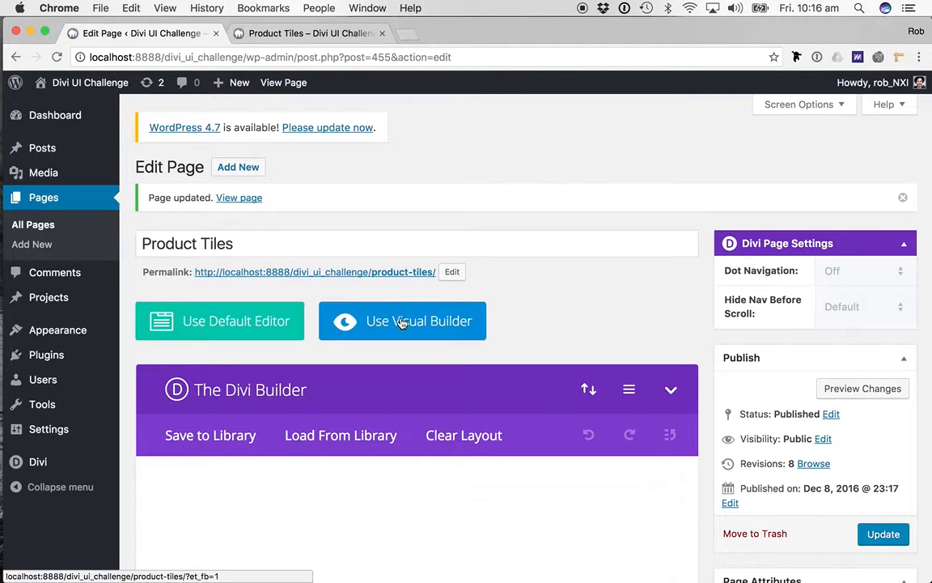
left_click(405, 322)
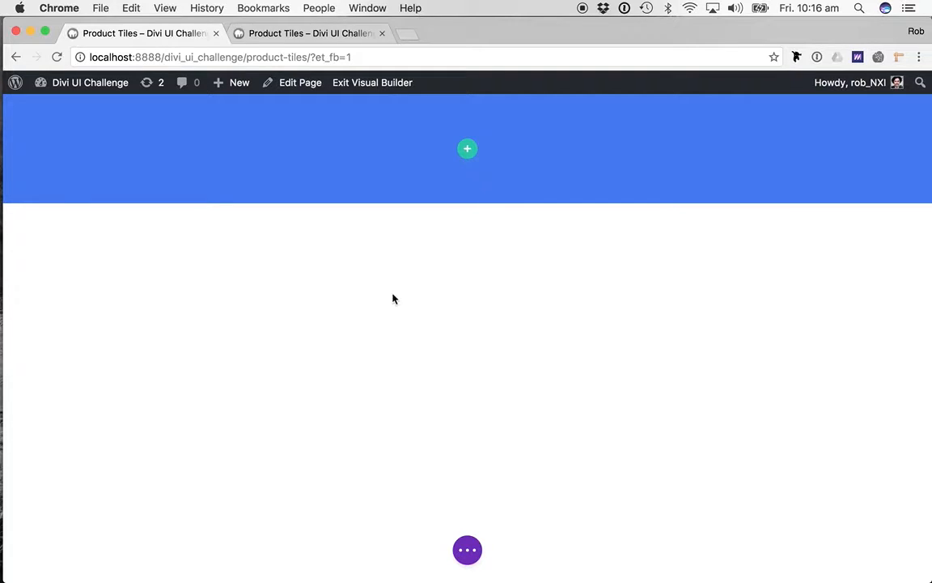
- Check the background color code in the blue section's settings and close them with saving
mouse_move(187, 130)
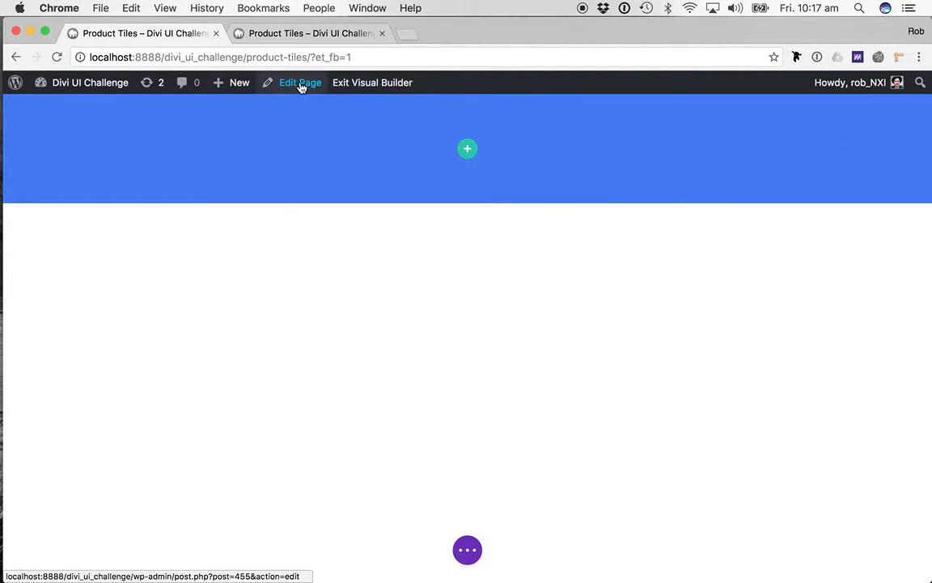
mouse_move(122, 86)
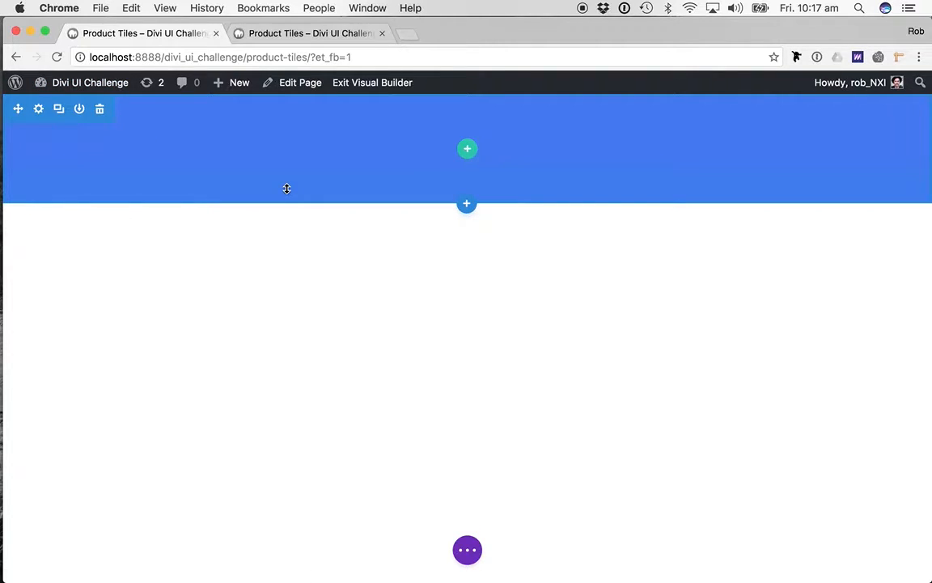
left_click(38, 108)
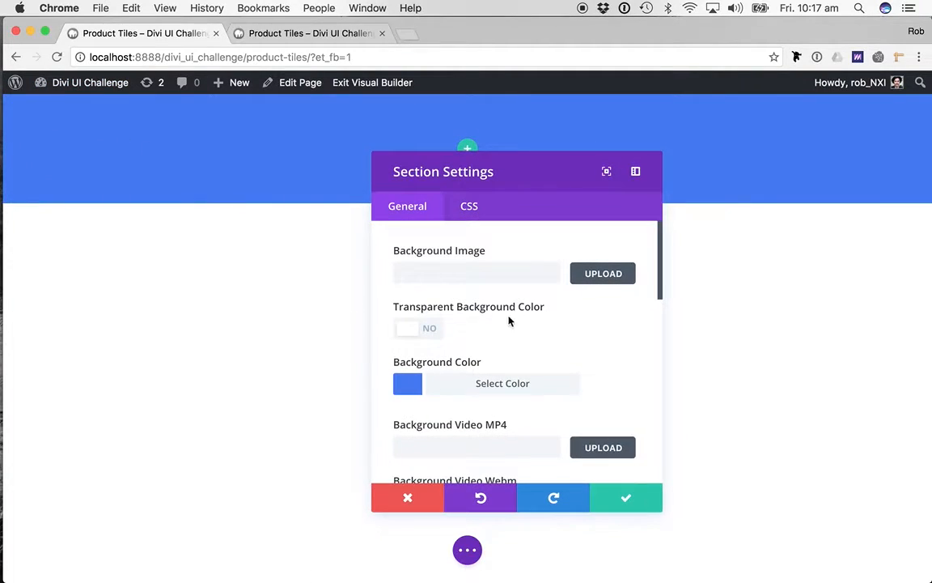
left_click(504, 388)
left_click(504, 389)
left_click(487, 386)
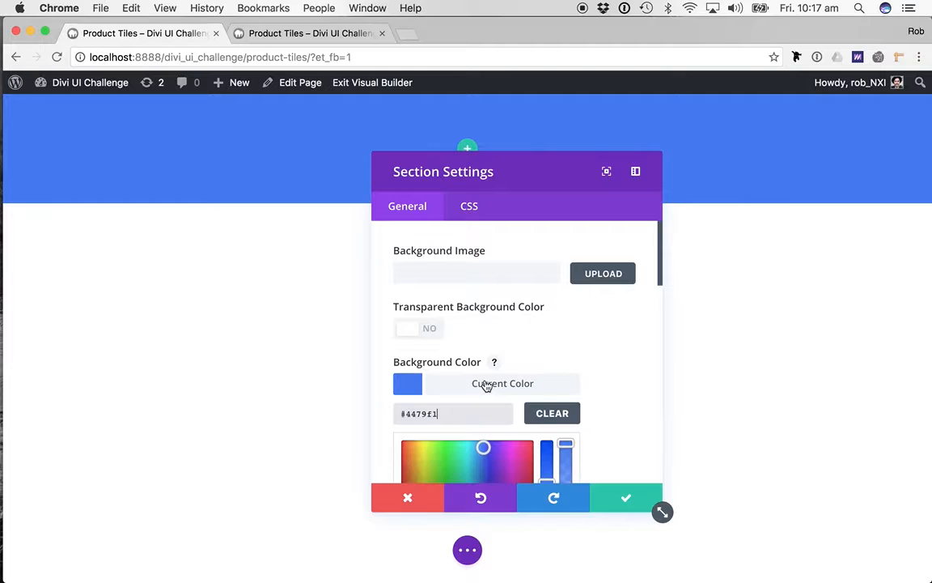
left_click(444, 419)
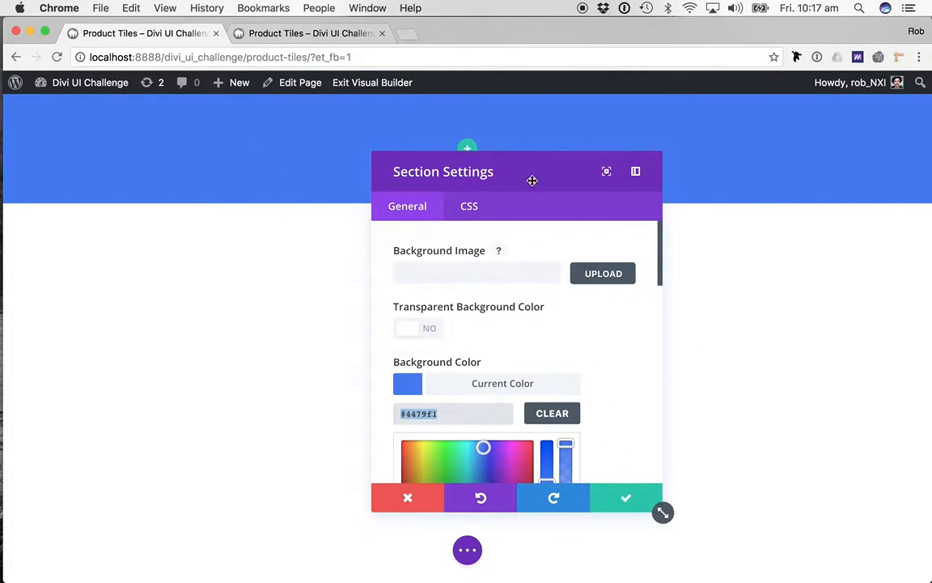
left_click(625, 497)
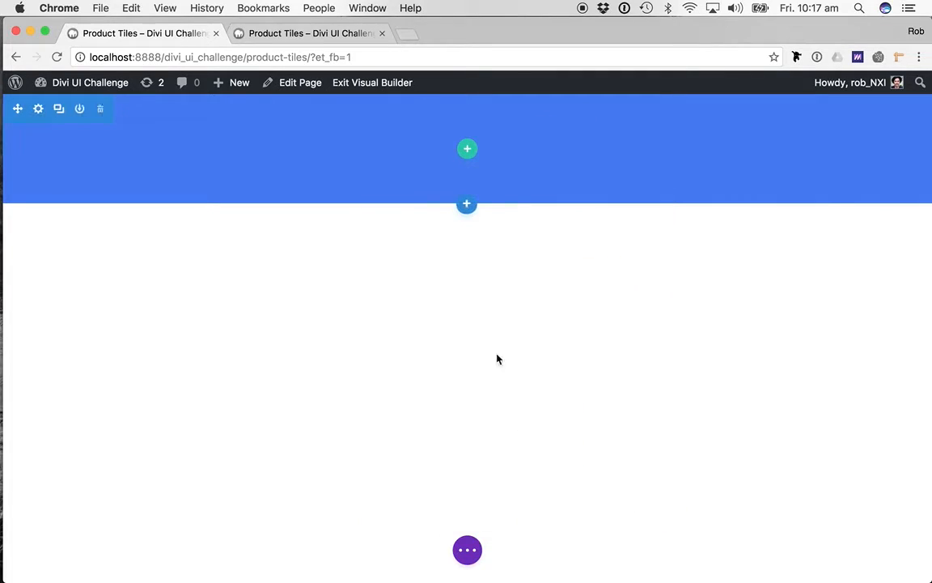
- Insert a regular section below the blue section with a three equal column row
left_click(467, 206)
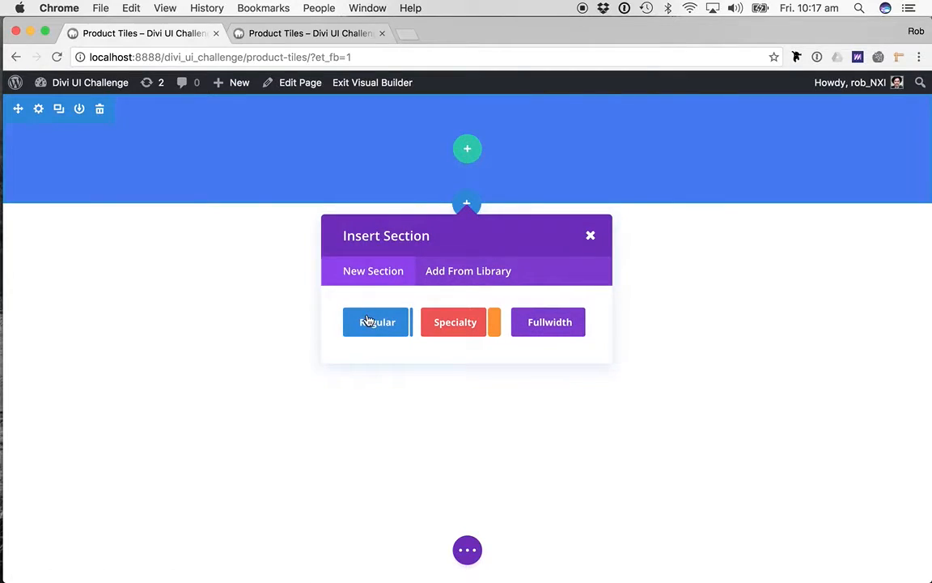
left_click(367, 322)
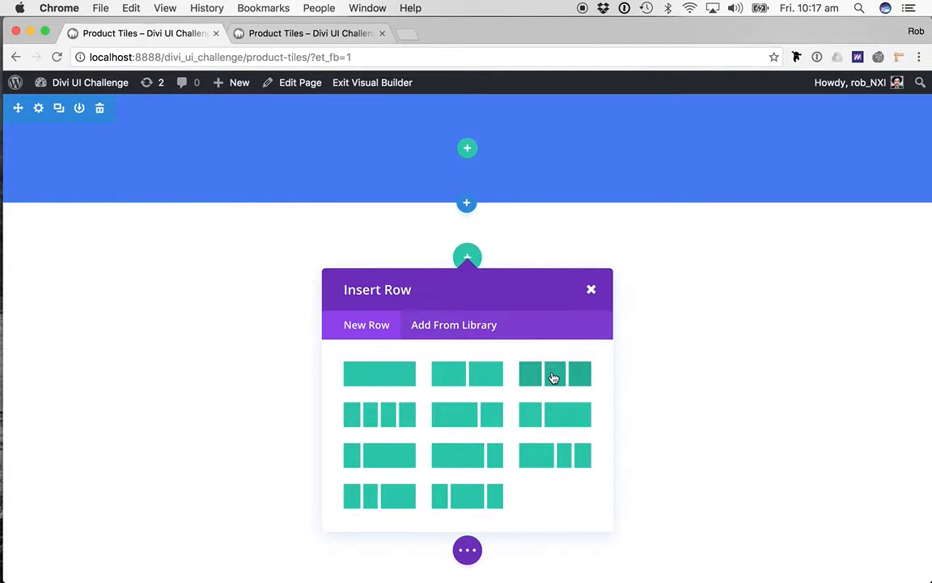
left_click(554, 378)
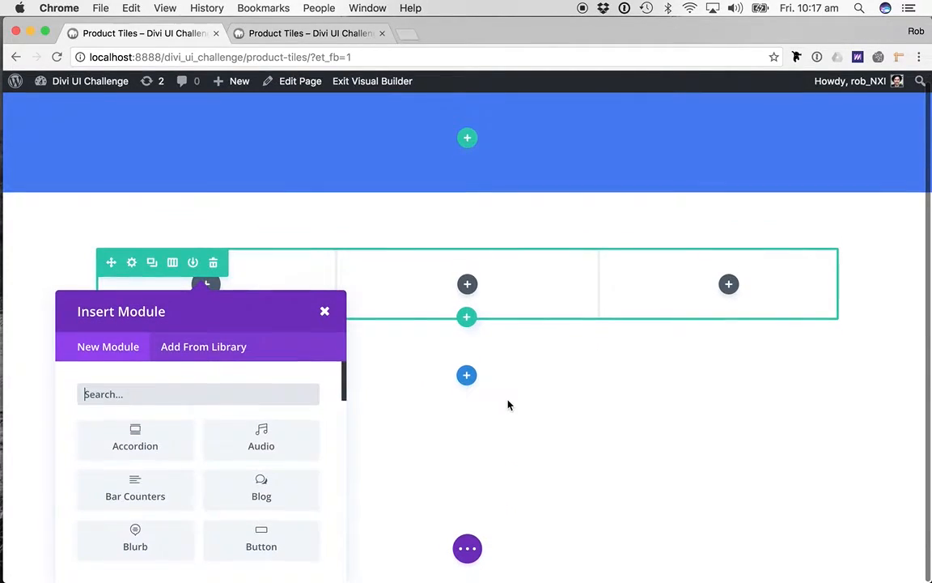
- Add an Image module to the row's first column using Tea.png from the media library
type("image")
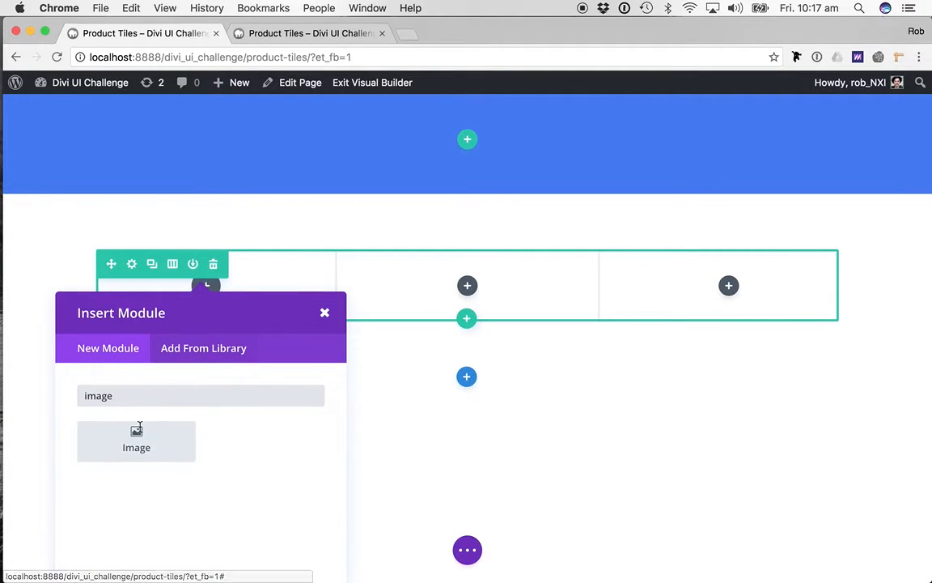
left_click(136, 441)
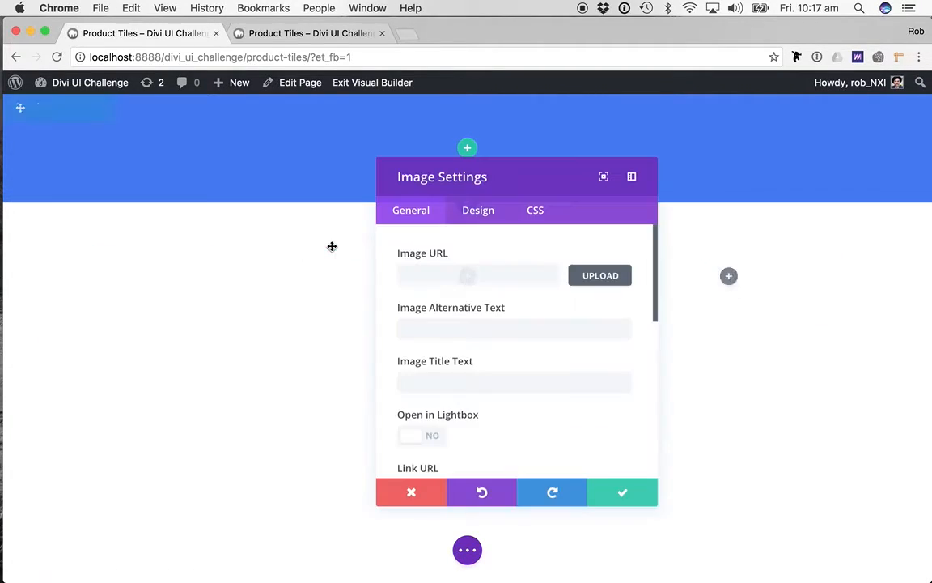
left_click(603, 275)
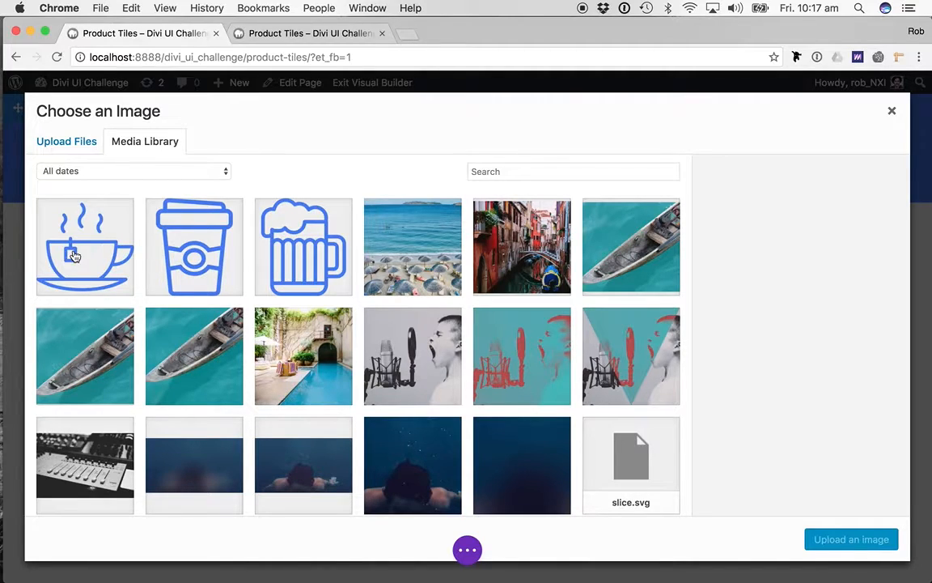
left_click(73, 256)
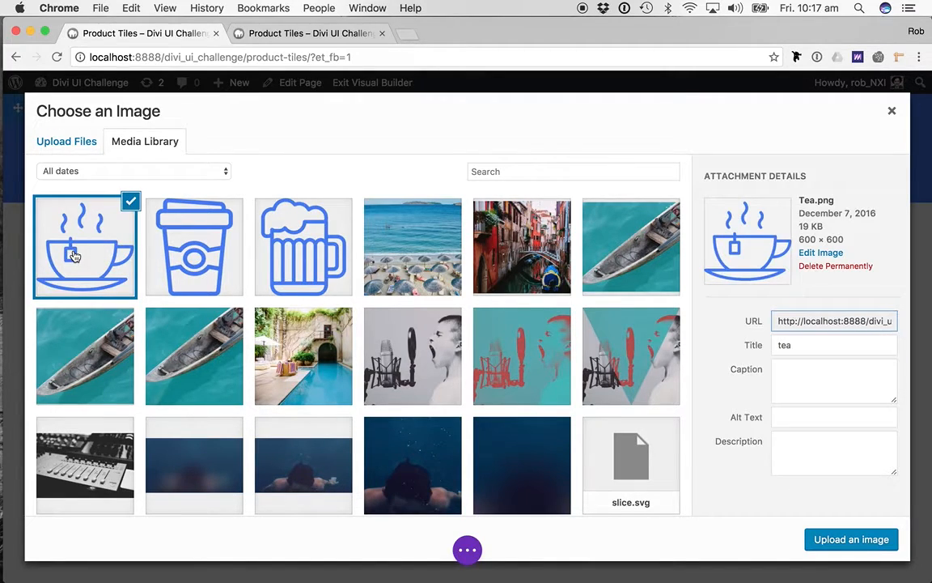
left_click(860, 538)
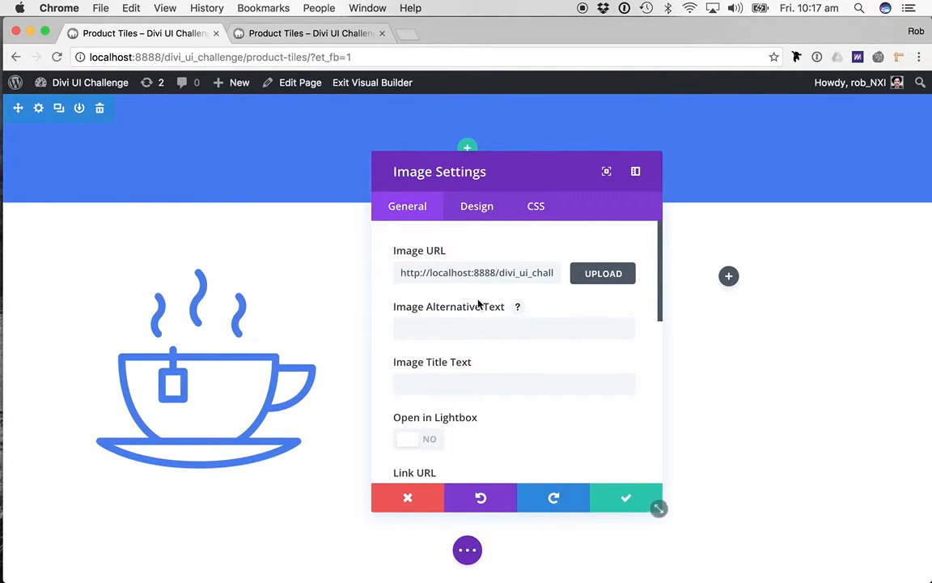
- Set the tea image's alignment to Center in the image settings
scroll(203, 316, "down", 1)
scroll(245, 281, "up", 1)
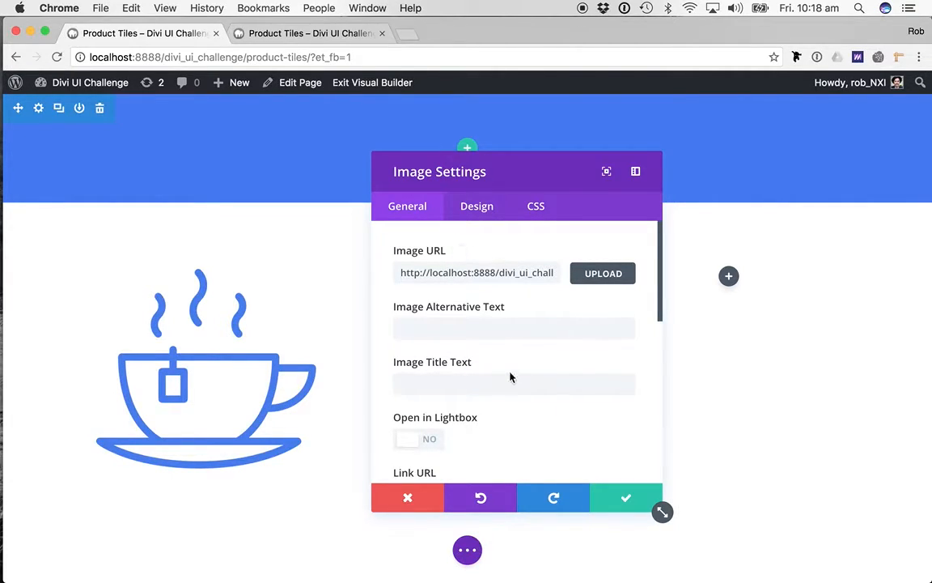
scroll(510, 377, "down", 5)
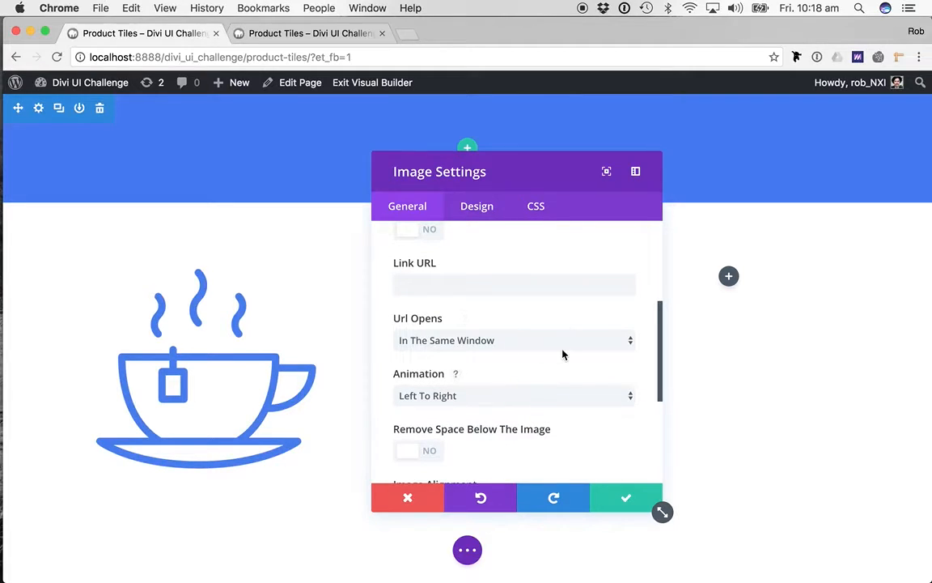
scroll(561, 352, "down", 2)
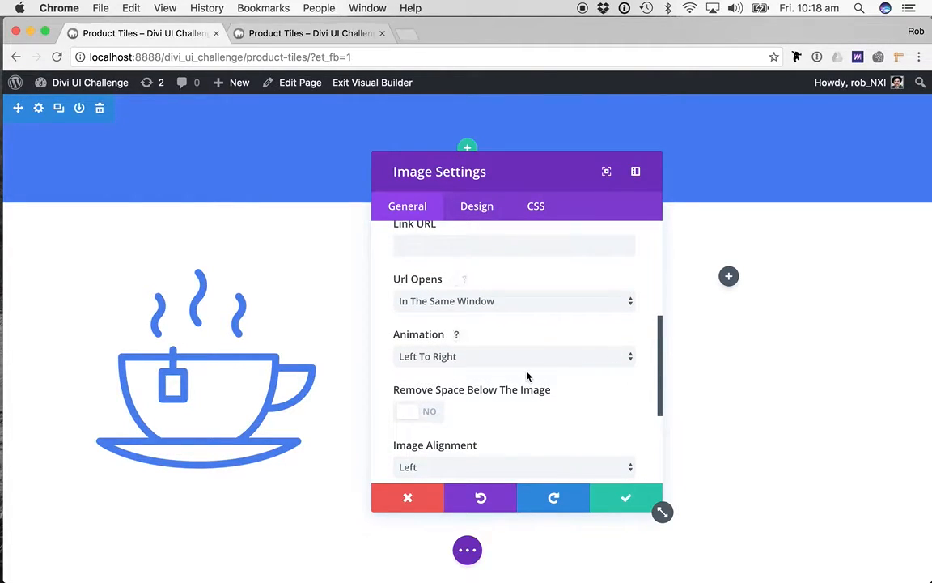
scroll(500, 340, "down", 3)
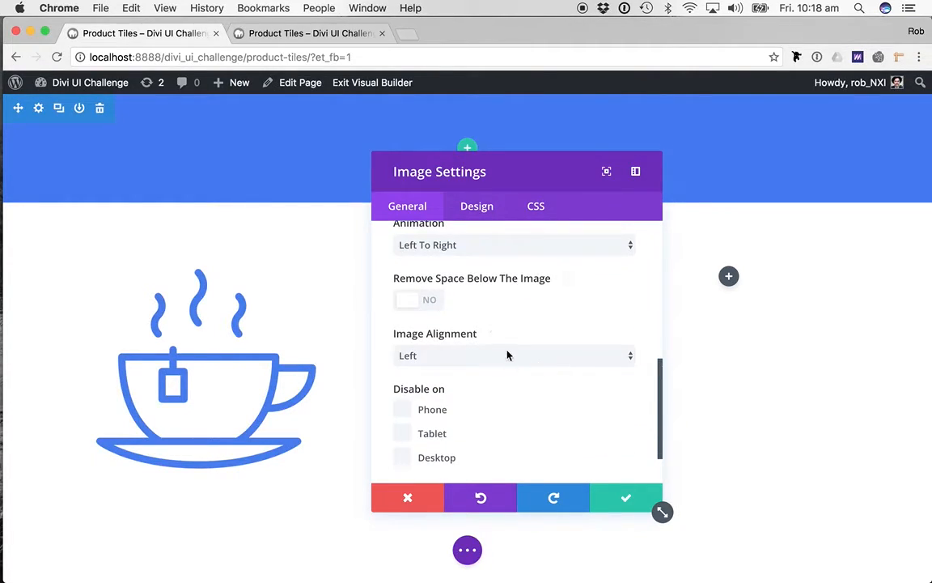
left_click(507, 354)
left_click(451, 377)
left_click(462, 366)
left_click(618, 314)
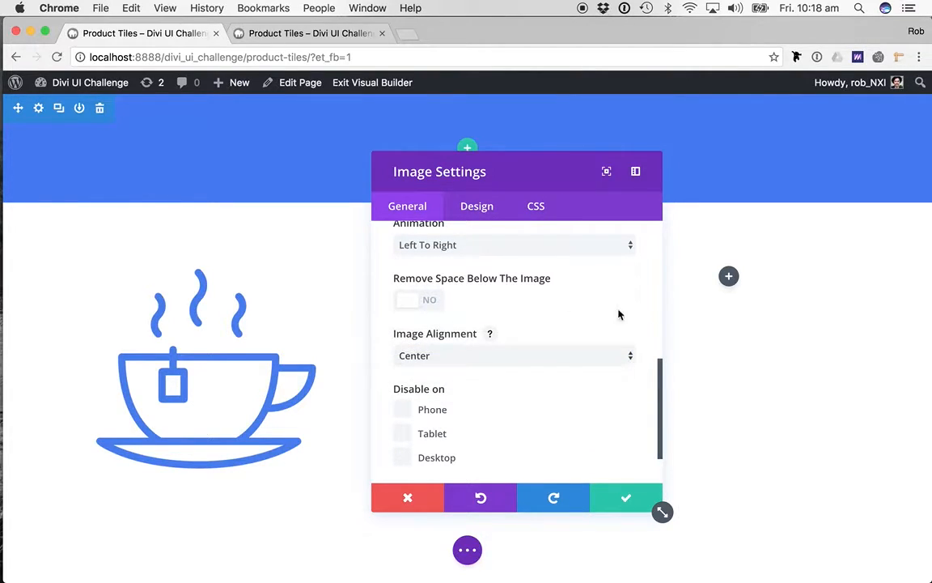
- Set the tea image's max width to 60px and its bottom custom margin to 40px, saving the module
left_click(466, 206)
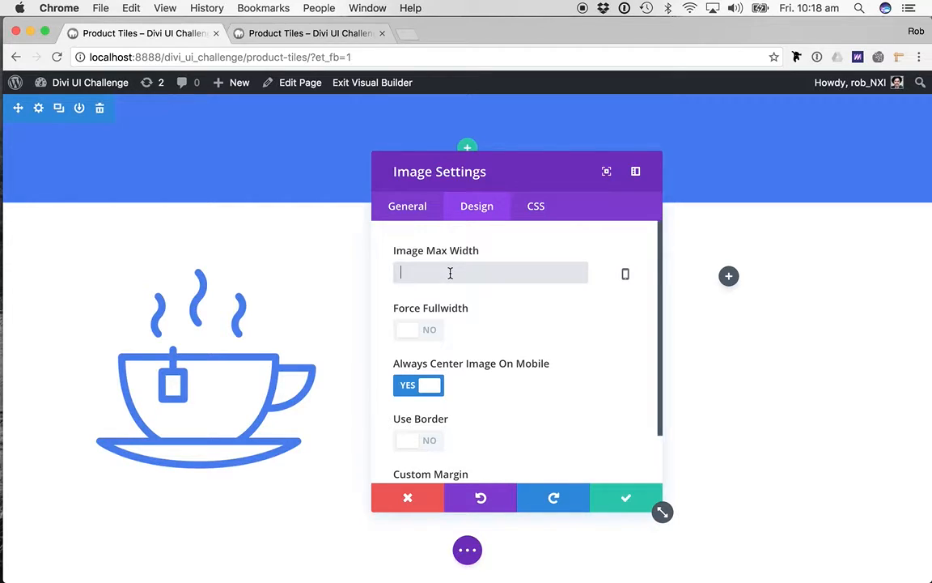
type("60")
key("Tab")
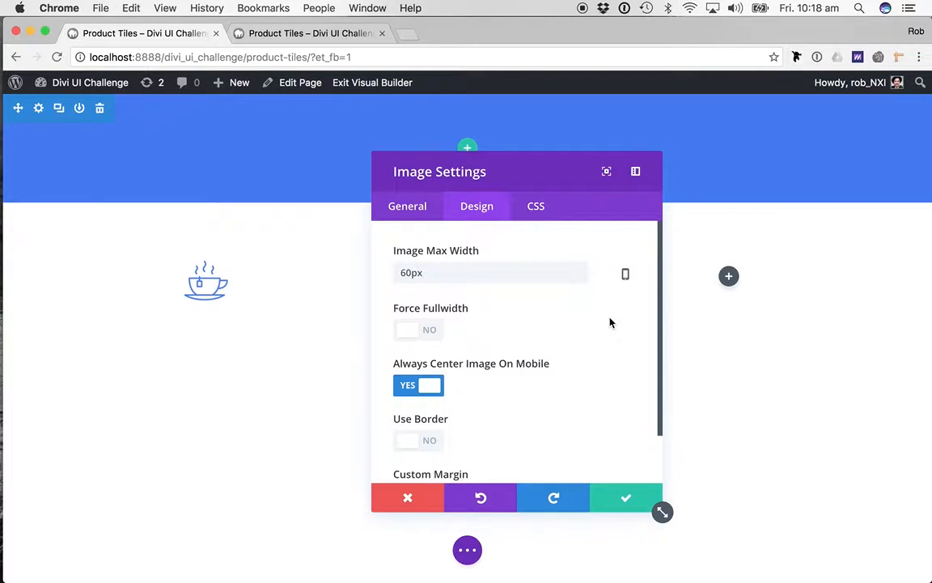
scroll(609, 322, "down", 2)
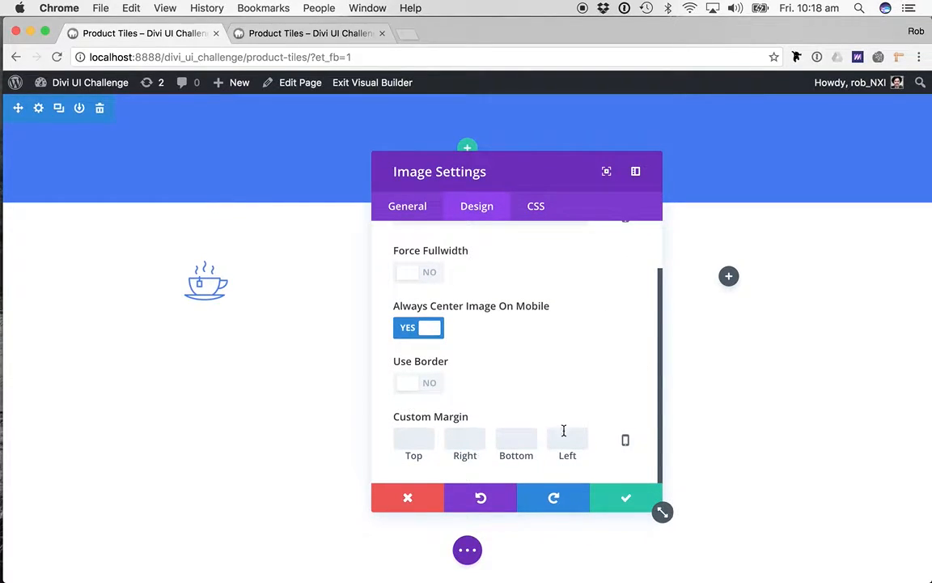
type("40")
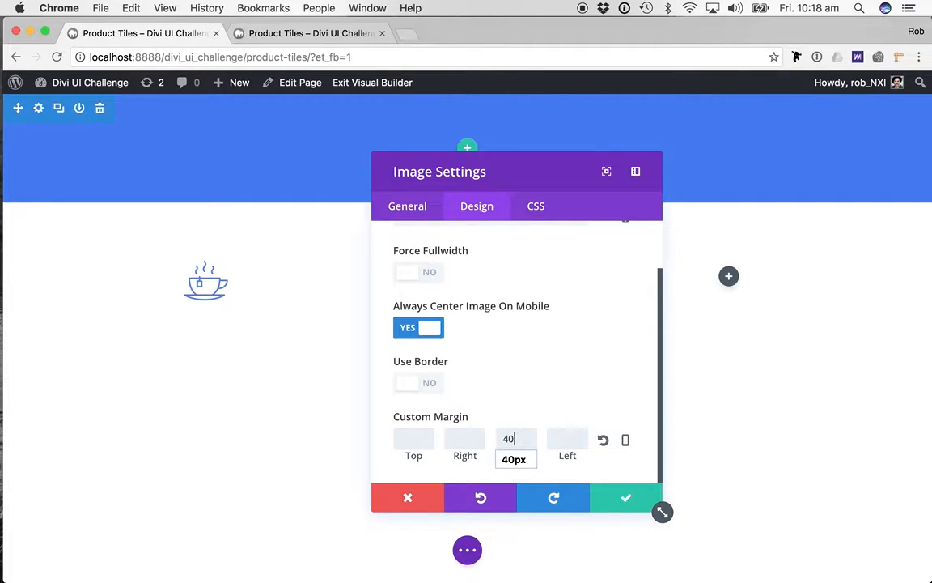
key("Tab")
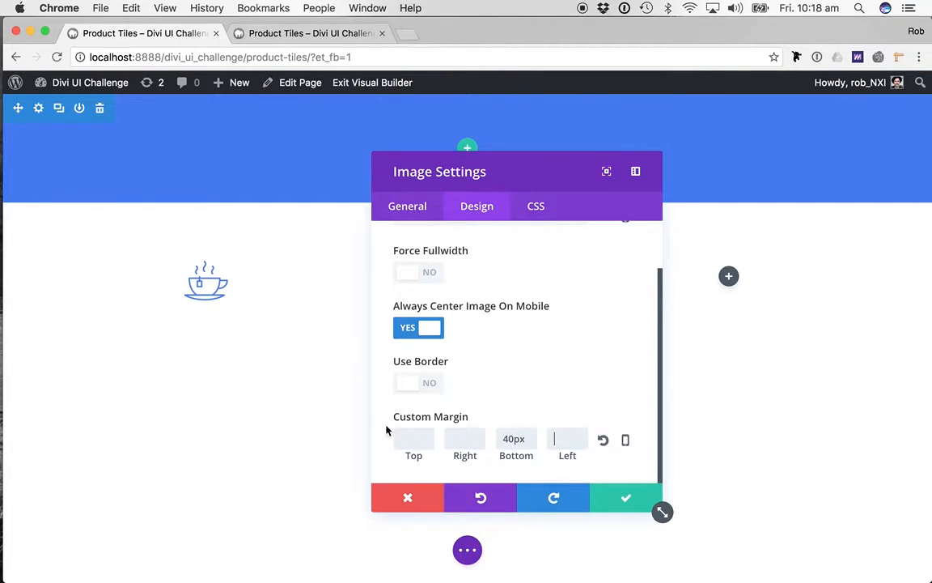
scroll(572, 327, "up", 2)
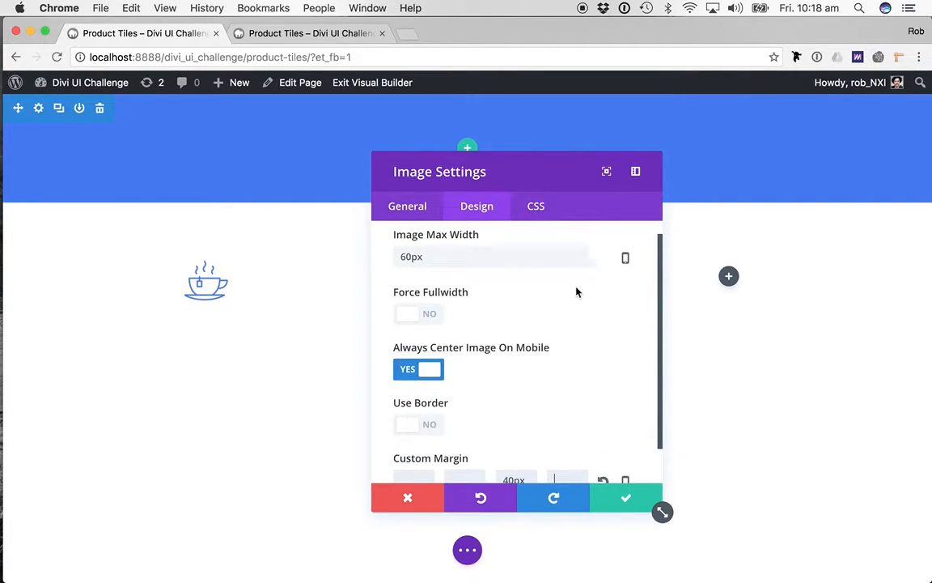
left_click(624, 498)
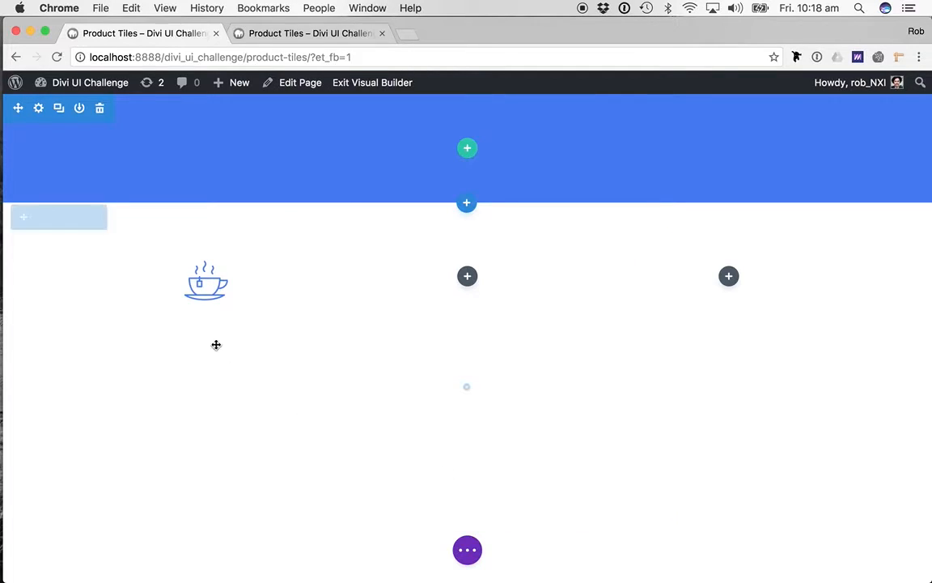
- Add a Call To Action module below the tea image and set its title to "Cuppa"
left_click(204, 323)
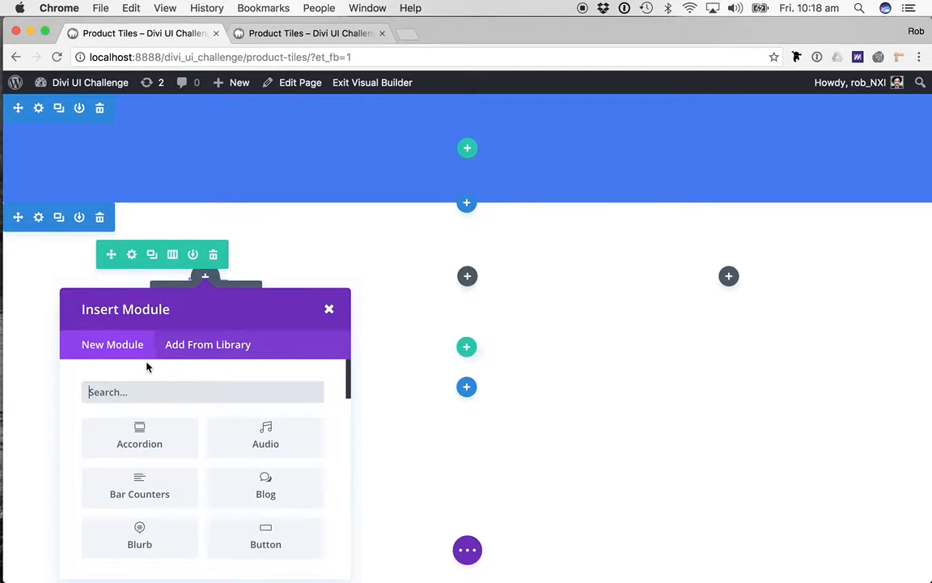
type("cal")
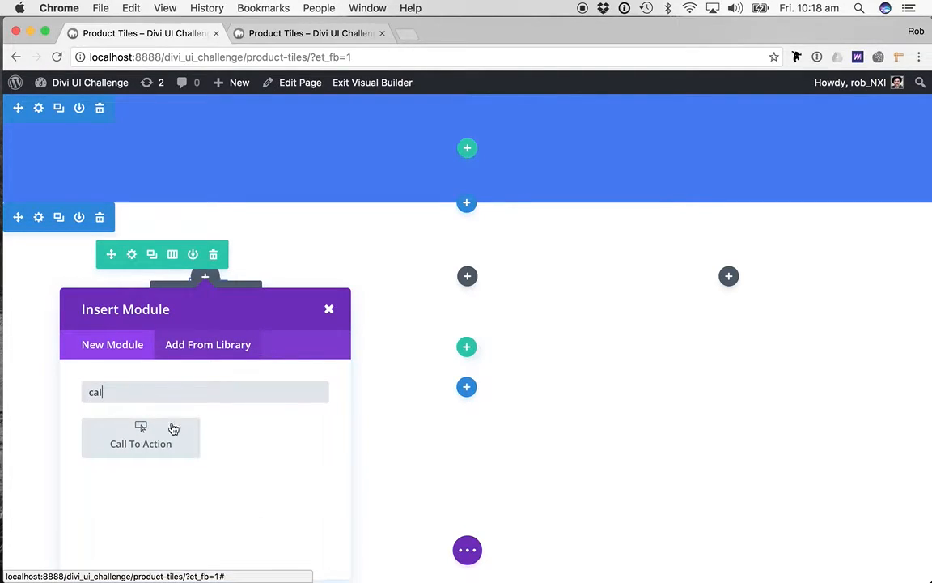
left_click(139, 435)
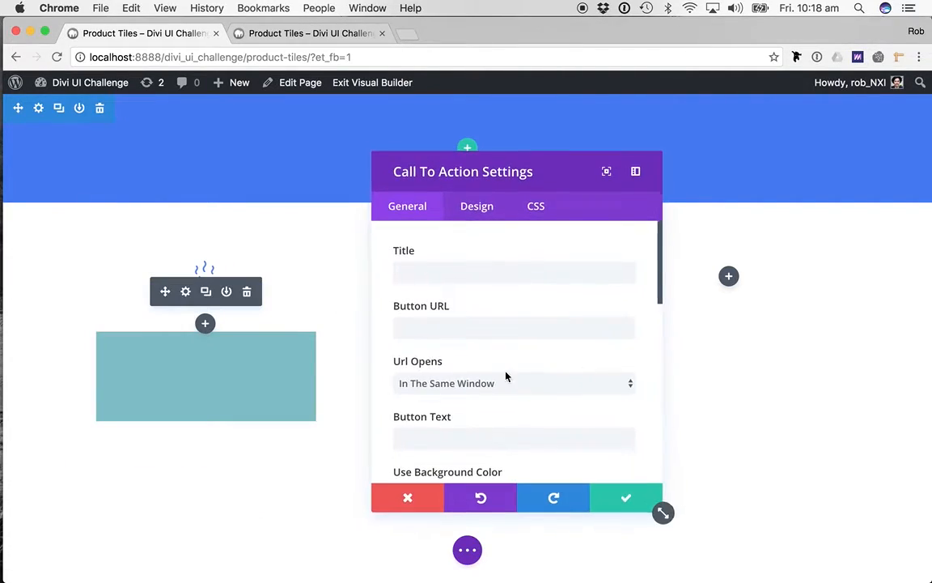
left_click(483, 263)
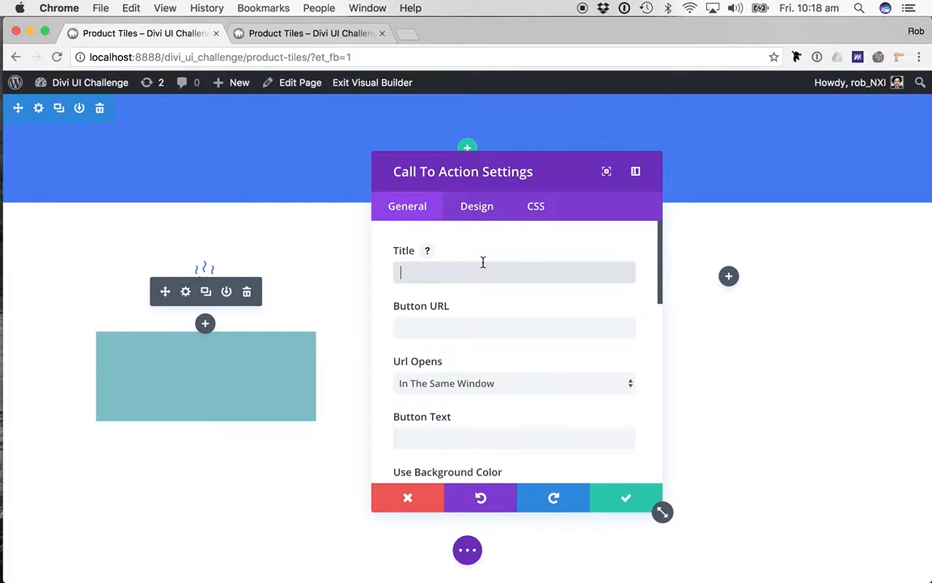
type("Cuppa")
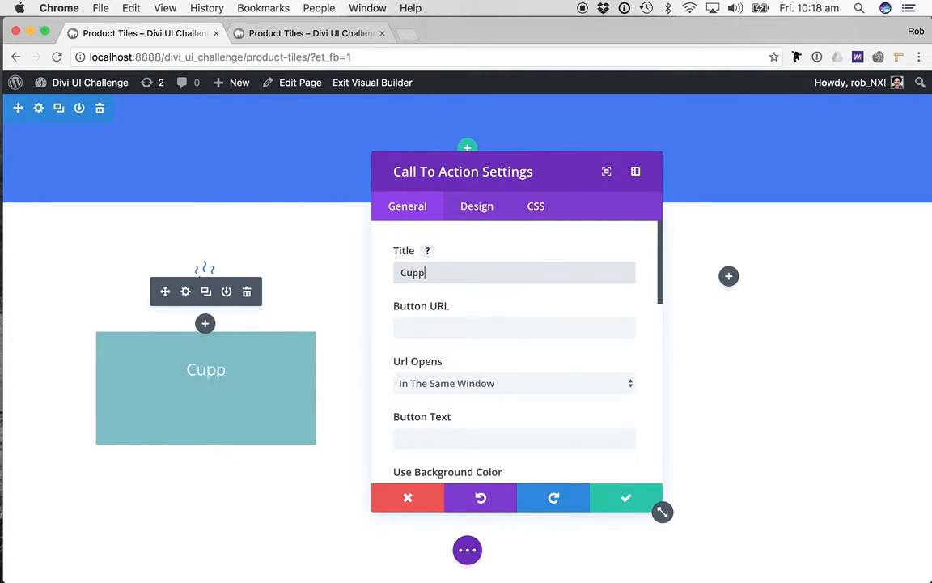
- Set the Call To Action's button URL to # and its button text to "Let's Go"
left_click(473, 333)
type("#")
key("Escape")
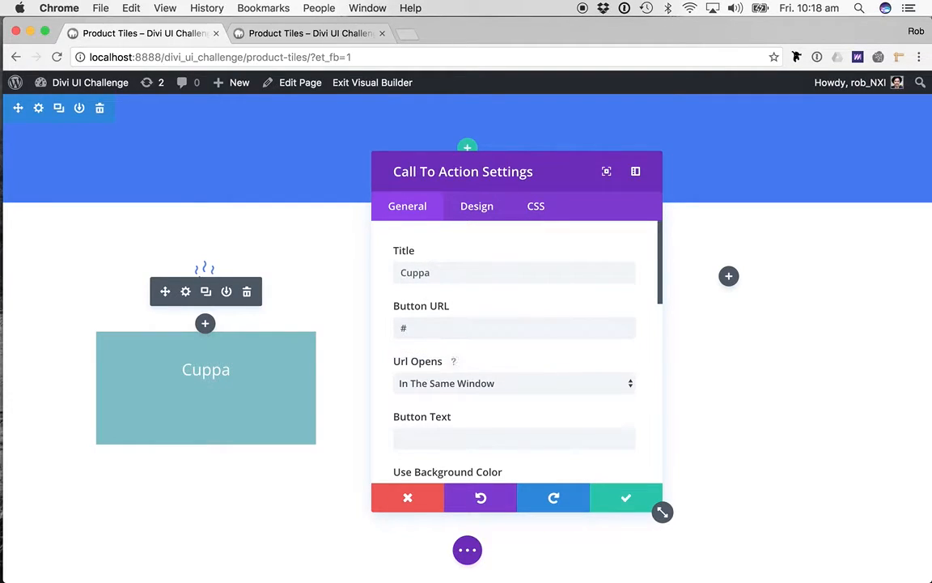
scroll(496, 357, "down", 1)
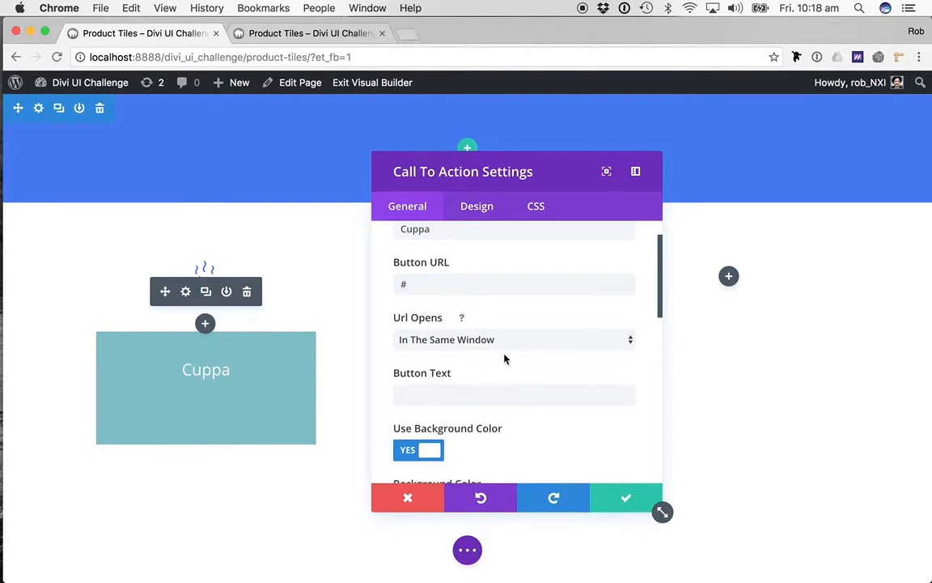
left_click(483, 394)
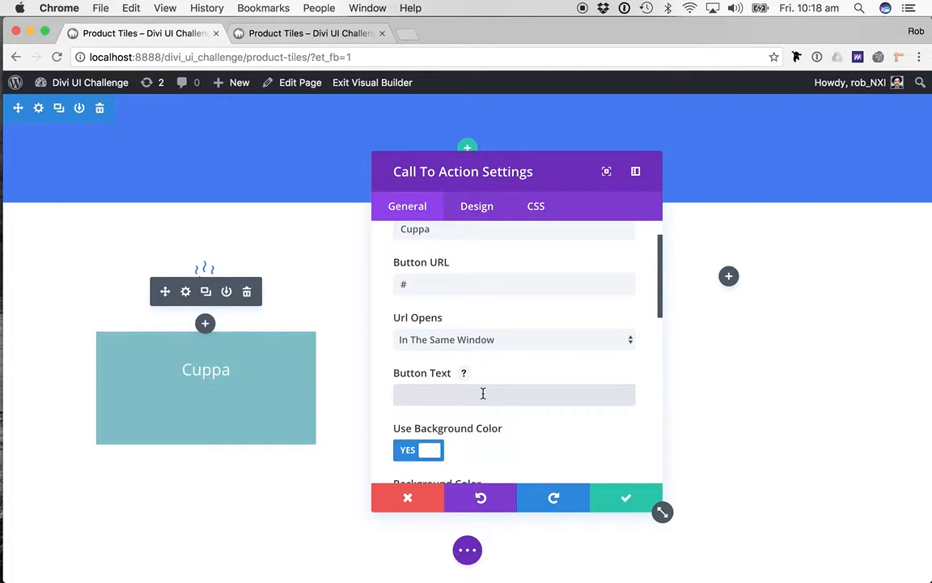
type("Let's Go")
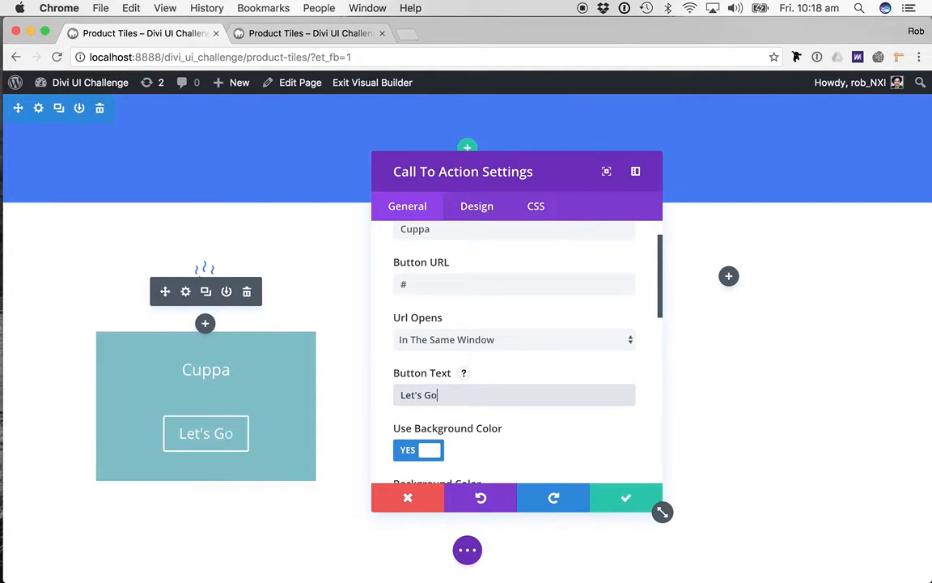
- Turn off the Call To Action's background color and change its text color to dark
scroll(511, 421, "down", 2)
left_click(416, 350)
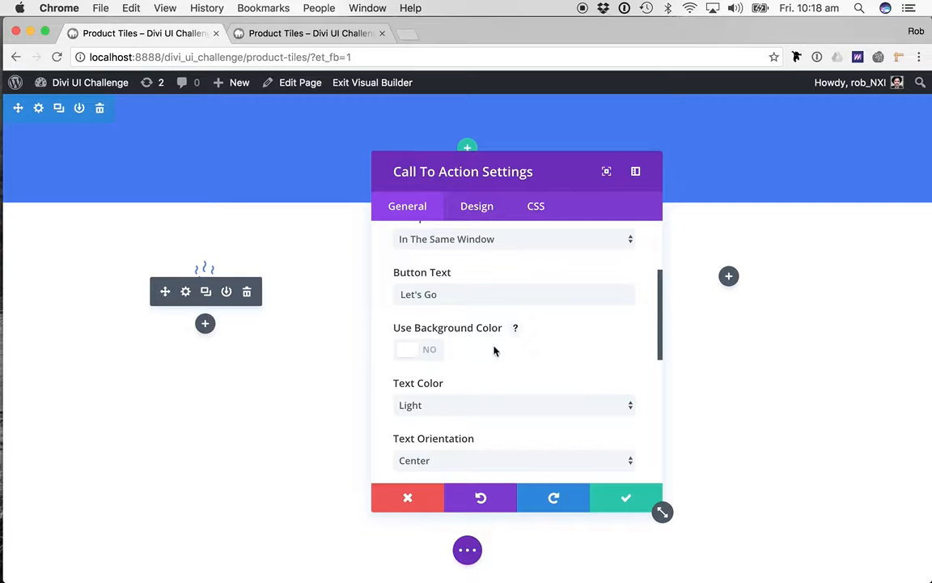
scroll(518, 368, "down", 1)
left_click(514, 355)
left_click(503, 366)
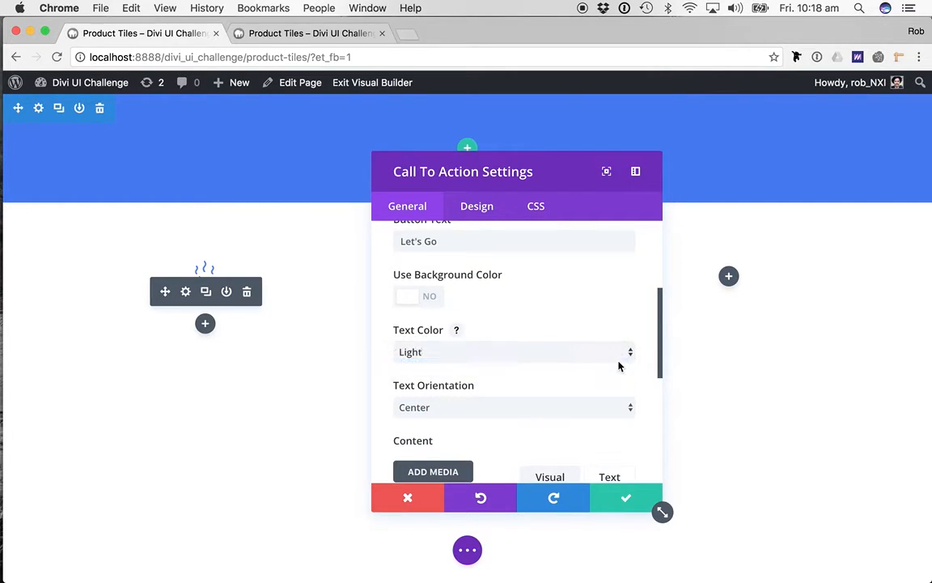
- Open lorem2.com in a new browser tab and copy the second short paragraph, starting "Donec nec justo eget felis"
scroll(556, 383, "down", 1)
scroll(545, 379, "down", 3)
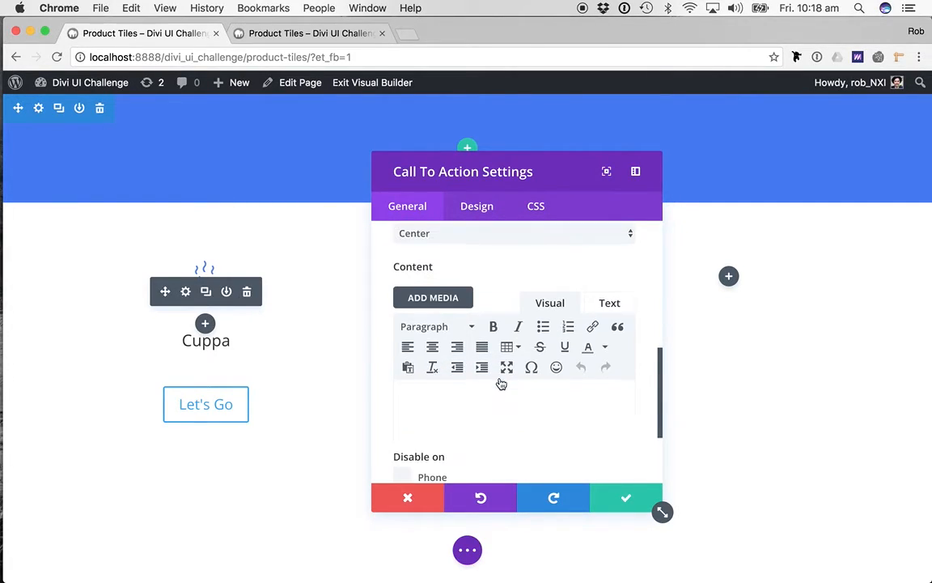
left_click(407, 34)
type("lo")
key("Return")
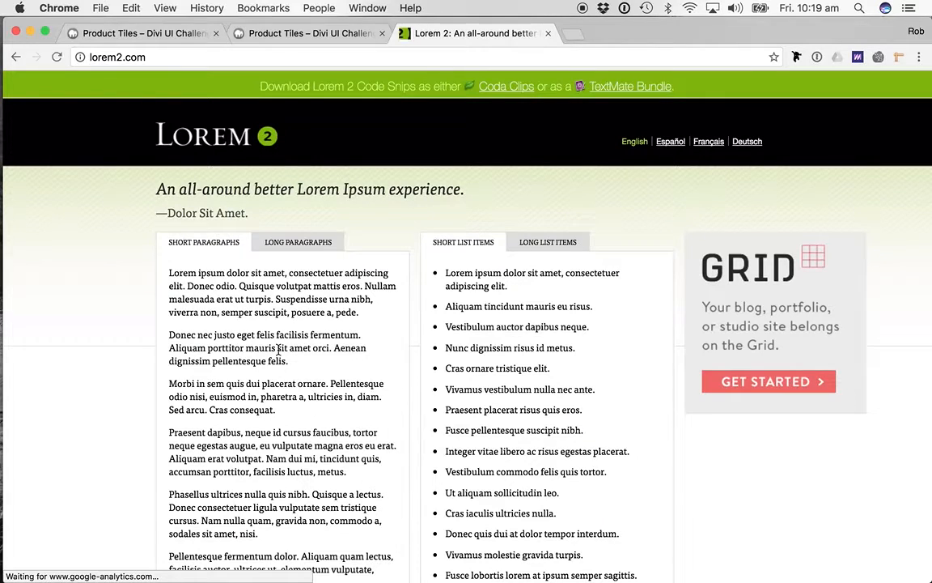
triple_click(279, 349)
key("super+c")
- Return to the Product Tiles page and paste the copied paragraph into the Call To Action's content
left_click(147, 32)
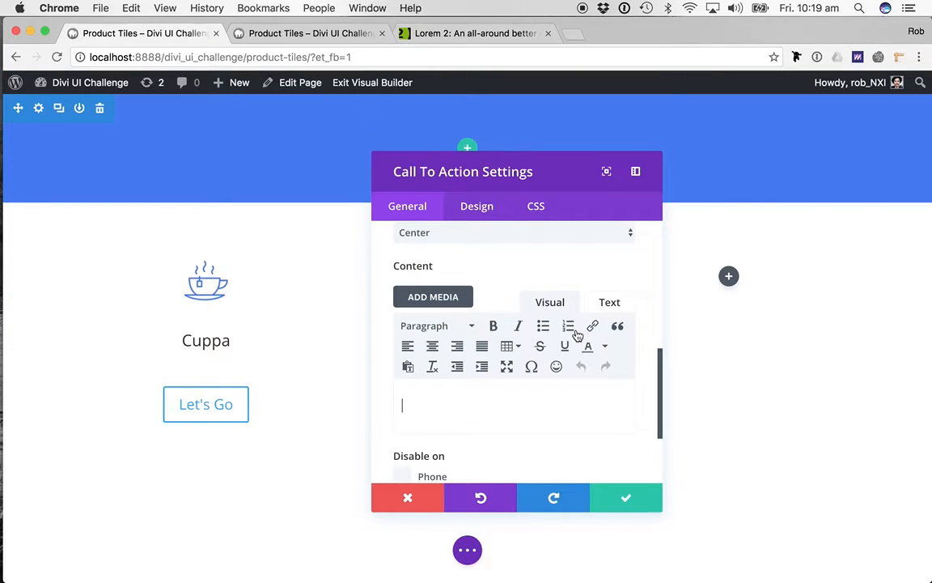
left_click(455, 408)
key("super+v")
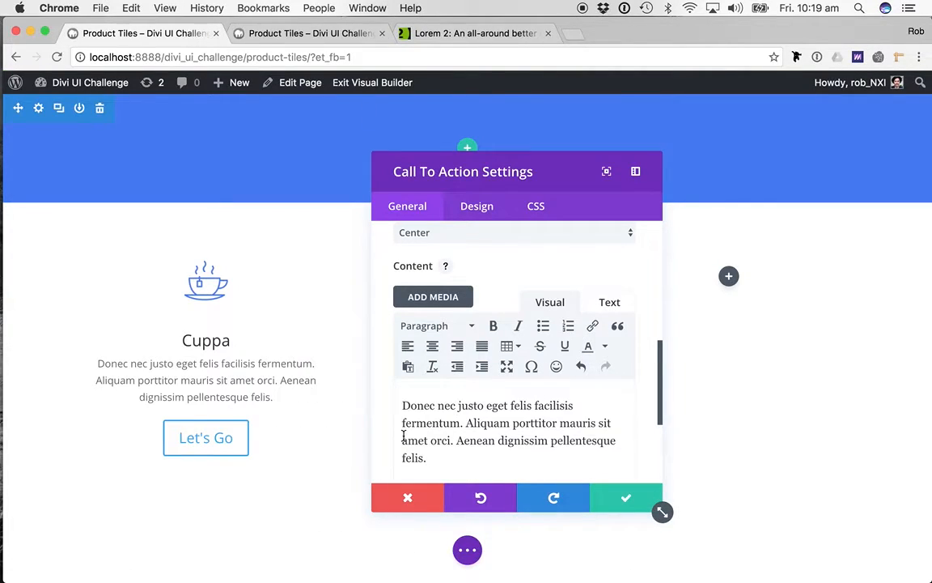
- Set the Call To Action's header font to Montserrat in all capitals
scroll(403, 437, "down", 1)
scroll(496, 409, "down", 5)
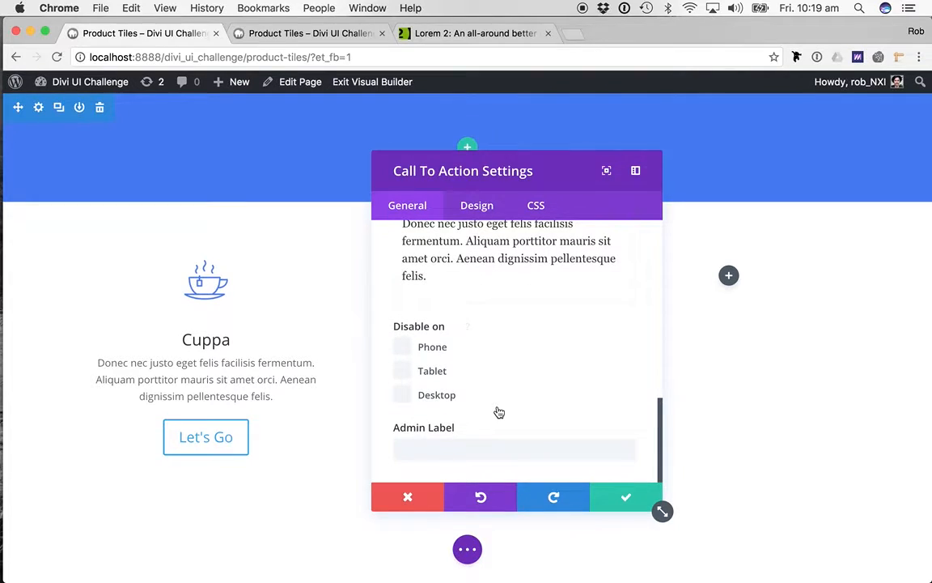
scroll(499, 413, "up", 3)
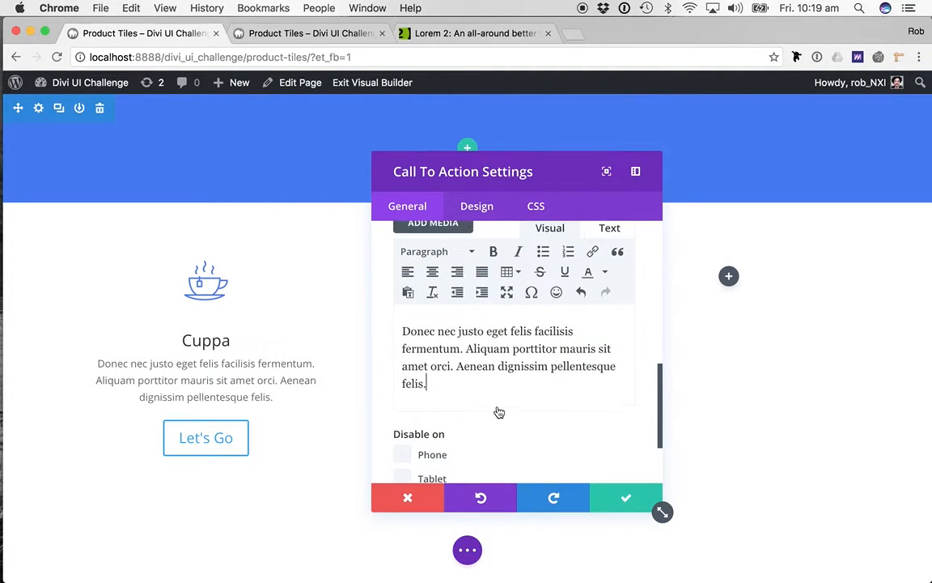
left_click(479, 207)
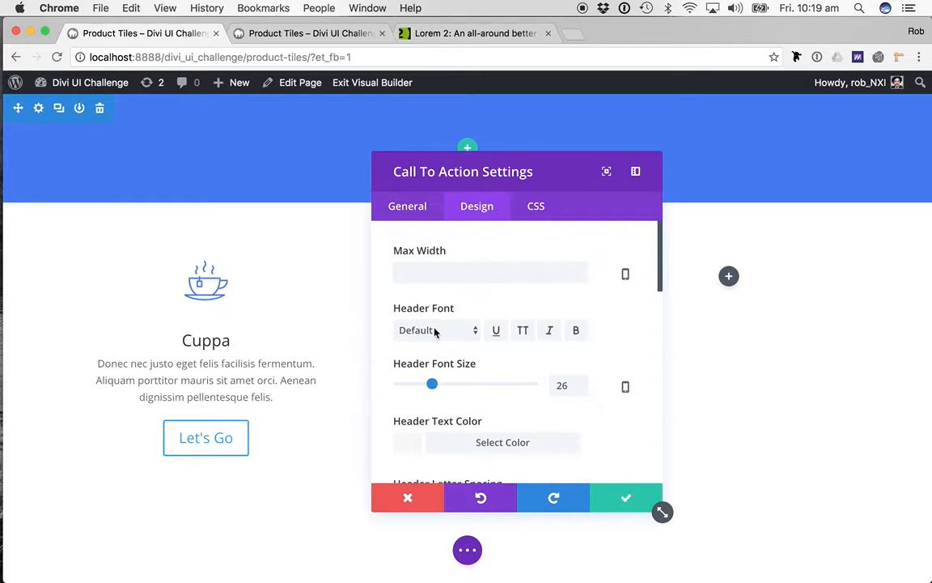
left_click(457, 335)
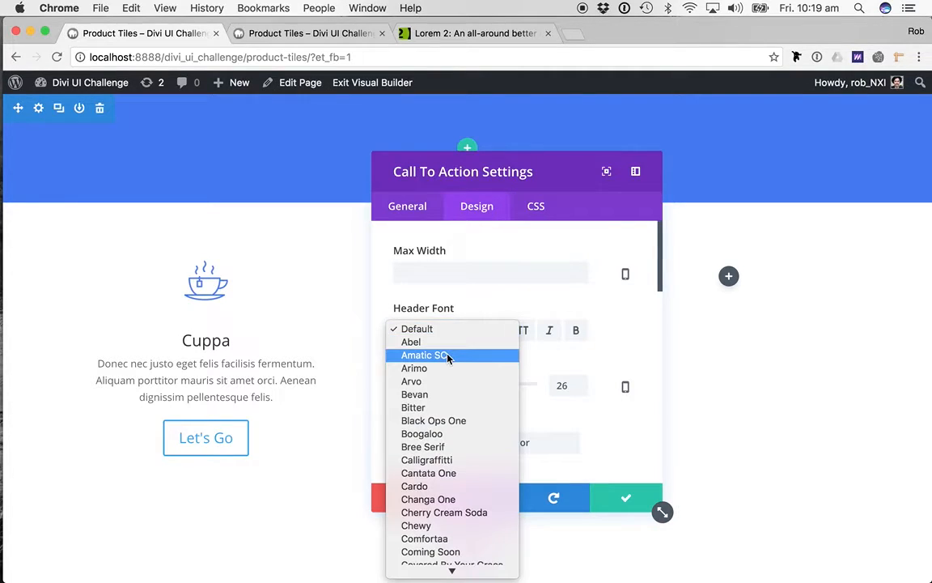
scroll(444, 358, "down", 5)
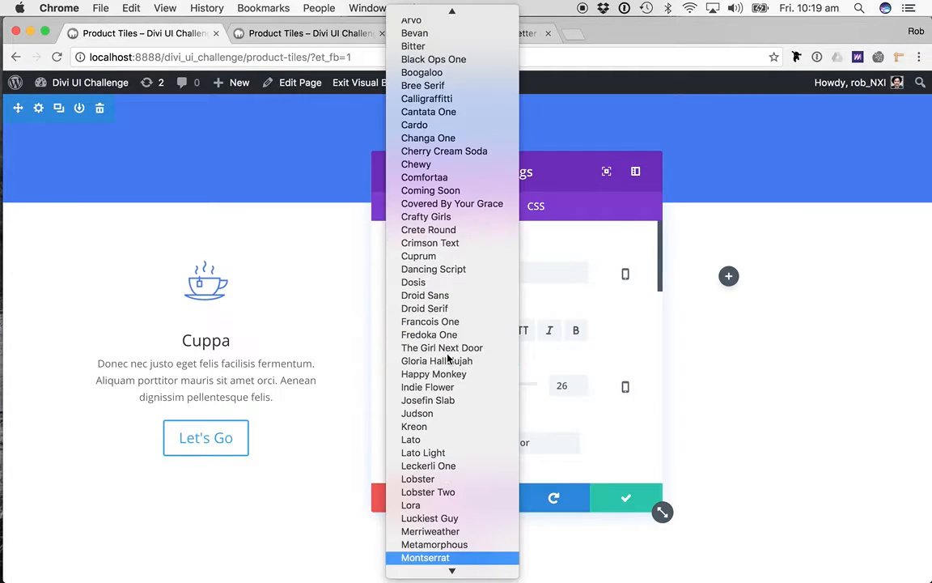
left_click(434, 558)
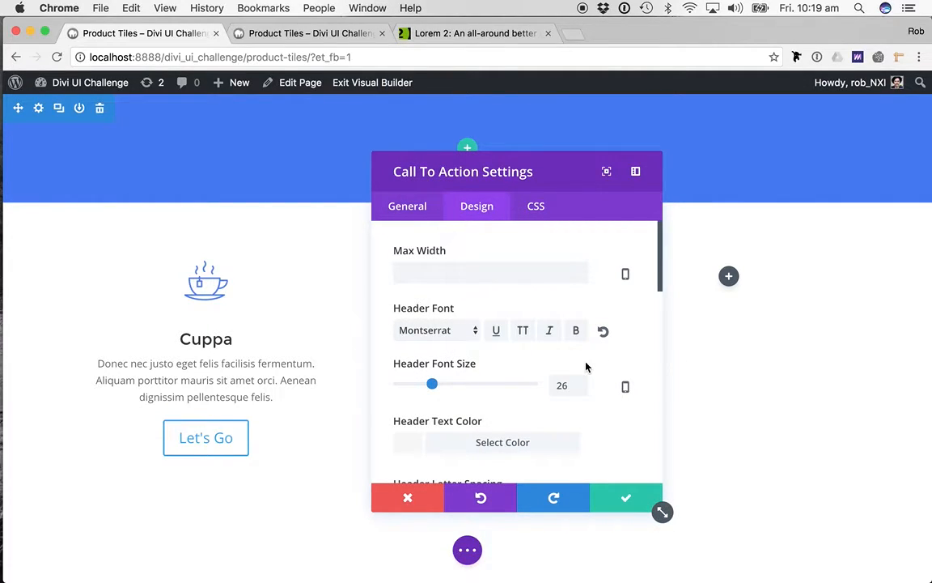
scroll(647, 384, "down", 1)
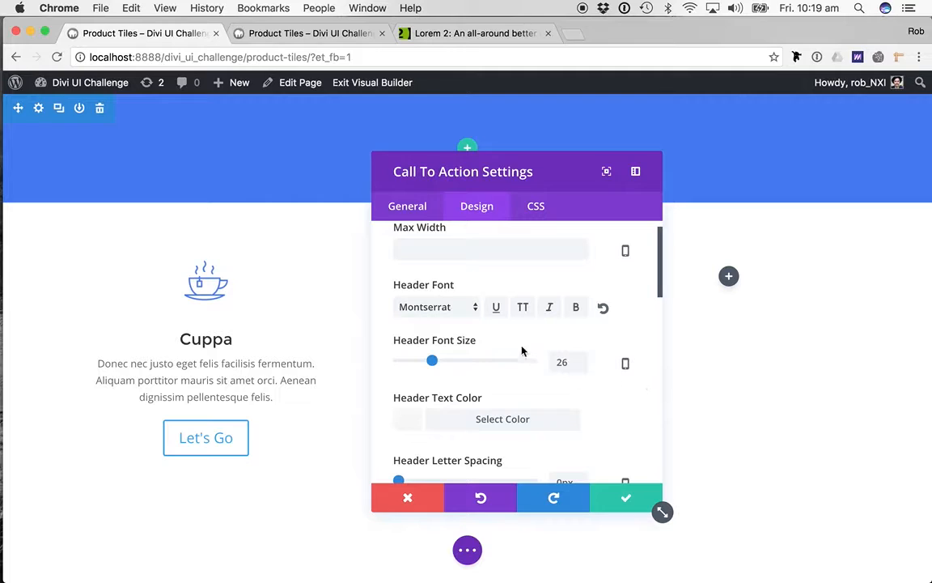
left_click(522, 307)
- Set the Call To Action's header font size to 18px
double_click(561, 363)
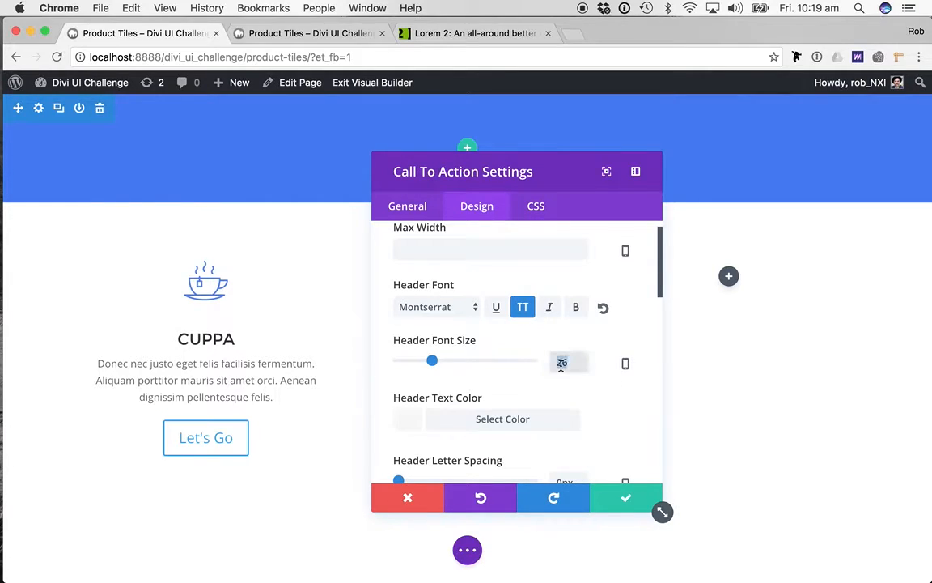
type("20")
double_click(567, 362)
type("18")
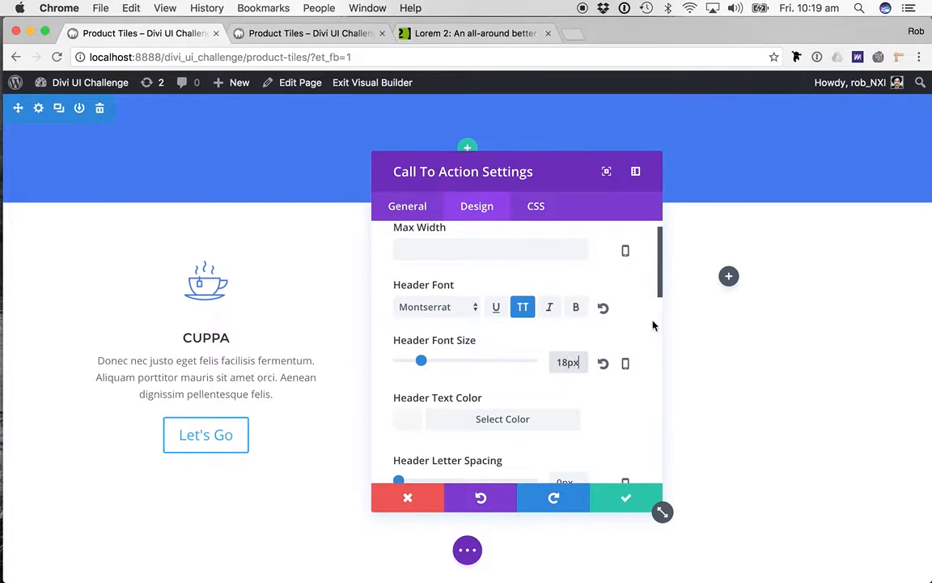
- Copy the Text Blue hex code from the TextEdit note and set the header text color to #5b6777
scroll(523, 407, "down", 2)
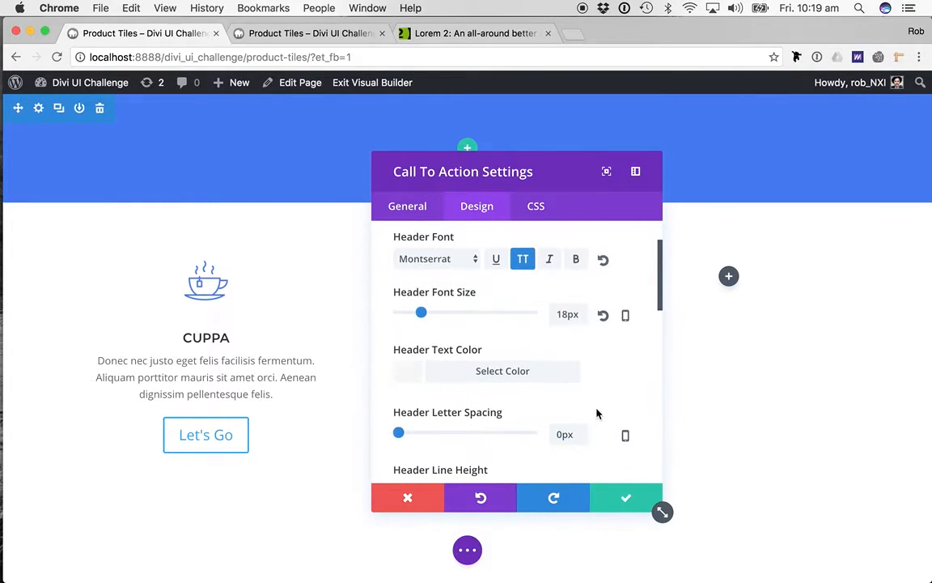
key("super+Tab")
key("super+Tab")
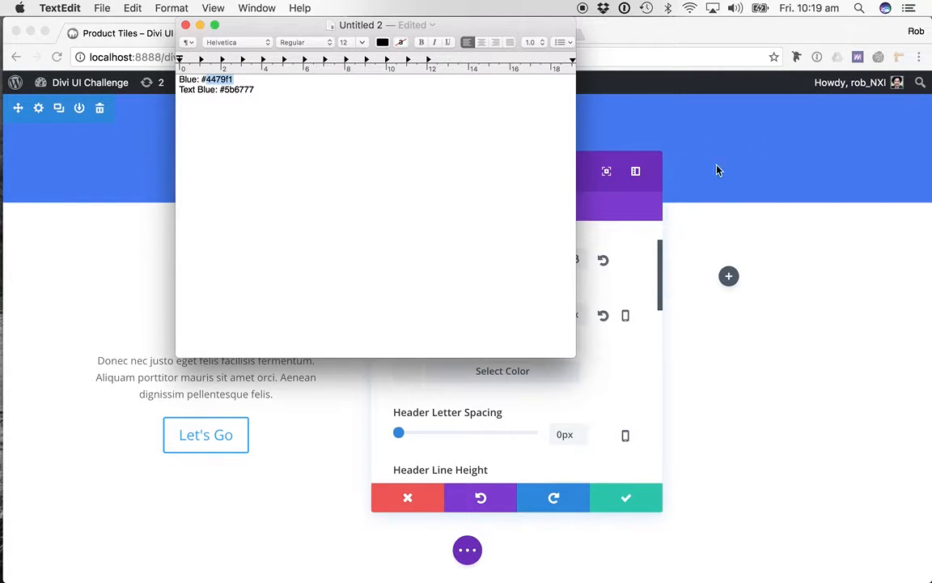
double_click(242, 93)
key("super+c")
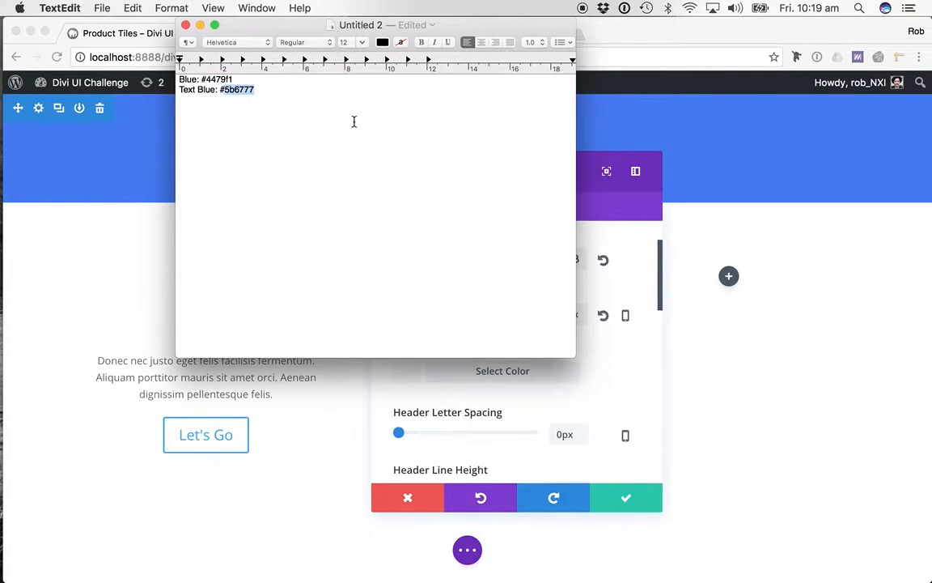
left_click(623, 377)
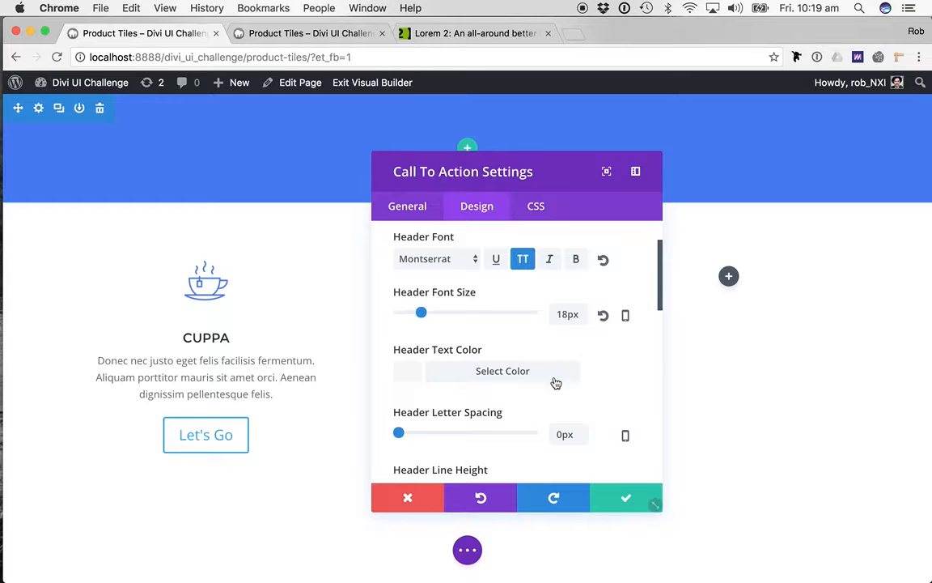
left_click(473, 373)
scroll(634, 357, "down", 1)
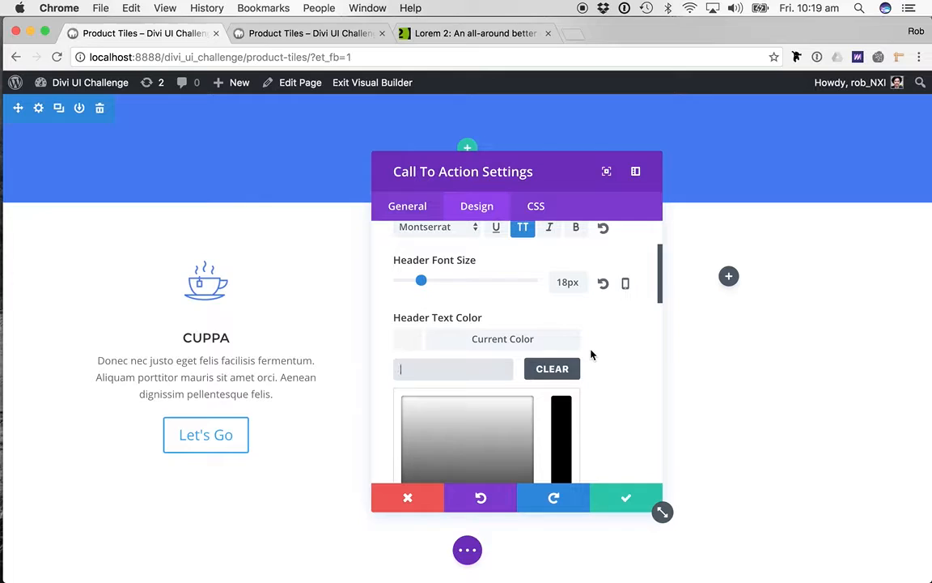
key("super+v")
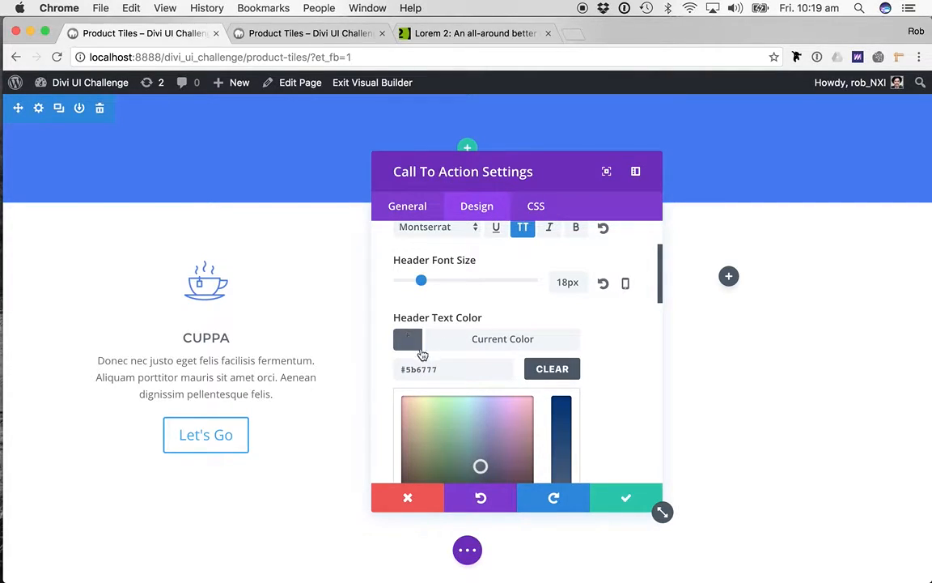
- Set the Call To Action's body font to Open Sans
scroll(624, 391, "down", 5)
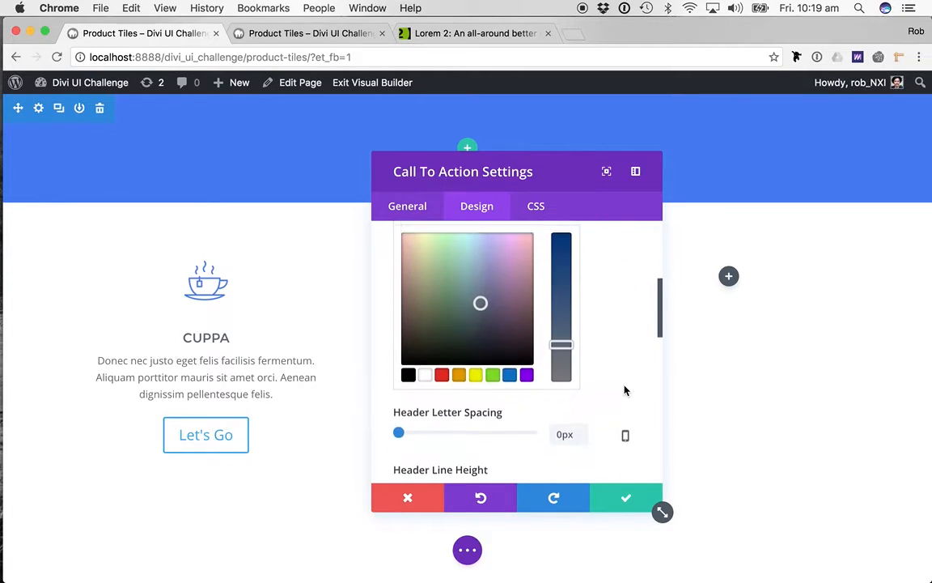
scroll(567, 348, "down", 1)
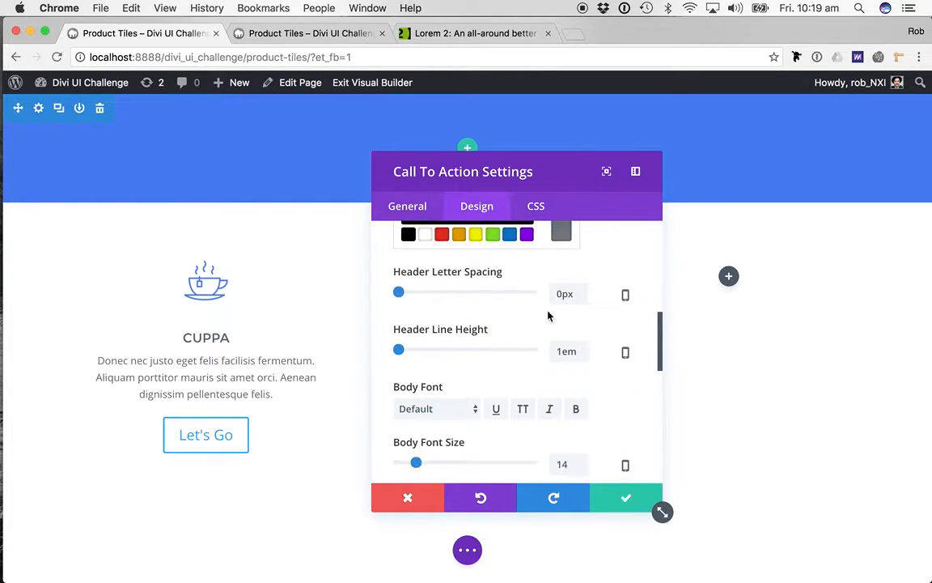
scroll(574, 344, "down", 2)
scroll(606, 368, "down", 1)
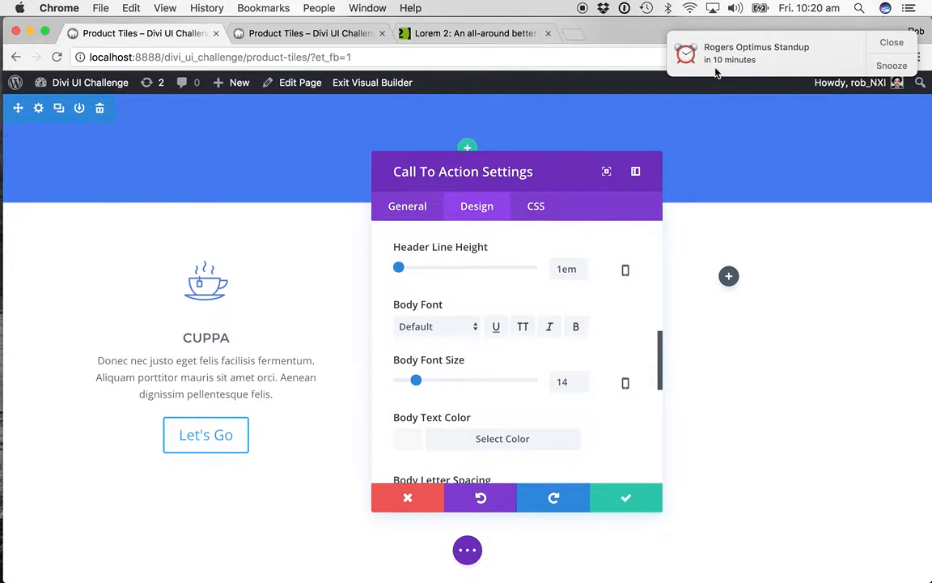
left_click(447, 326)
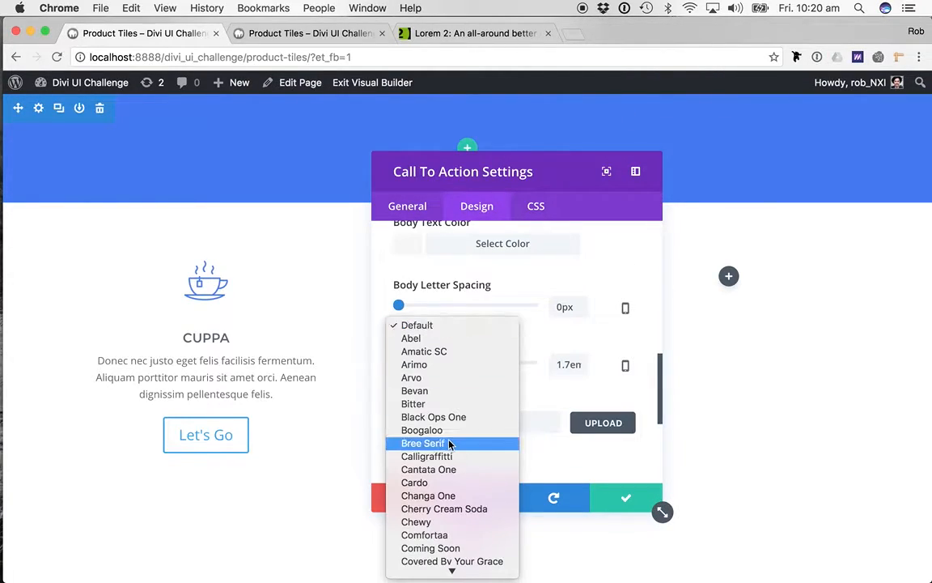
scroll(447, 444, "down", 10)
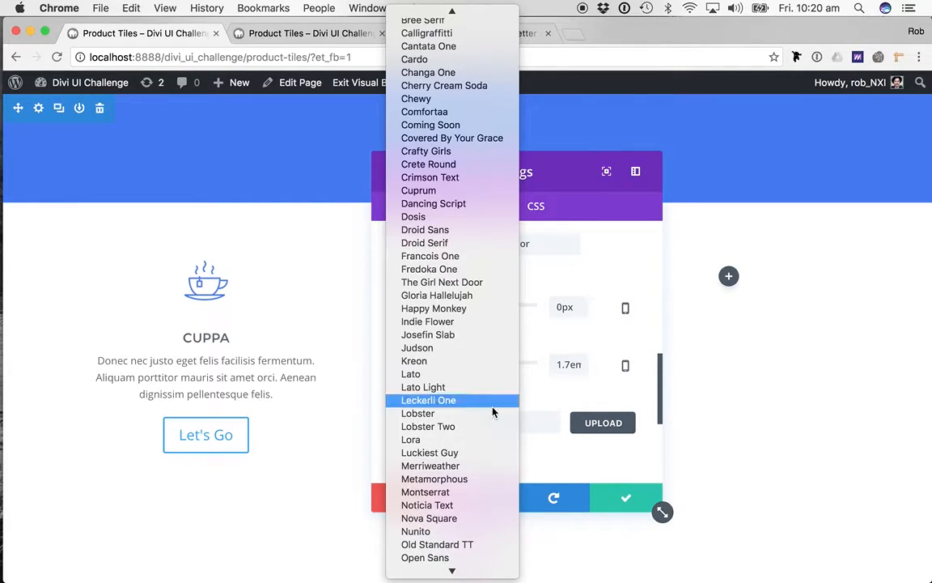
left_click(427, 557)
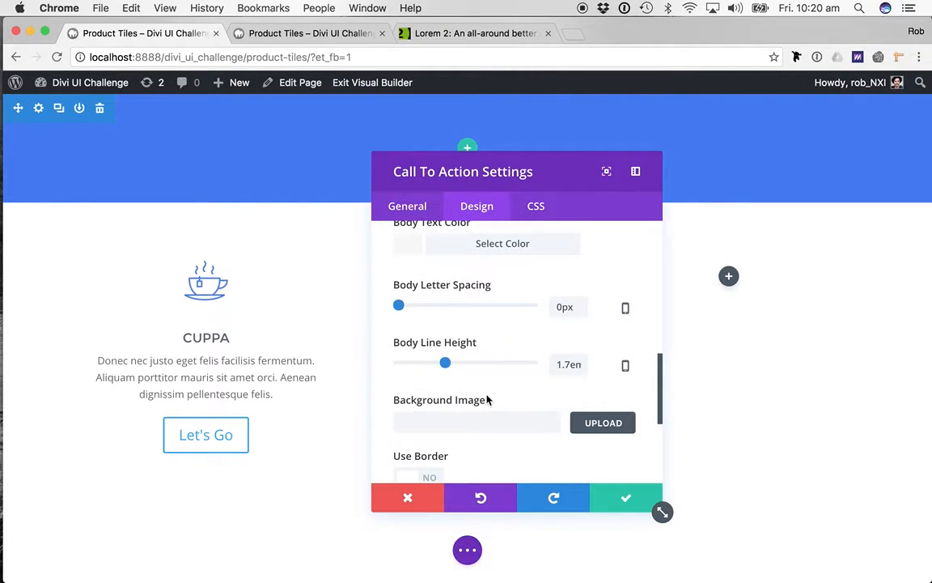
- Set the Call To Action's body font size to 12px
scroll(487, 399, "up", 1)
scroll(487, 398, "up", 2)
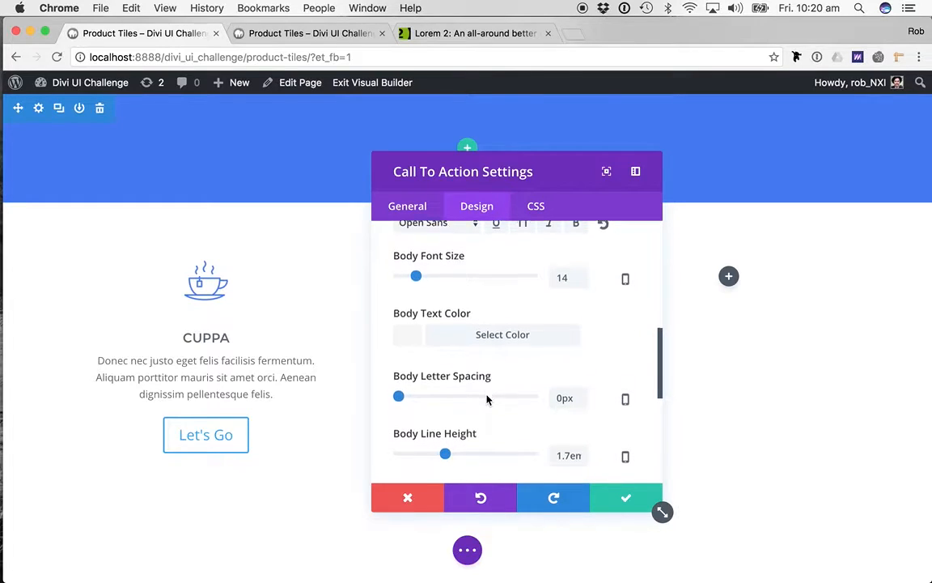
scroll(486, 395, "down", 4)
scroll(487, 394, "up", 7)
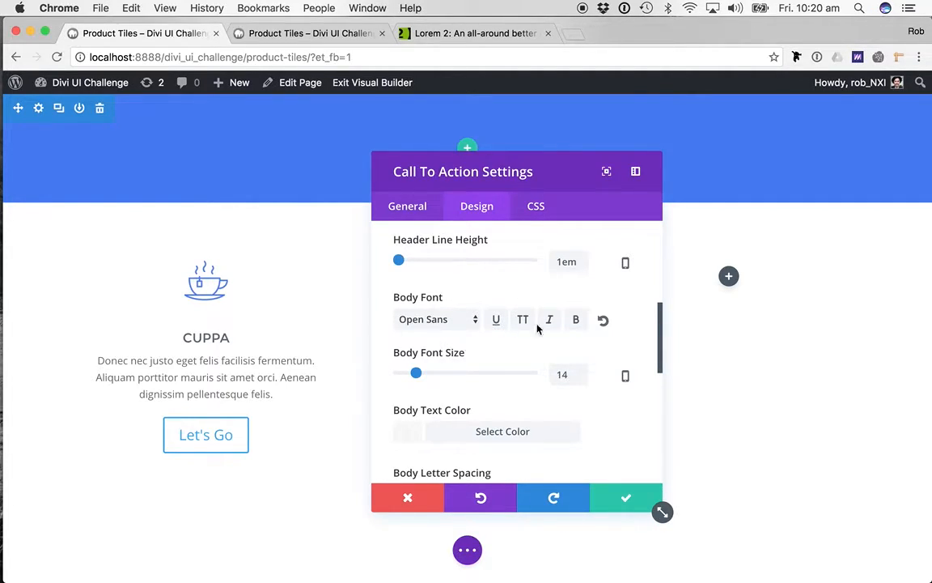
scroll(617, 300, "down", 1)
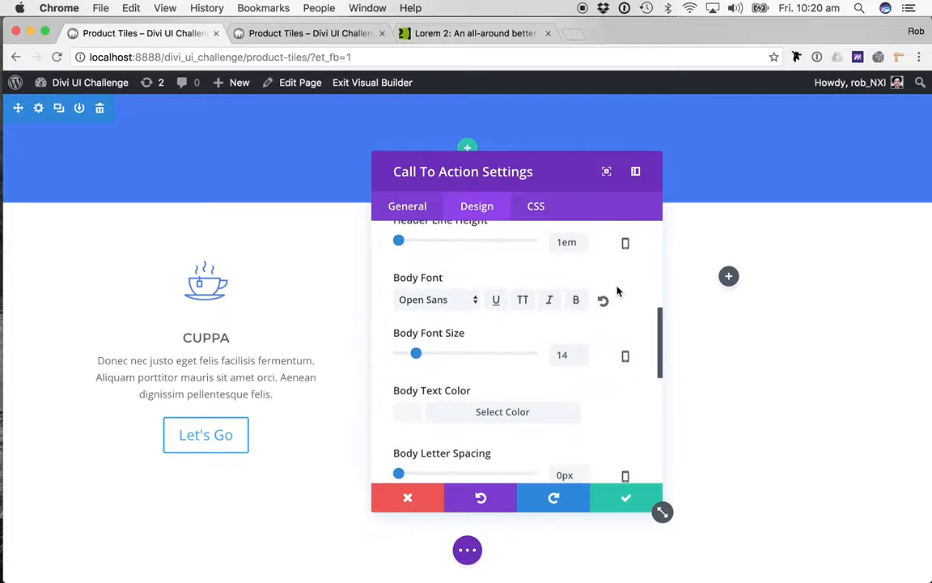
left_click(560, 353)
type("12")
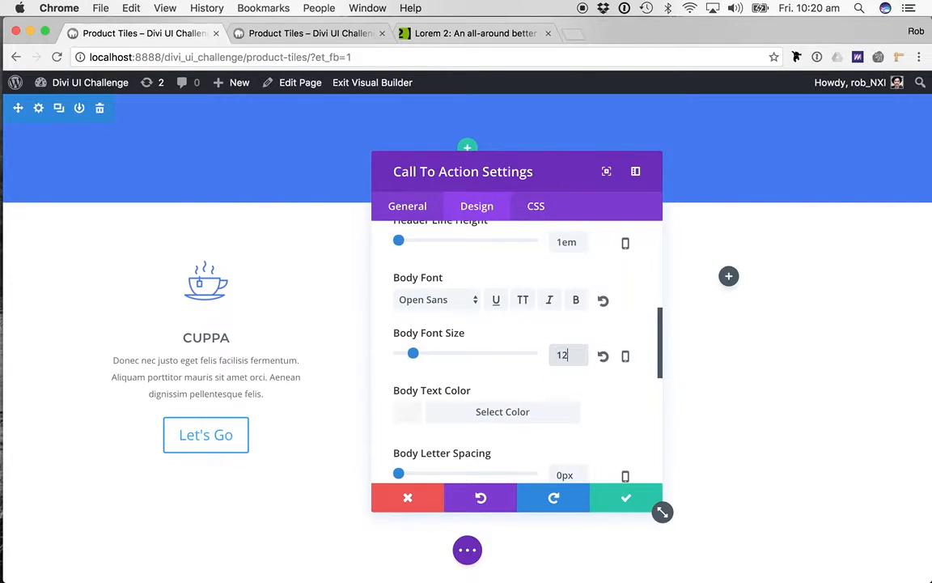
- Paste the copied Text Blue hex code #5b6777 as the Call To Action's body text color
scroll(567, 394, "down", 2)
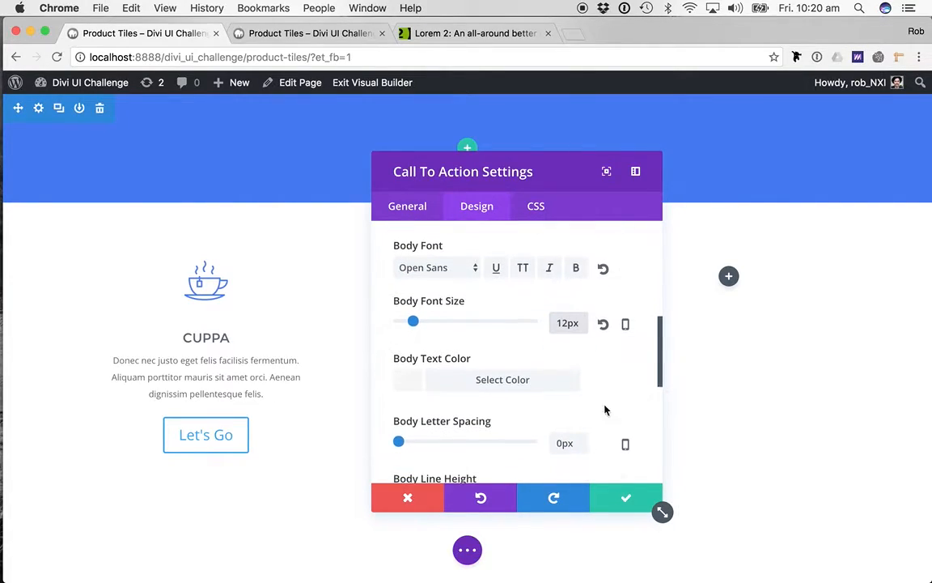
left_click(463, 382)
key("super+v")
left_click(548, 370)
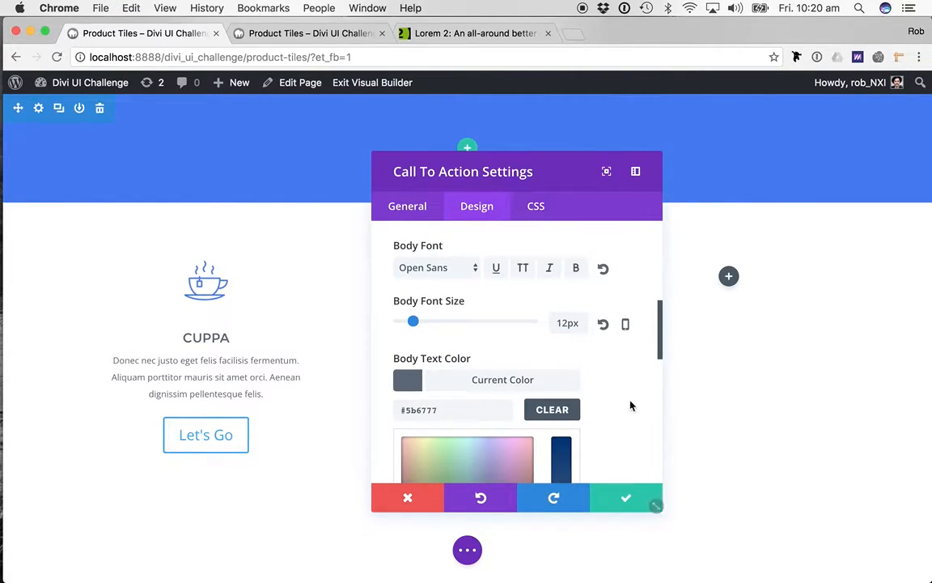
- Set the Call To Action's body line height to 2.2em
scroll(631, 406, "down", 4)
scroll(631, 406, "down", 2)
scroll(631, 405, "down", 1)
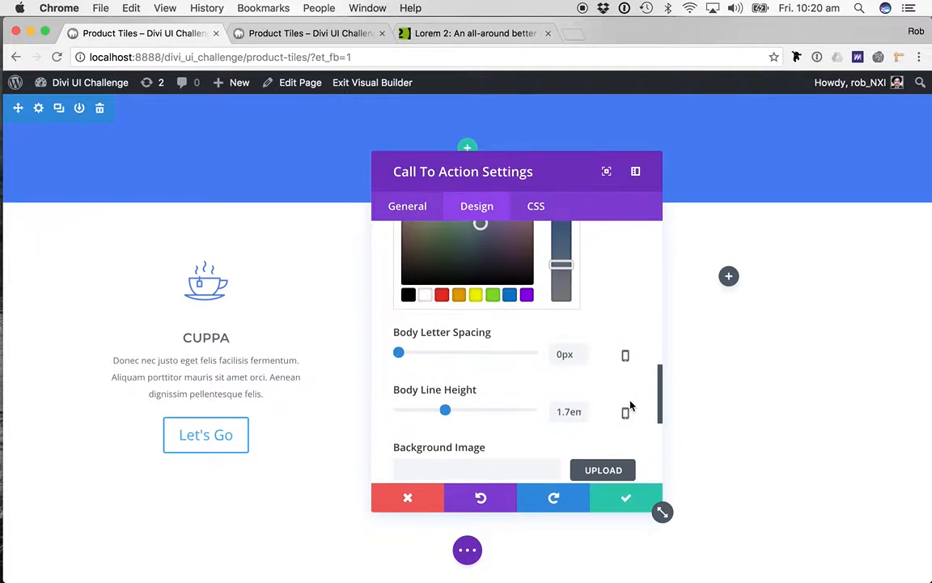
scroll(562, 387, "down", 4)
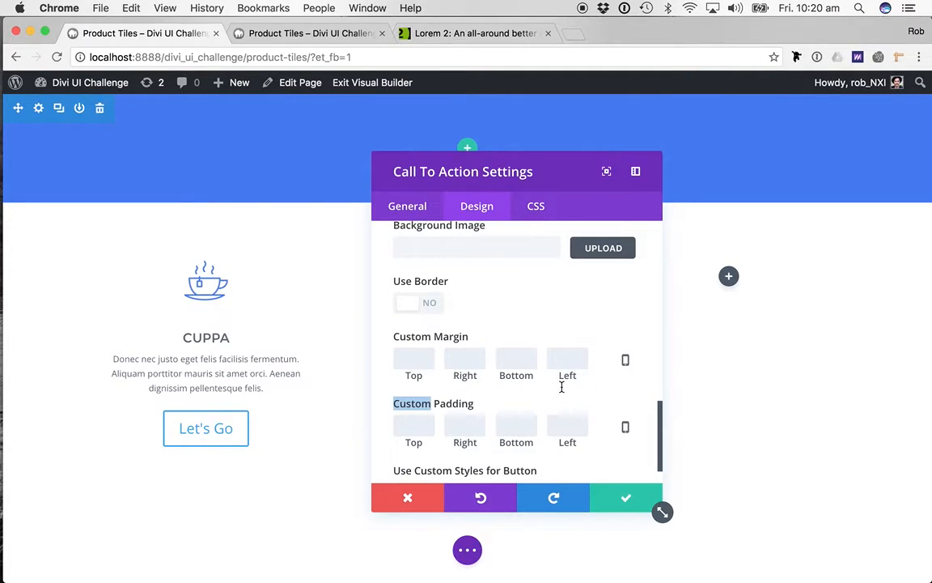
scroll(605, 327, "up", 4)
double_click(569, 381)
type("2em")
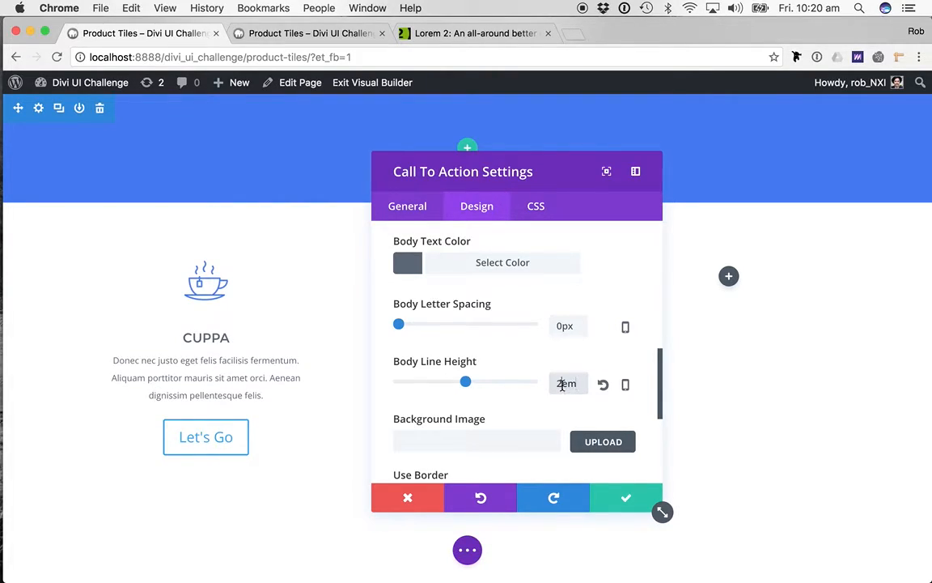
type(".2")
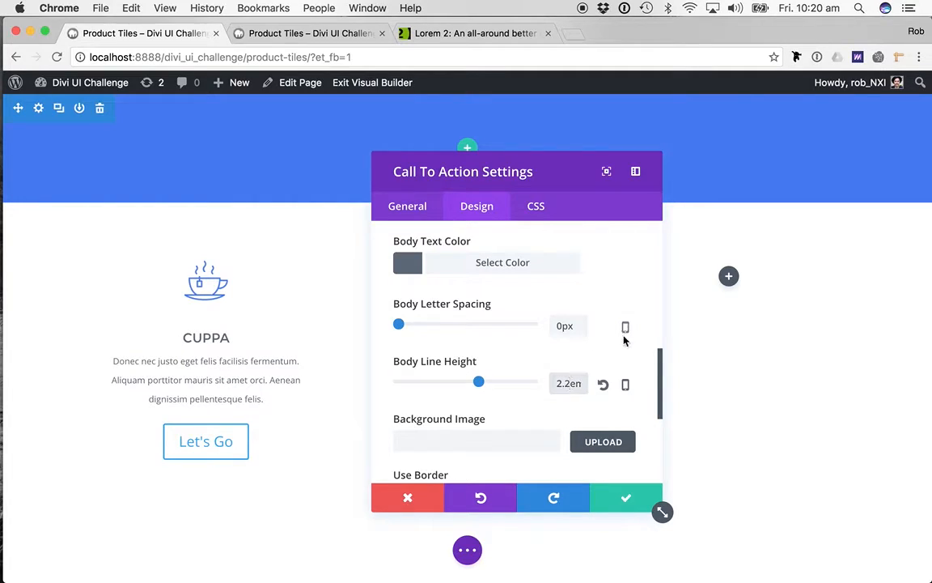
- Enable custom styles for the Call To Action's button
scroll(558, 430, "down", 1)
scroll(546, 443, "down", 5)
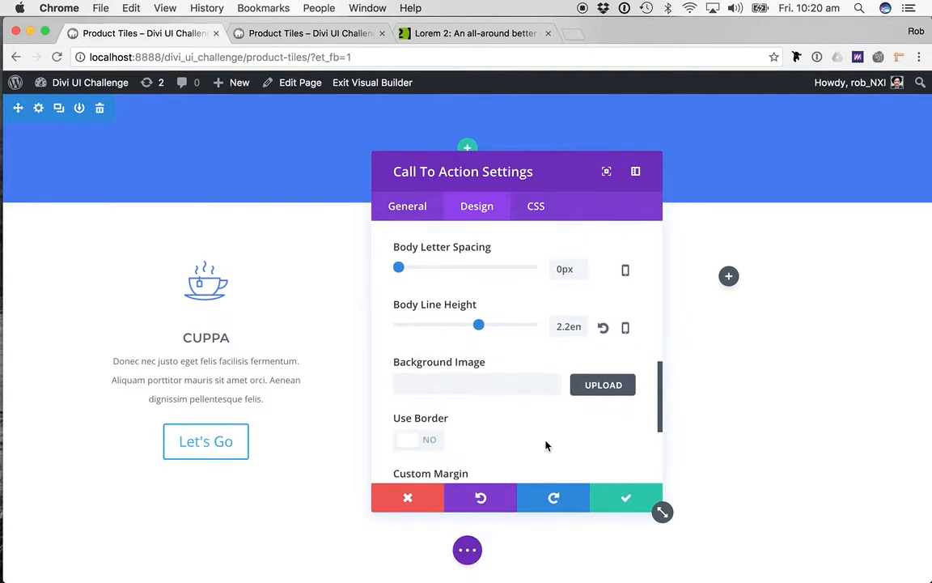
scroll(545, 444, "down", 3)
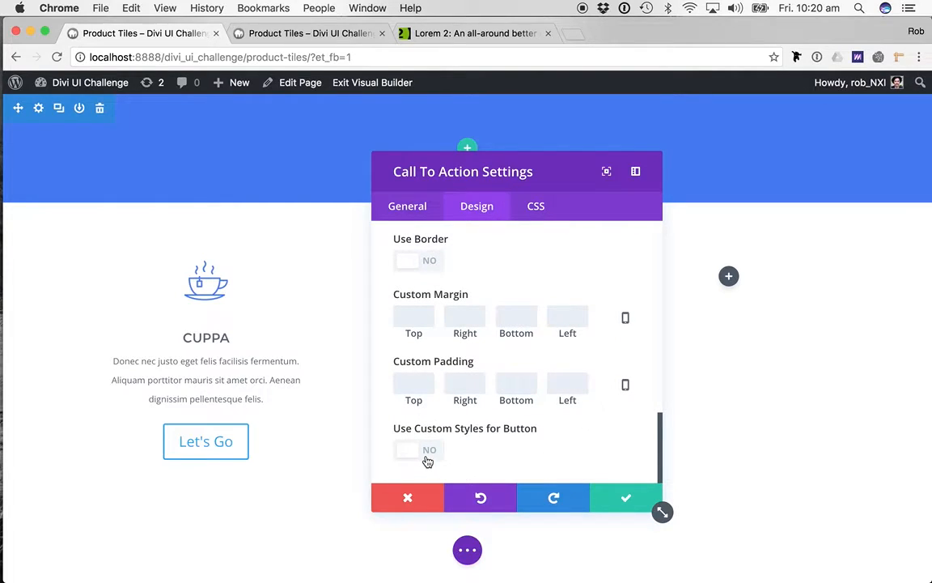
left_click(427, 453)
- Copy the Blue hex code from the TextEdit note and set the button text color to #4479f1
scroll(543, 420, "down", 5)
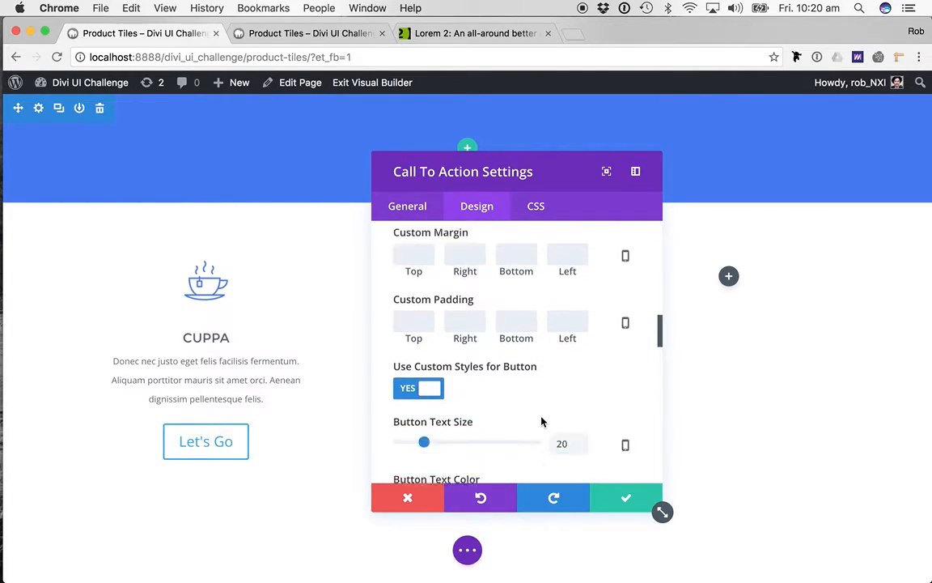
key("super+Tab")
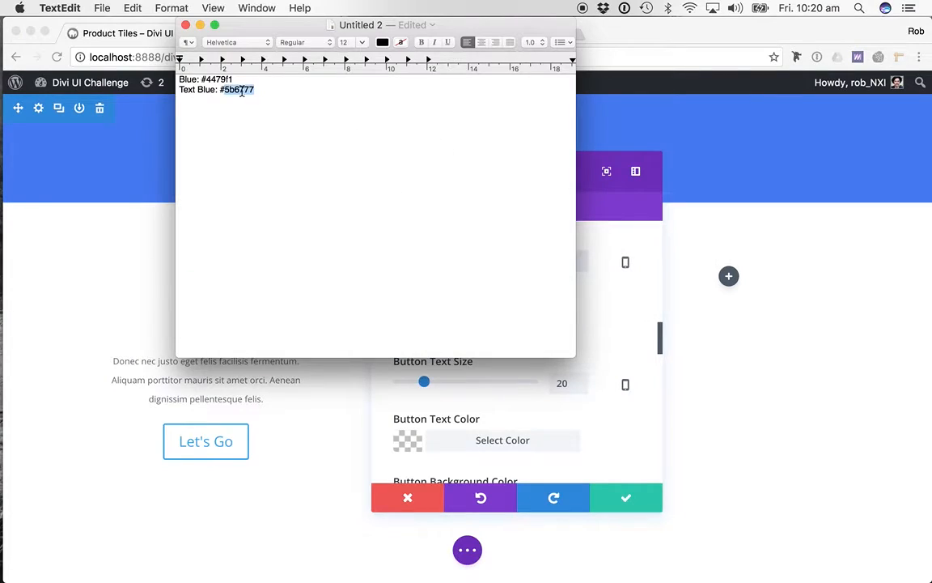
double_click(221, 81)
key("super+c")
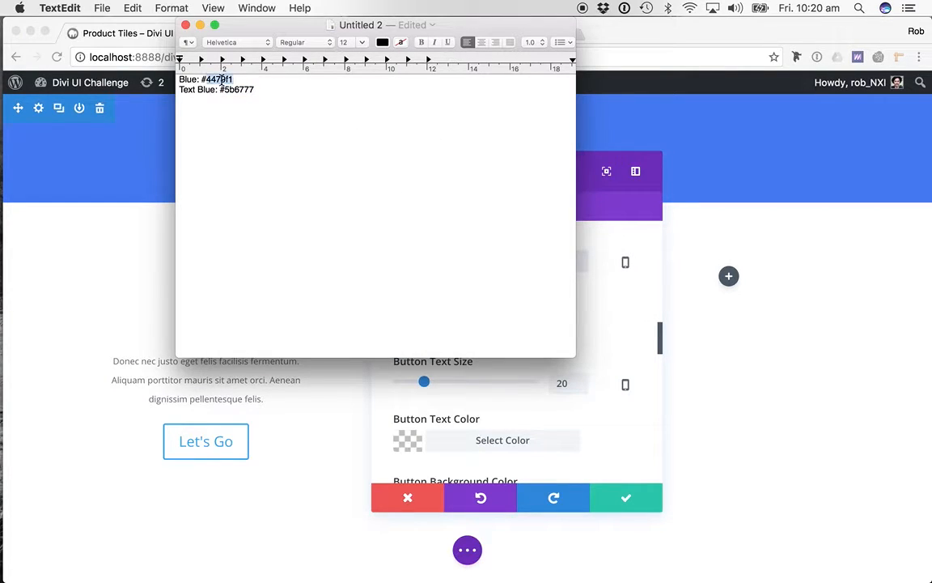
left_click(550, 374)
scroll(567, 413, "down", 2)
left_click(484, 390)
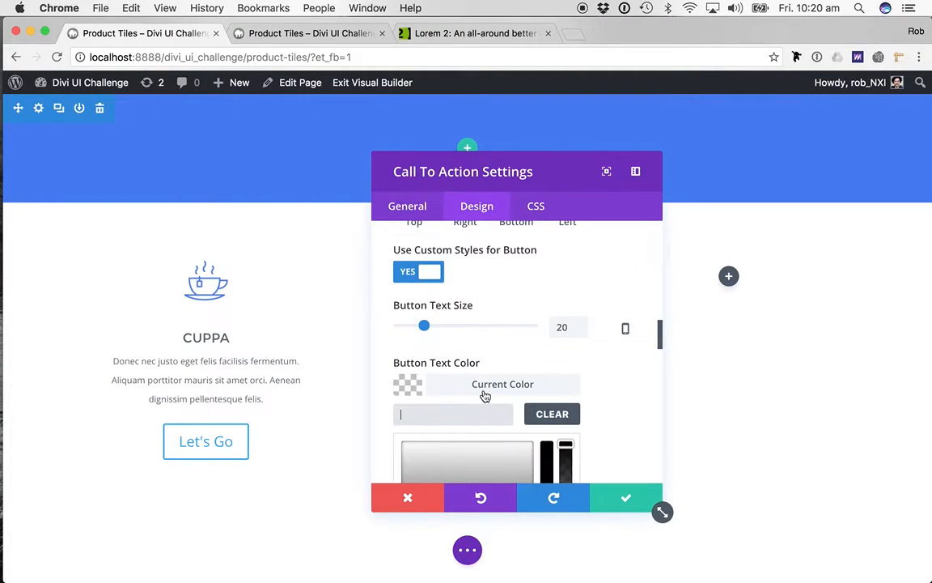
key("super+v")
- Set the Call To Action button's background color to white and its border width to 1px
scroll(542, 391, "down", 5)
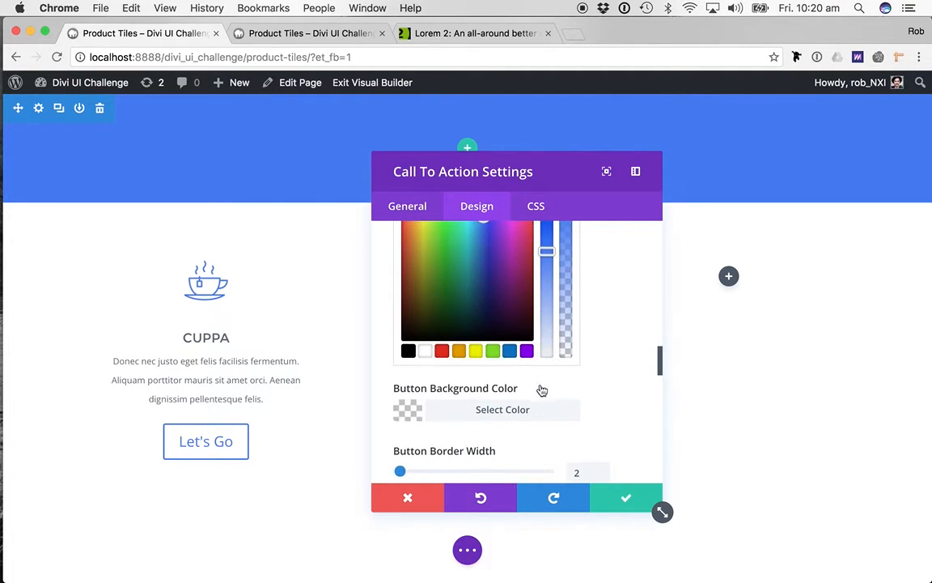
left_click(477, 410)
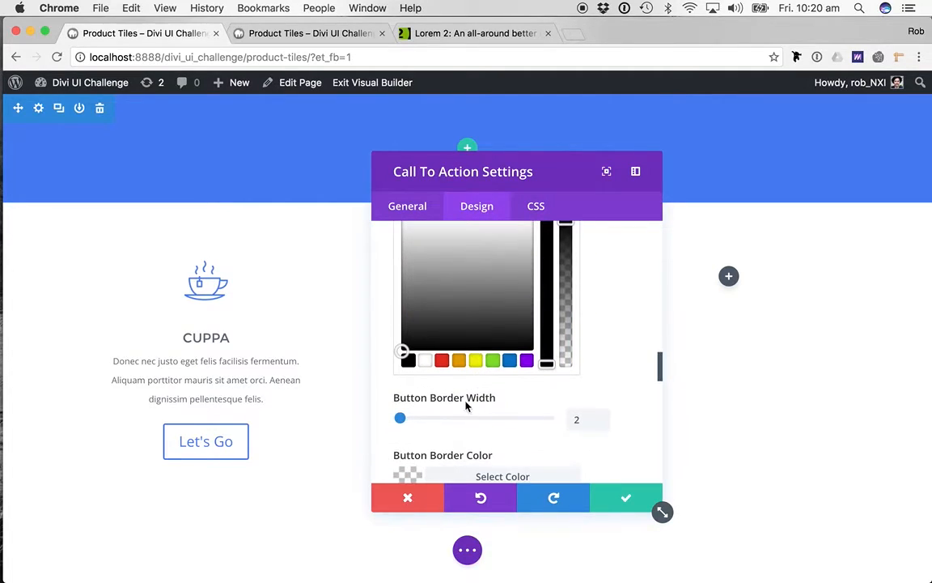
double_click(578, 422)
scroll(577, 345, "up", 5)
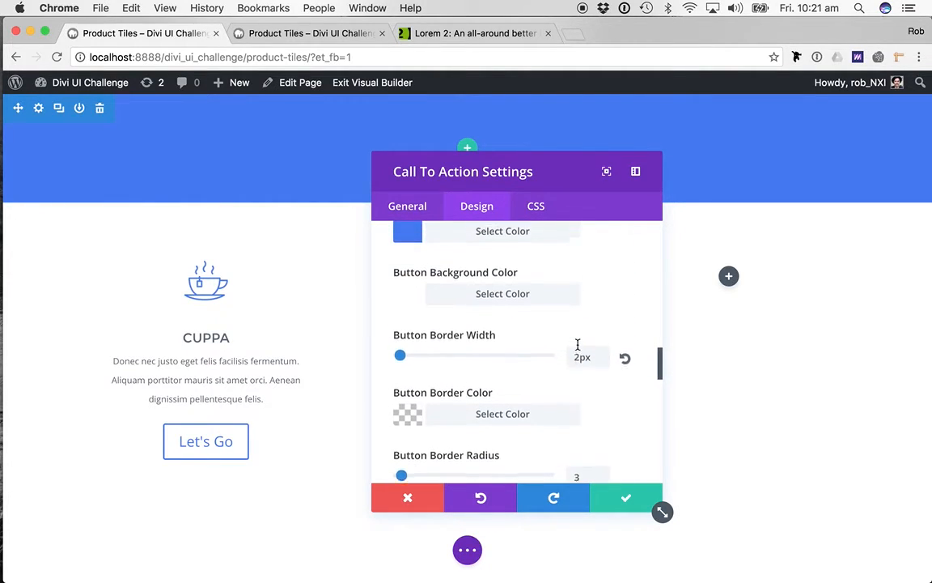
scroll(596, 307, "up", 3)
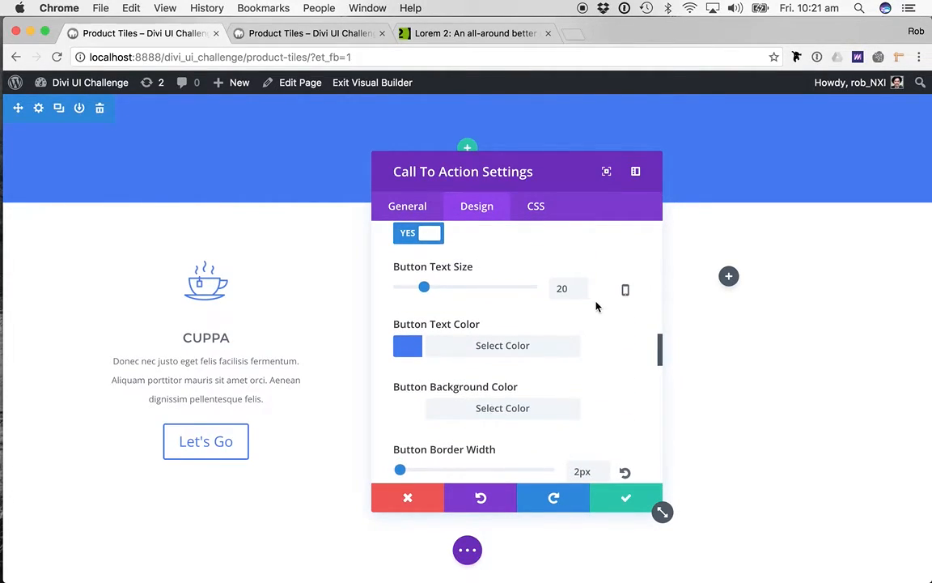
scroll(597, 307, "down", 4)
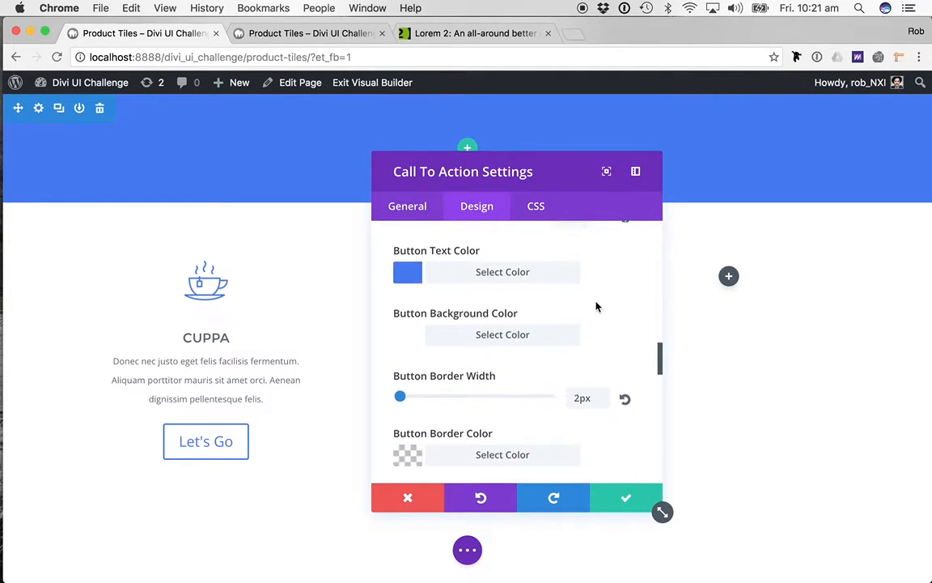
scroll(596, 306, "up", 4)
scroll(596, 307, "down", 2)
scroll(596, 307, "down", 1)
double_click(580, 353)
type("1px")
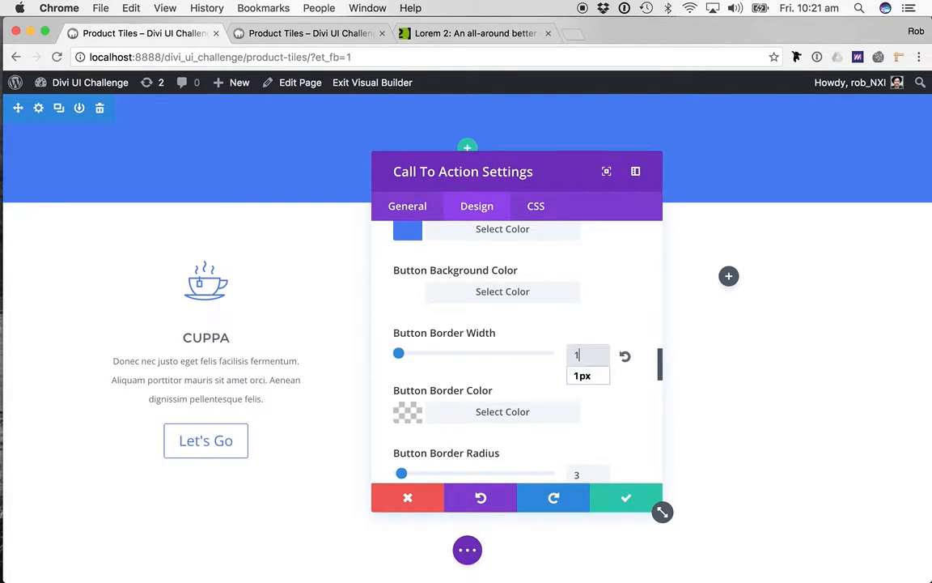
- Paste the copied blue #4479f1 as the Call To Action button's border color
scroll(619, 416, "down", 1)
left_click(512, 365)
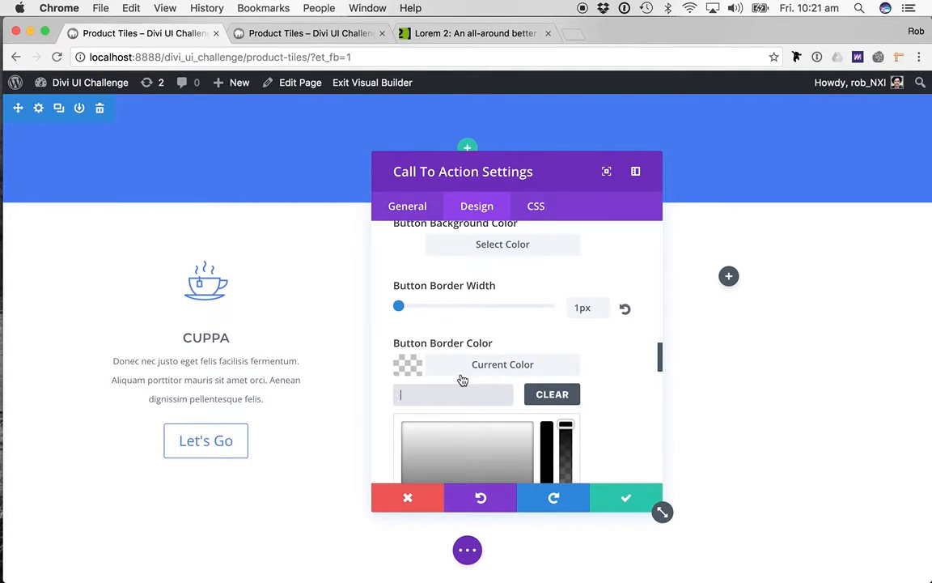
type("#4479f1")
scroll(609, 411, "down", 2)
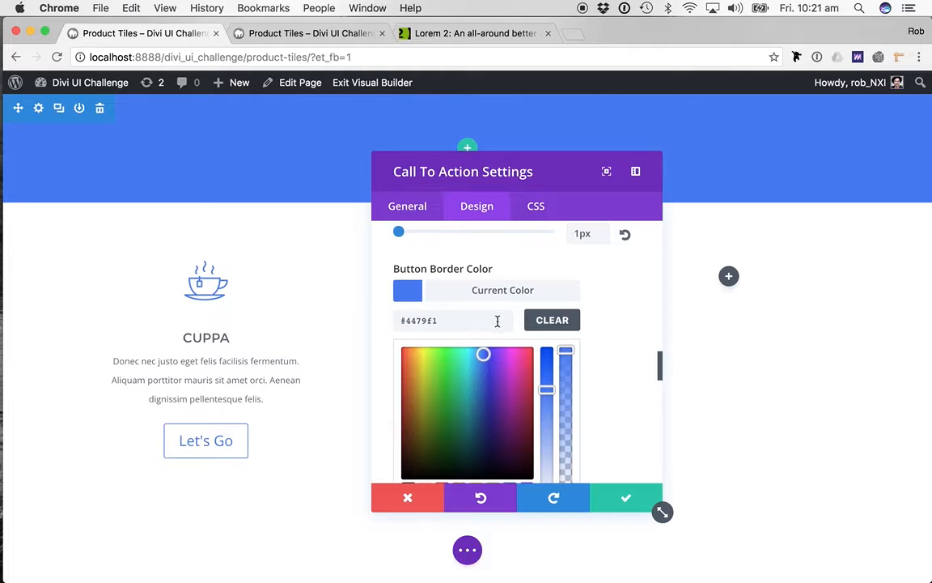
- Set the Call To Action button's border radius to 4px
scroll(498, 322, "down", 5)
scroll(591, 363, "down", 5)
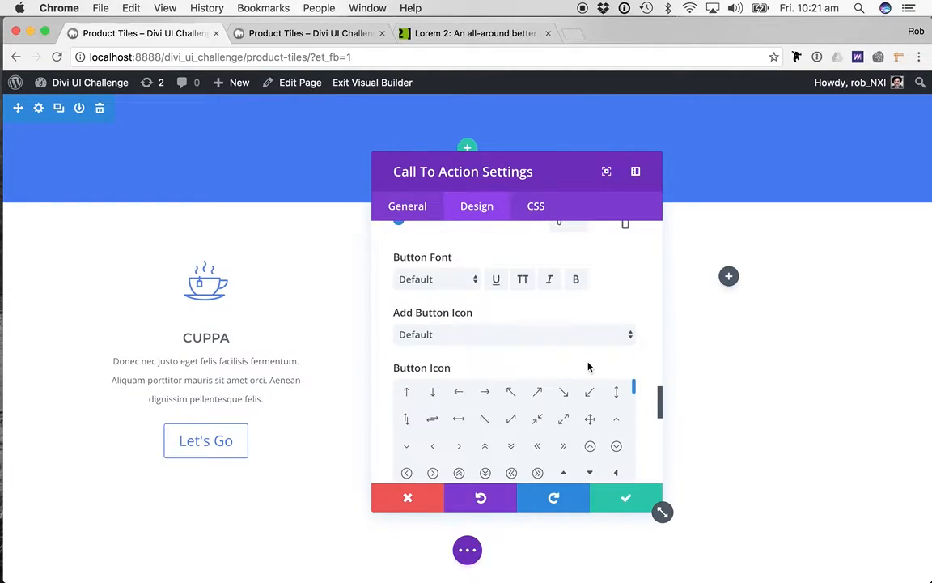
scroll(589, 273, "up", 5)
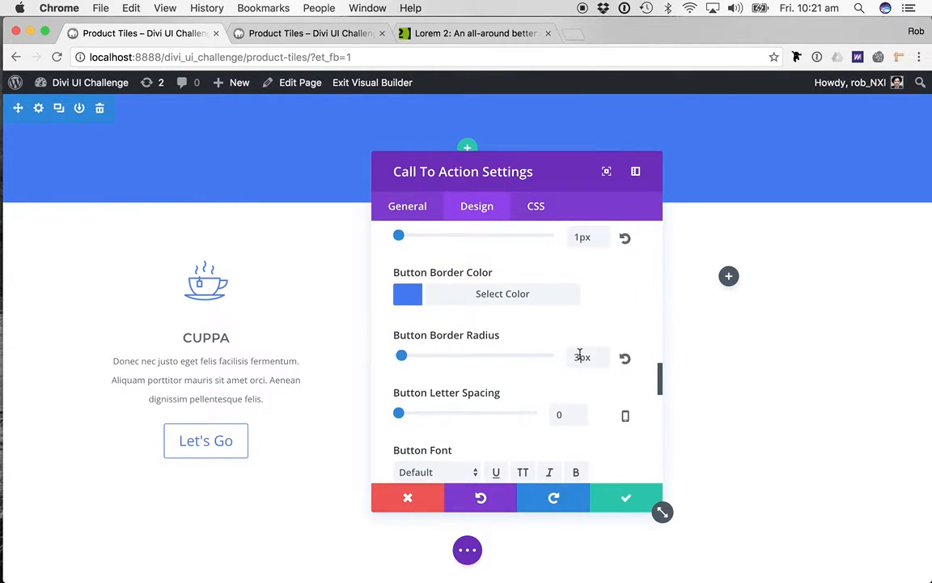
double_click(580, 356)
type("4")
- Set the Call To Action button's text size to 14px
scroll(594, 430, "down", 1)
scroll(565, 367, "down", 2)
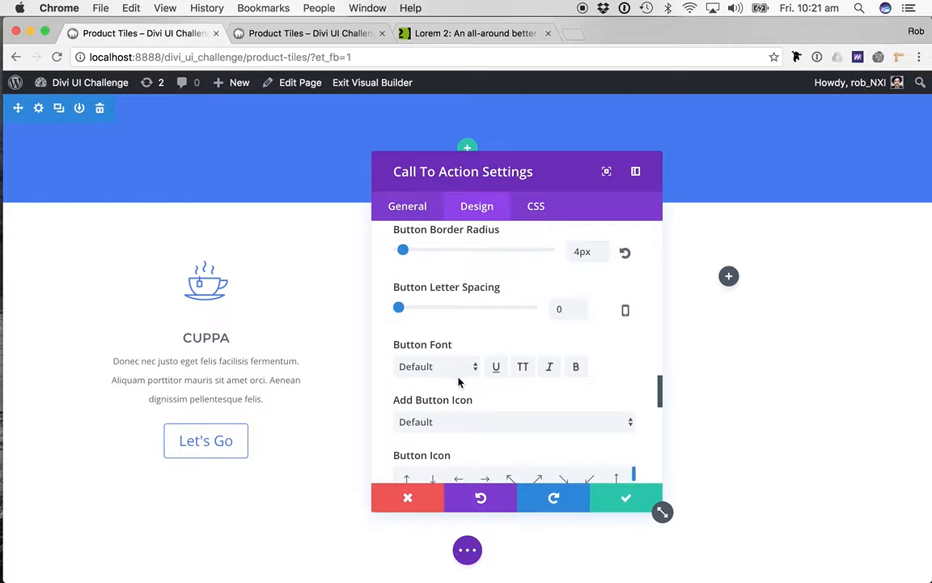
scroll(457, 377, "down", 1)
scroll(480, 250, "up", 3)
scroll(480, 250, "up", 5)
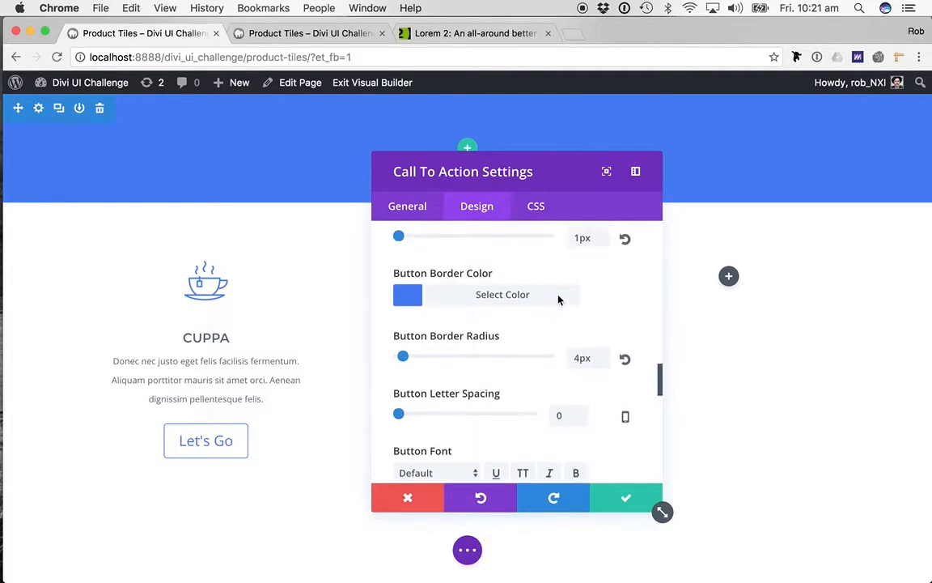
scroll(559, 299, "up", 3)
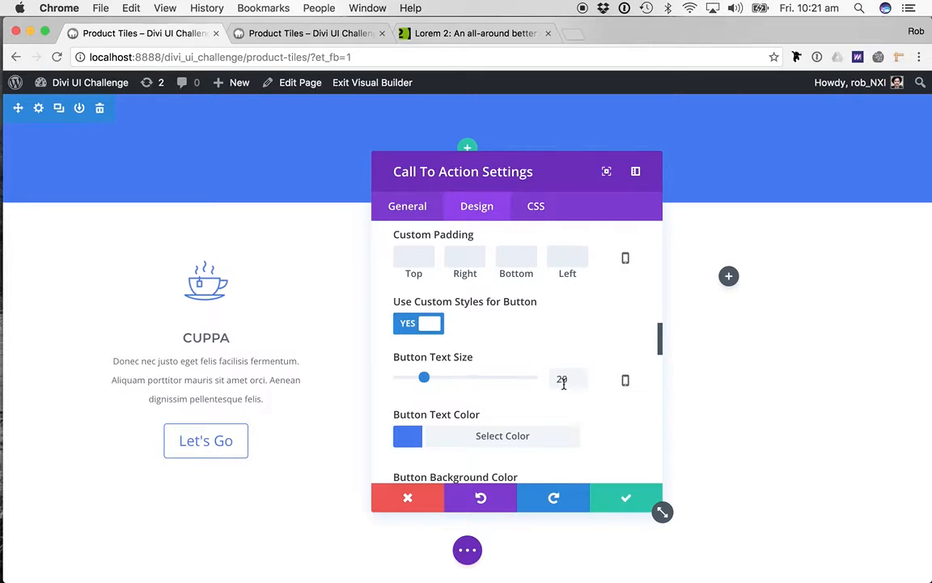
double_click(563, 381)
type("12")
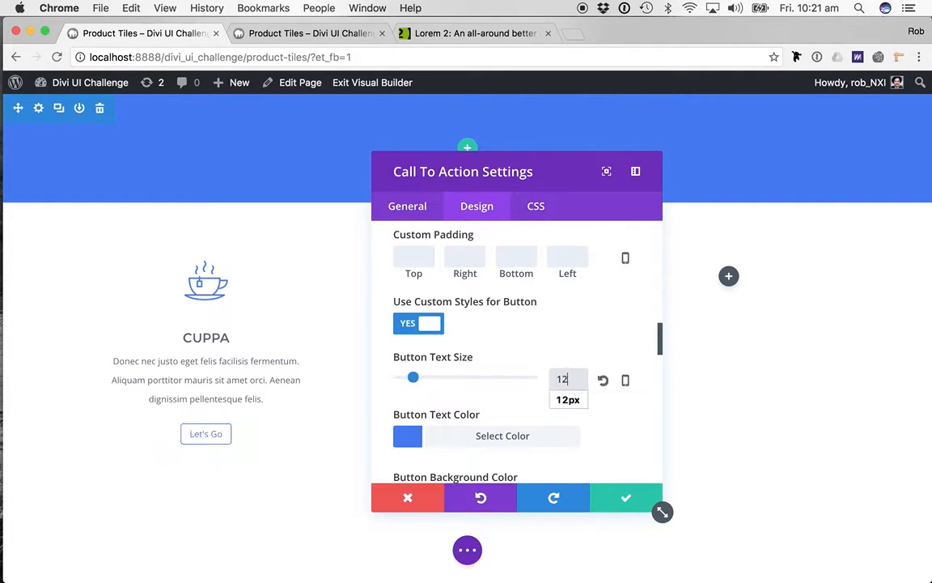
double_click(561, 382)
type("14")
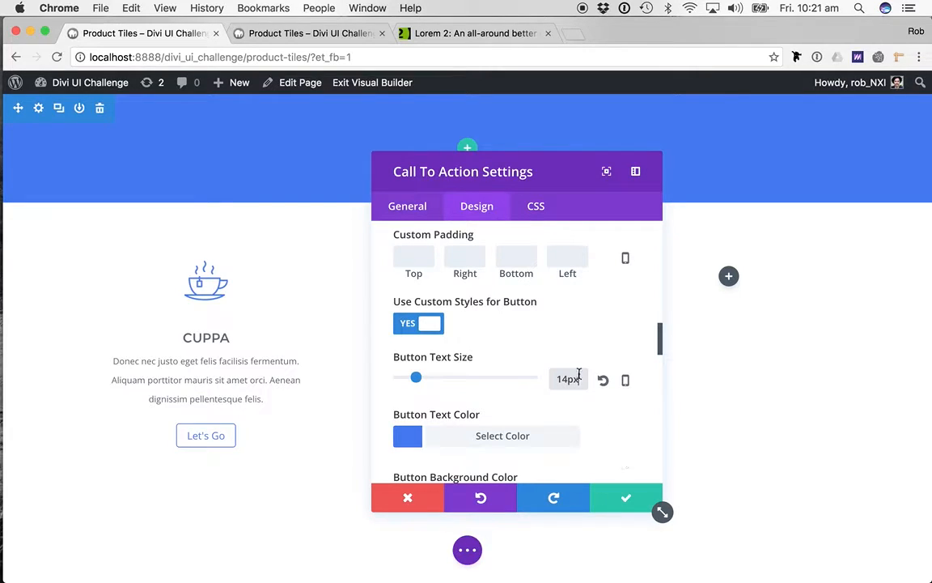
- Turn off the Call To Action button's icon by setting Add Button Icon to No
scroll(637, 422, "down", 15)
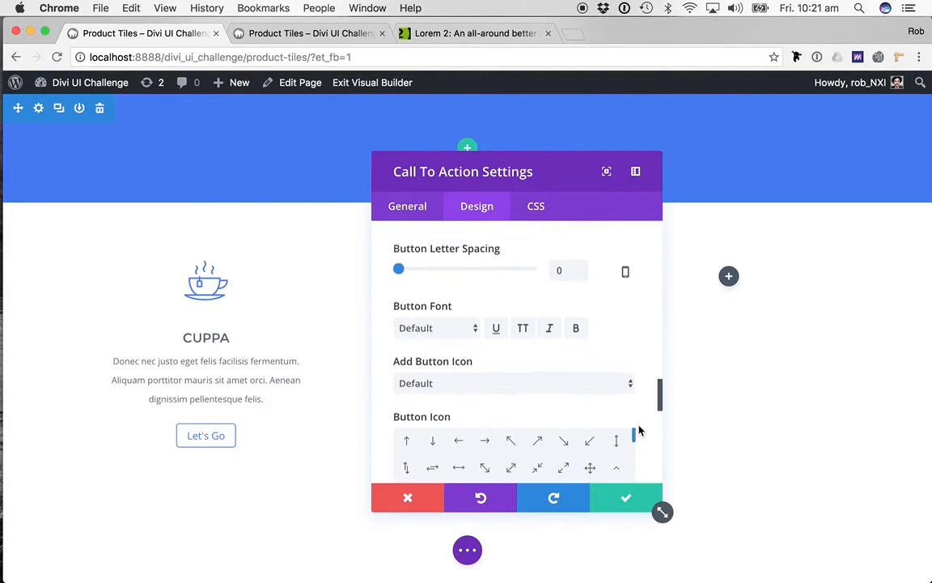
left_click(493, 299)
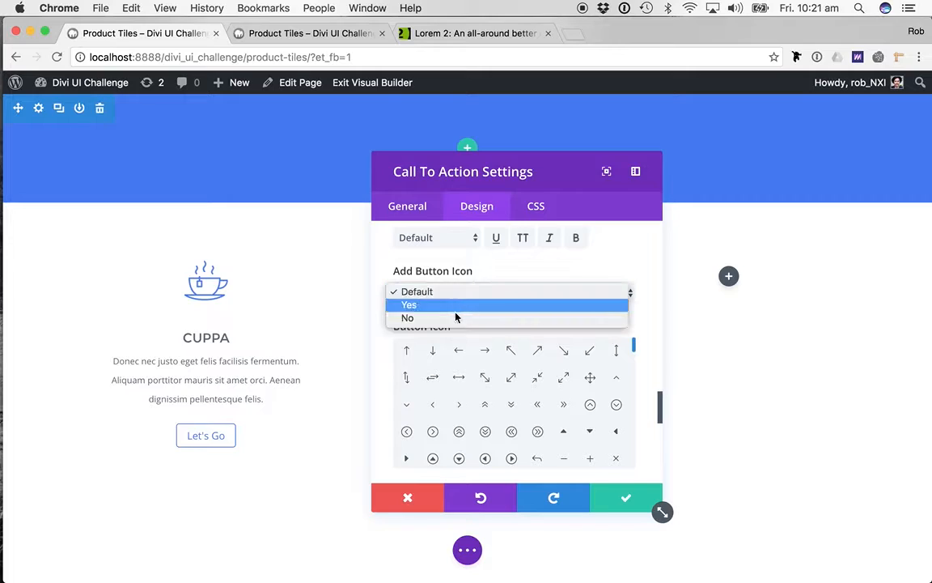
left_click(616, 297)
- Set the Call To Action button's hover text color to white
scroll(653, 367, "down", 2)
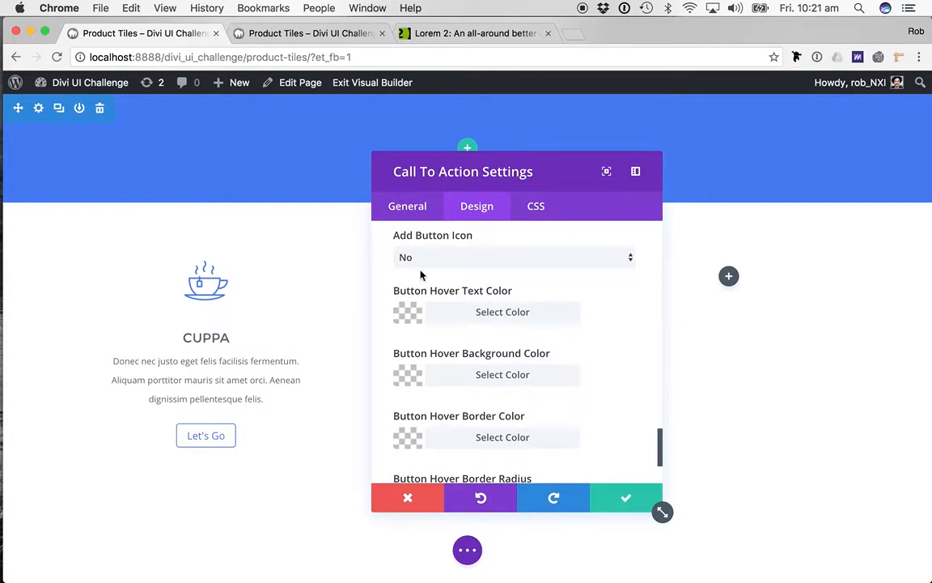
left_click(445, 314)
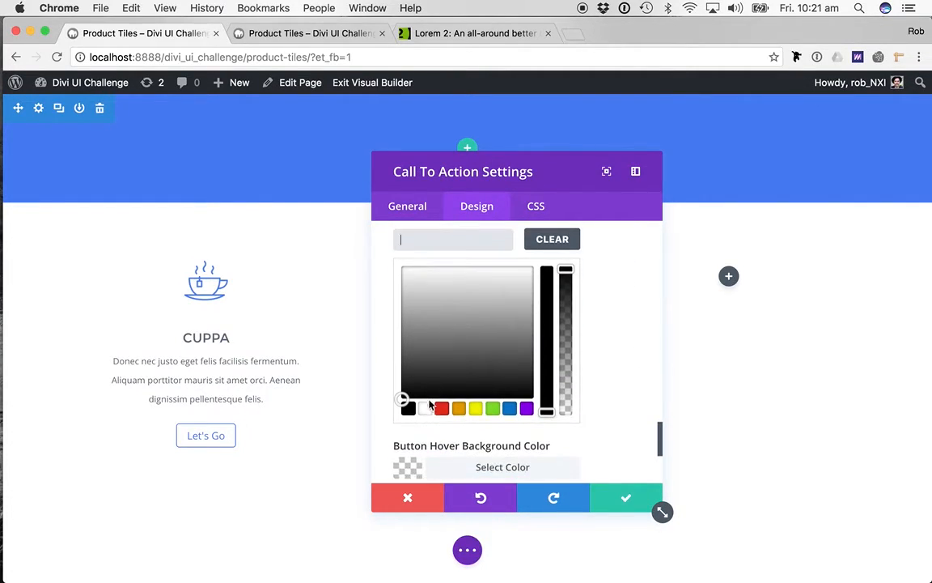
left_click(425, 408)
- Paste the copied blue #4479f1 as both the button's hover background color and hover border color
left_click(502, 467)
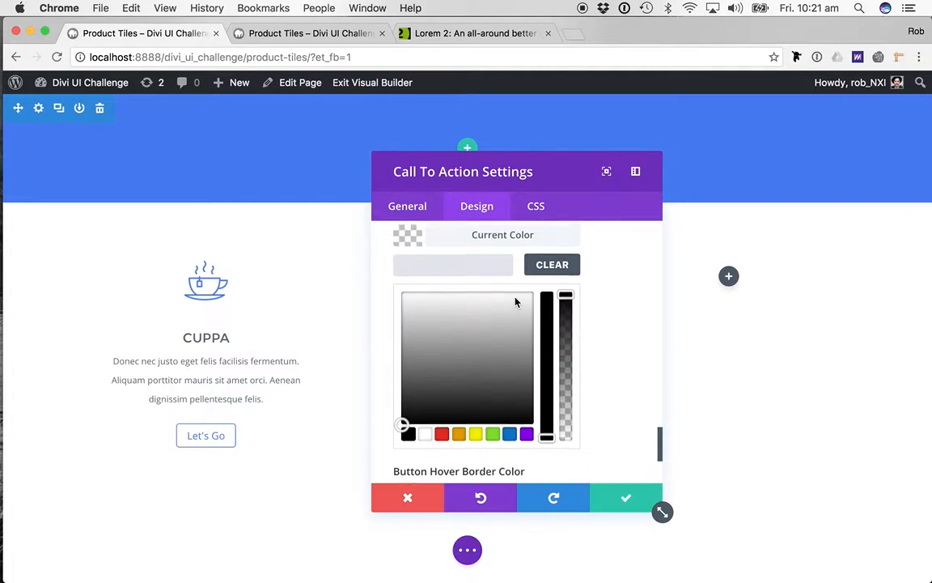
scroll(510, 312, "up", 2)
key("super+v")
scroll(534, 372, "down", 4)
left_click(464, 388)
scroll(500, 339, "up", 2)
key("super+v")
scroll(502, 340, "down", 3)
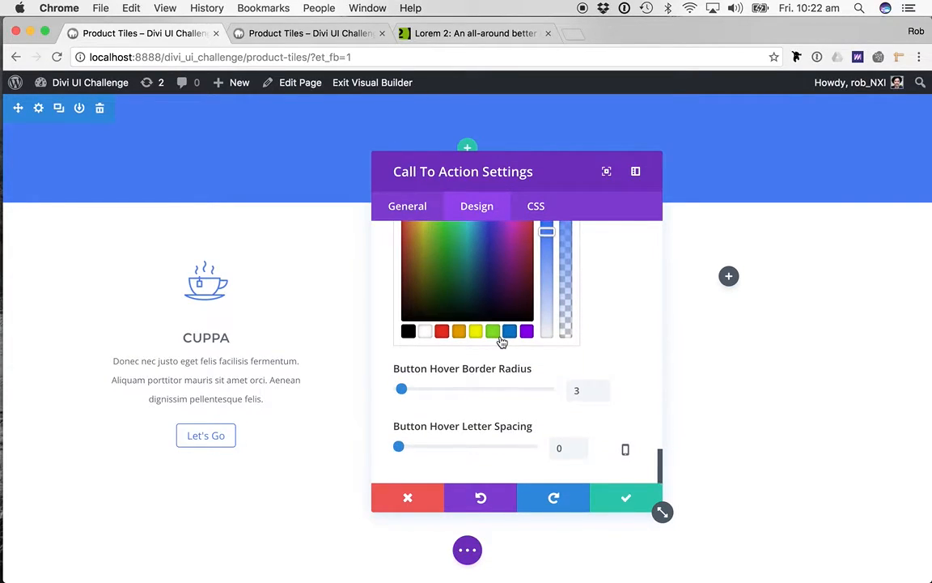
- Set the Call To Action button's hover border radius to 4px
double_click(577, 392)
type("4")
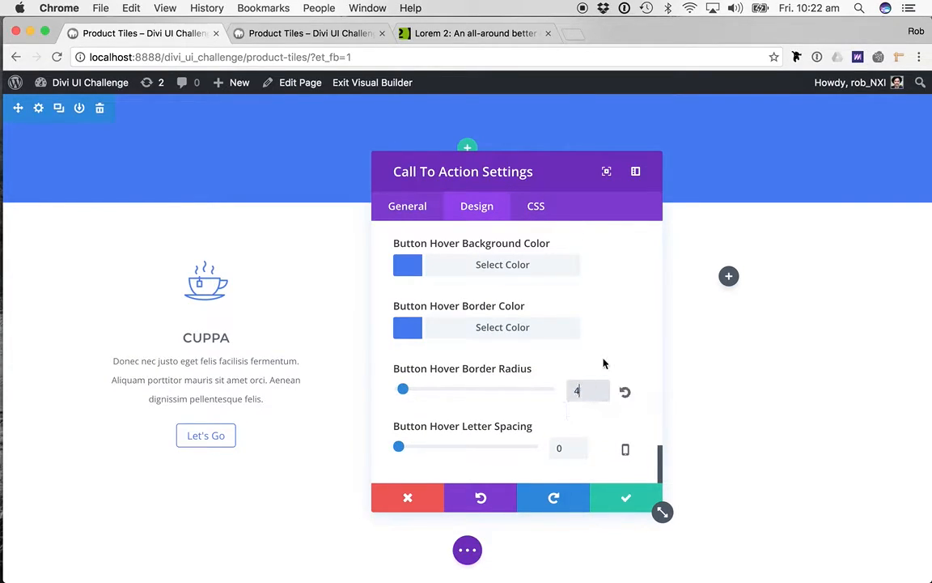
key("Return")
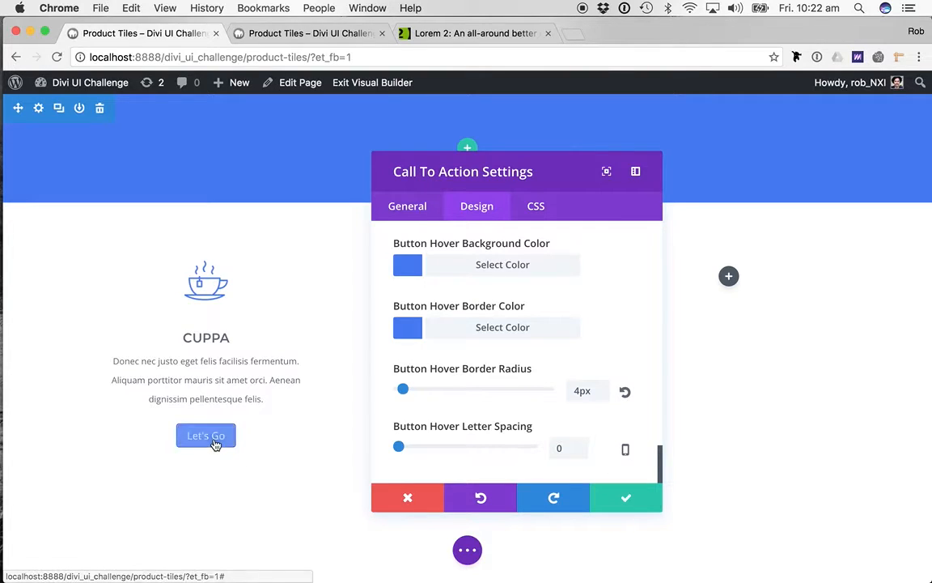
- Add the custom CSS "width: 100%;" to the Promo Button and save the Call To Action settings
left_click(536, 206)
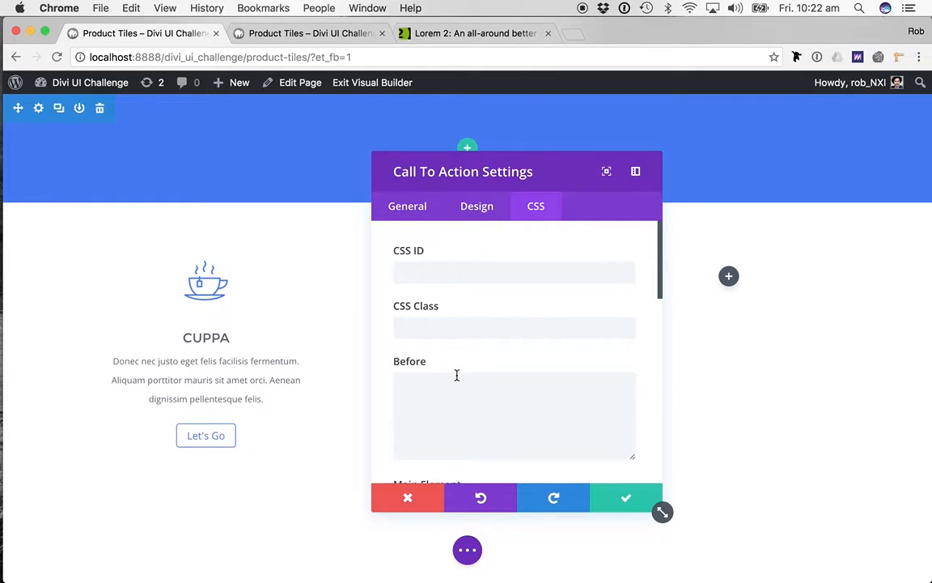
scroll(457, 375, "down", 10)
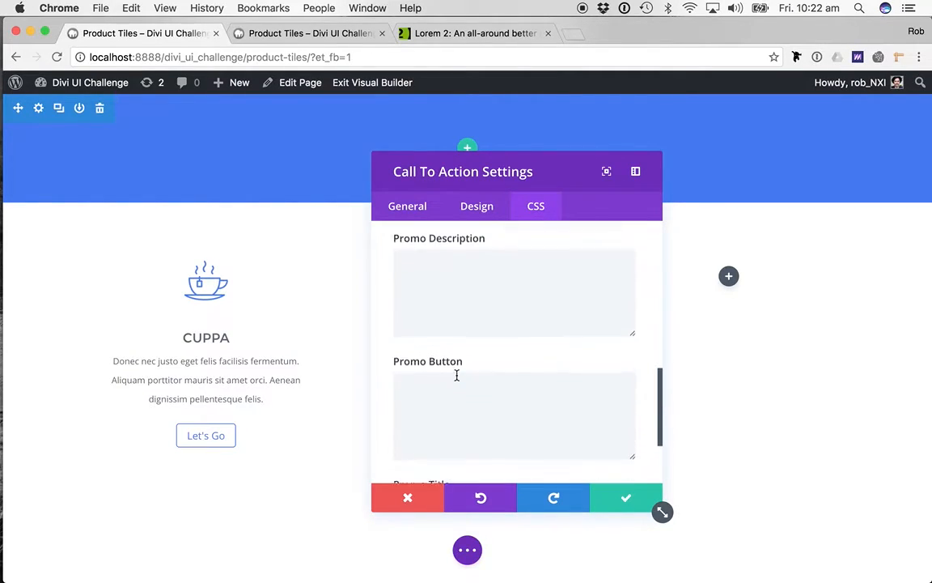
left_click(558, 373)
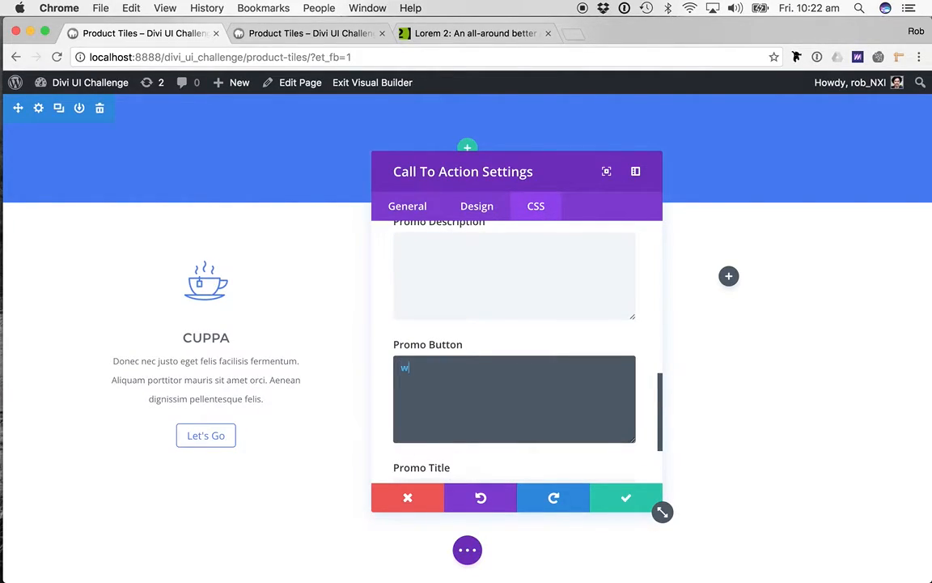
type("width: 100#")
key("BackSpace")
type("%;")
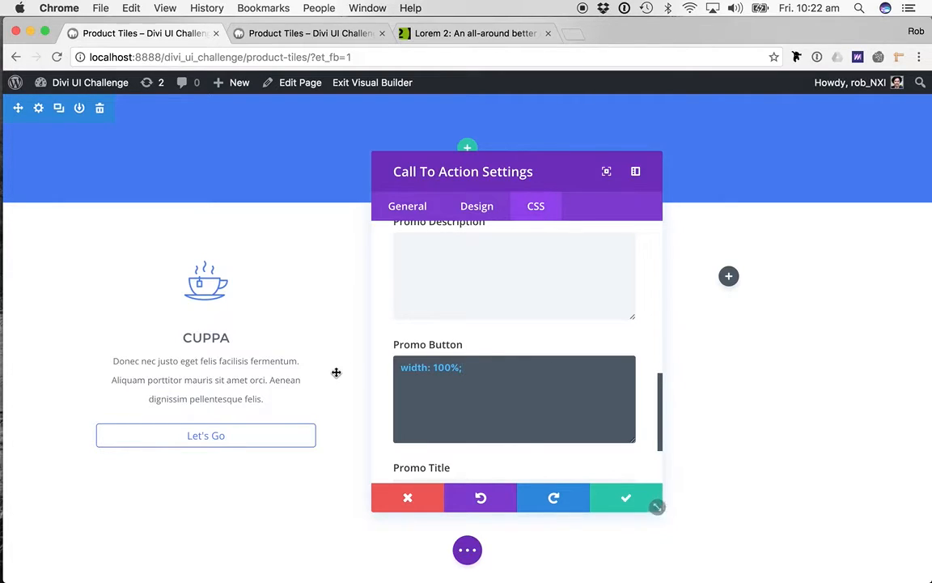
left_click(630, 498)
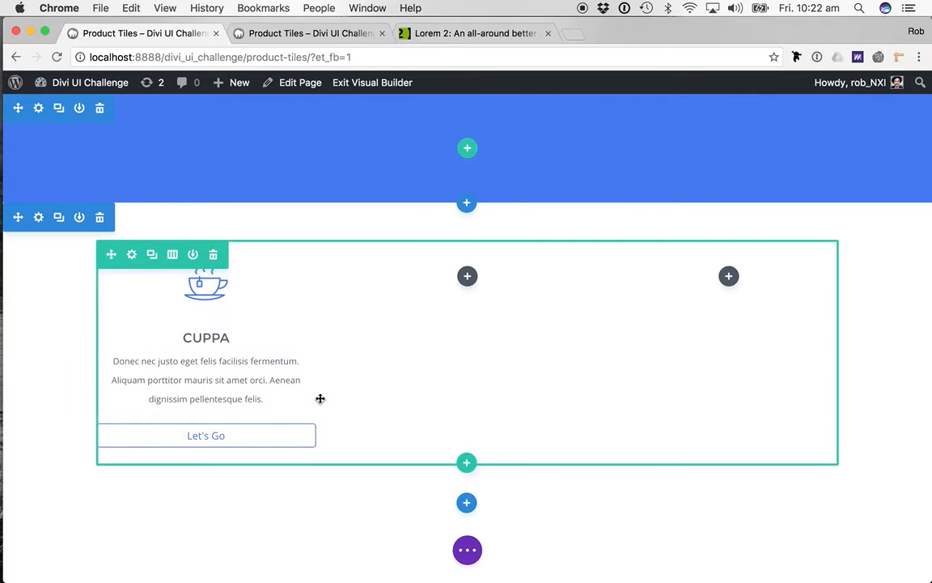
- In the settings of the row holding the Cuppa tile, set the Column 1 background color to white #ffffff
left_click(134, 255)
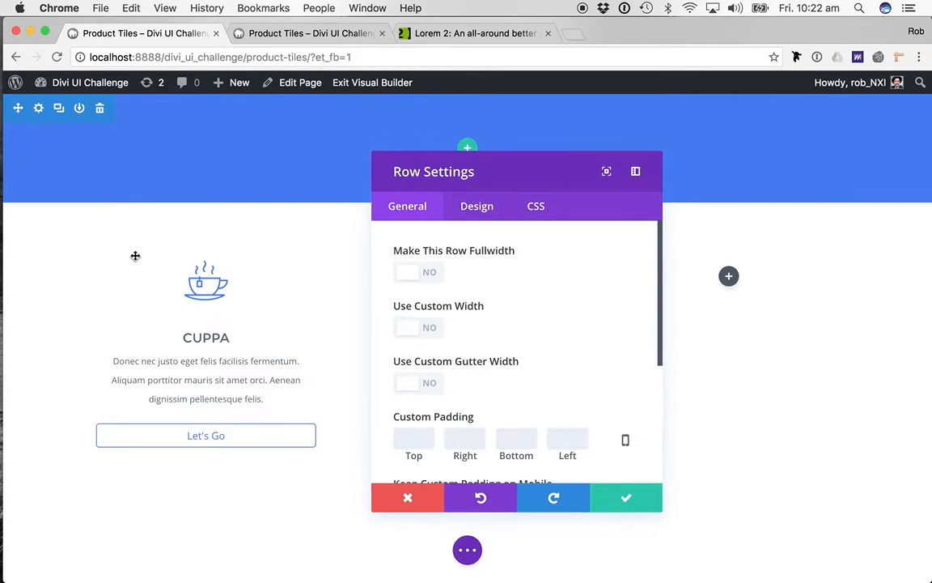
left_click(477, 208)
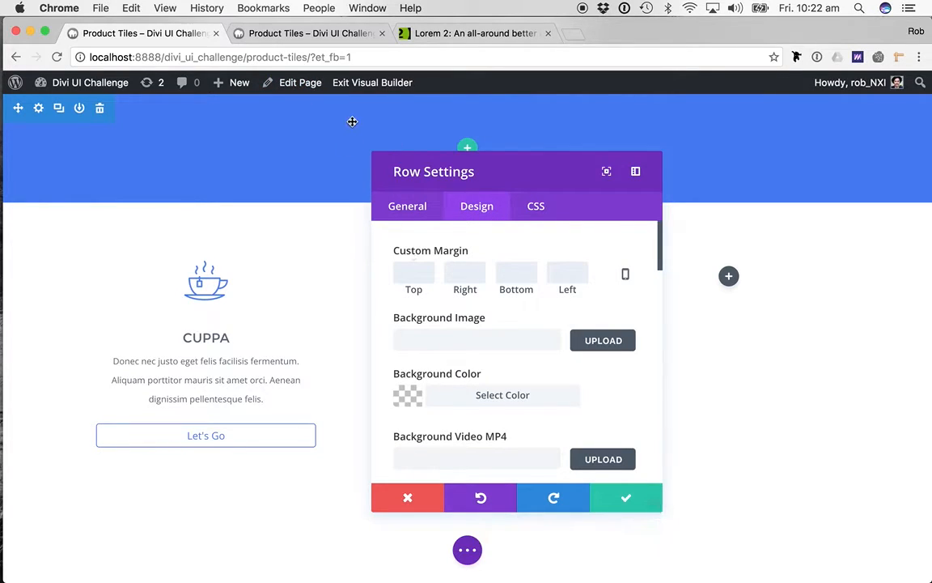
key("super+grave")
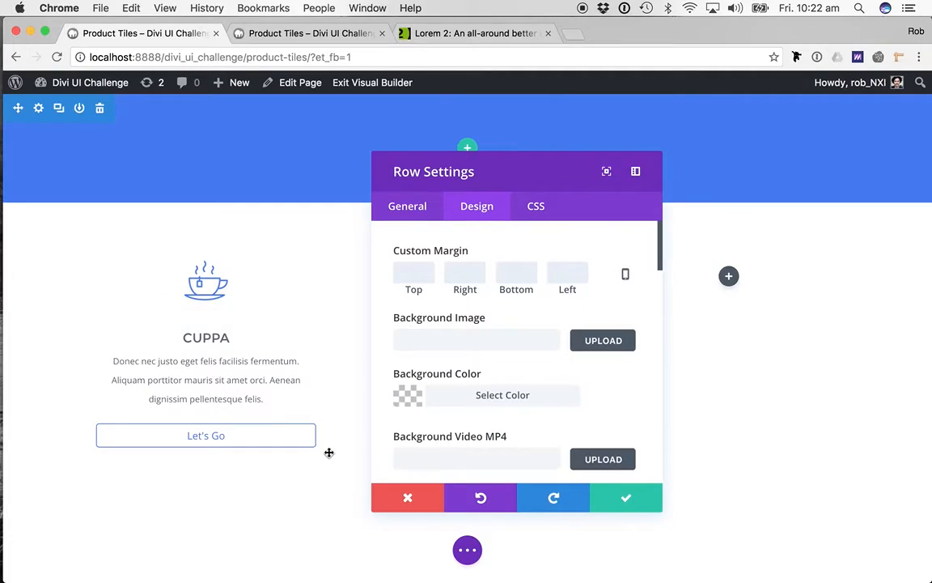
scroll(456, 346, "down", 10)
scroll(456, 346, "down", 1)
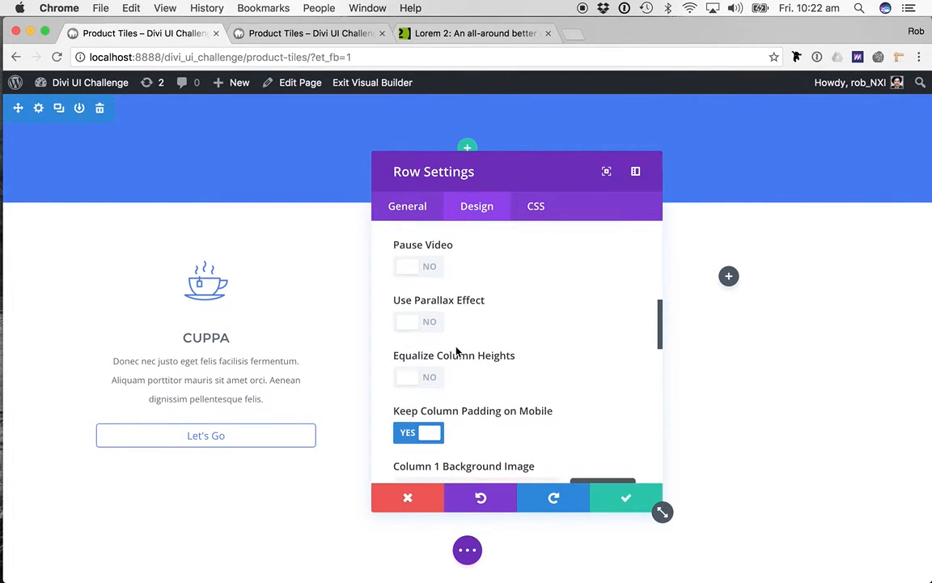
scroll(526, 374, "down", 3)
scroll(526, 374, "up", 4)
scroll(530, 387, "down", 3)
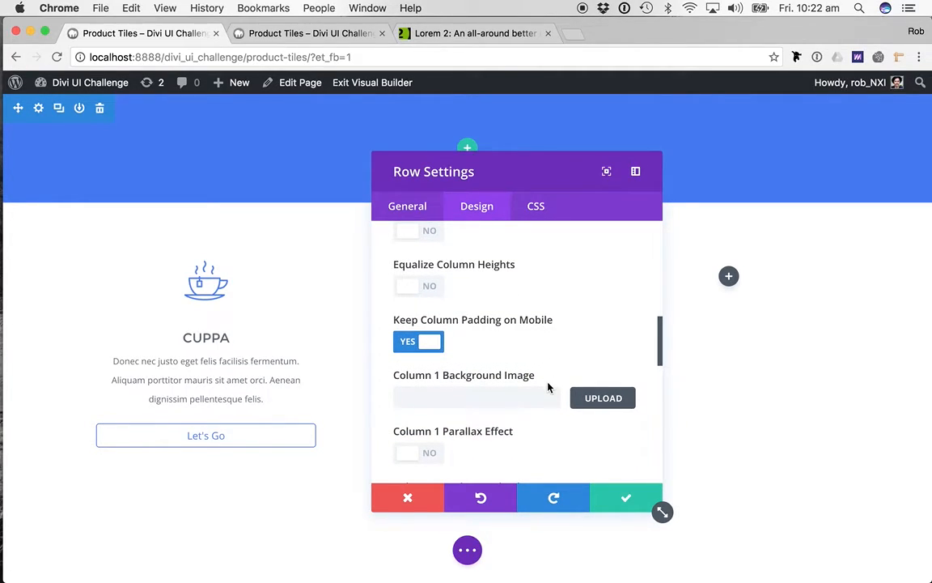
scroll(547, 388, "down", 5)
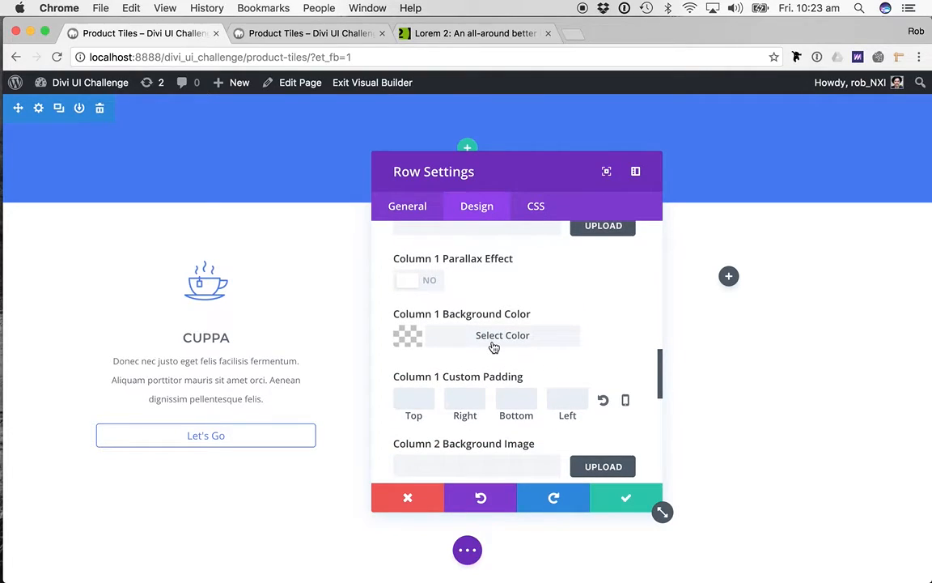
left_click(493, 347)
scroll(522, 429, "down", 2)
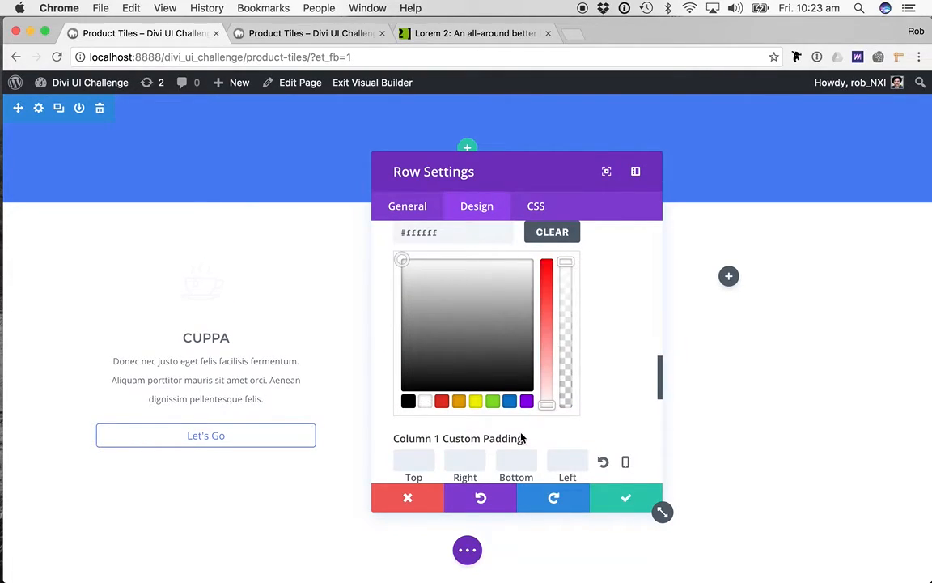
- Set the Column 1 custom padding to 80px top and bottom and 40px right and left
left_click(409, 441)
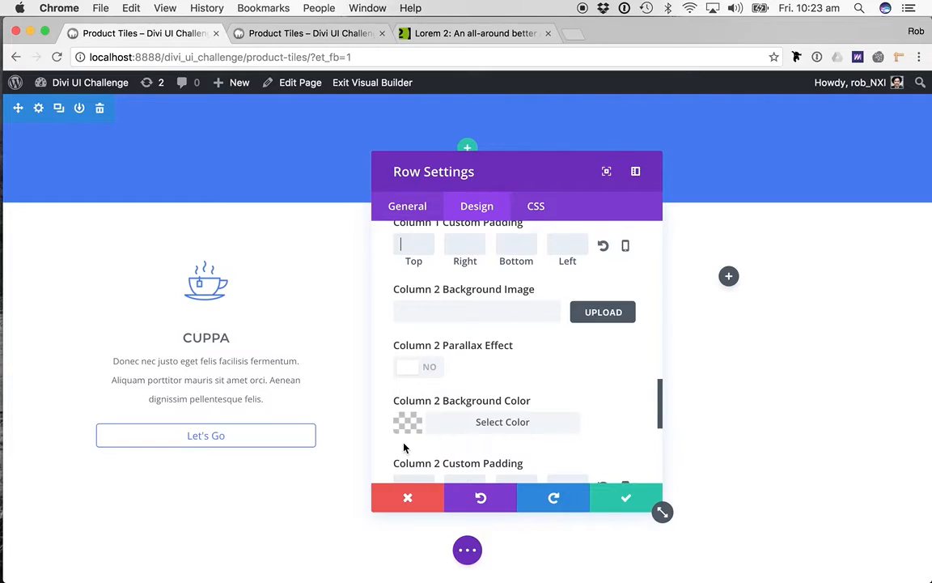
type("80")
key("Tab")
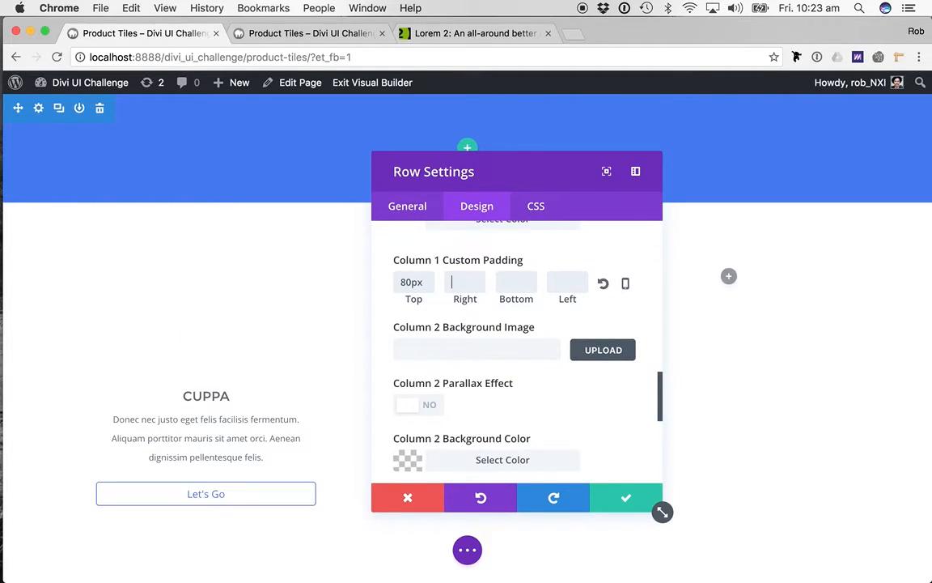
type("40")
key("Tab")
type("80")
key("Tab")
type("40")
key("Tab")
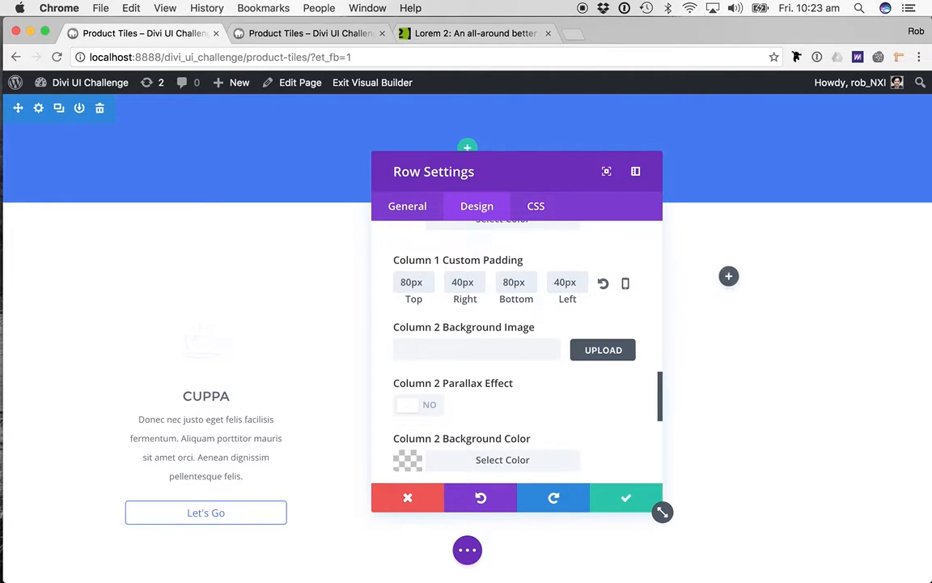
- Set the row's Column 2 background color to white
scroll(505, 421, "down", 2)
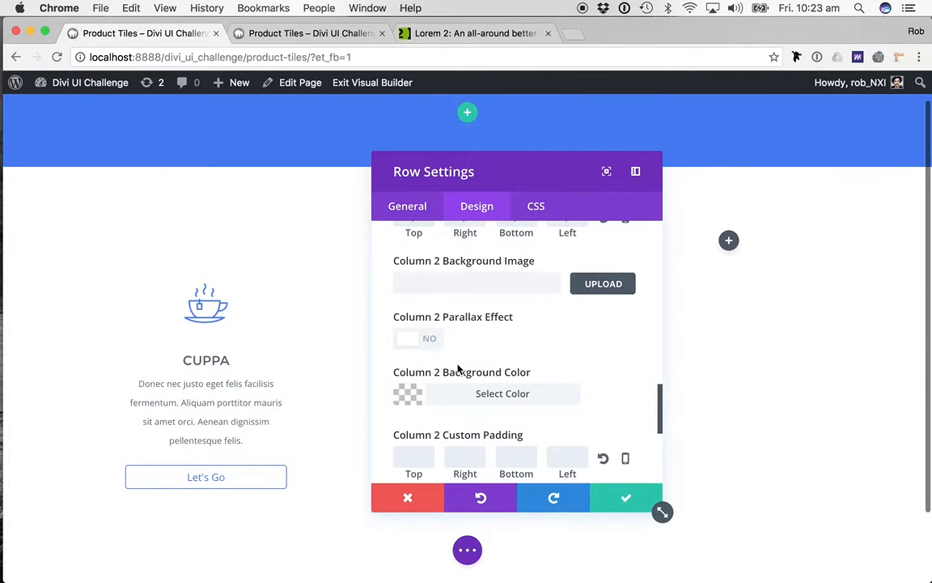
left_click(484, 397)
scroll(482, 401, "down", 3)
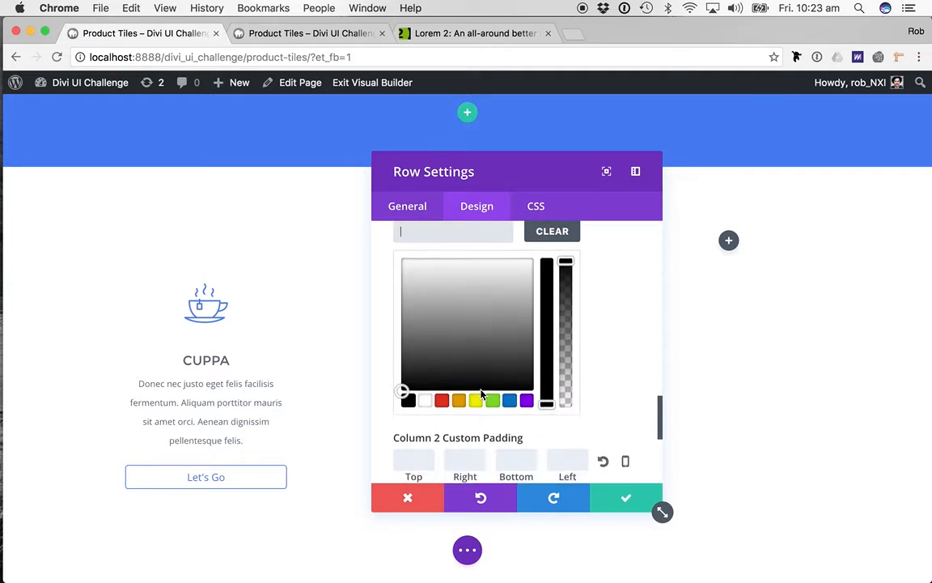
left_click(426, 409)
scroll(578, 320, "down", 2)
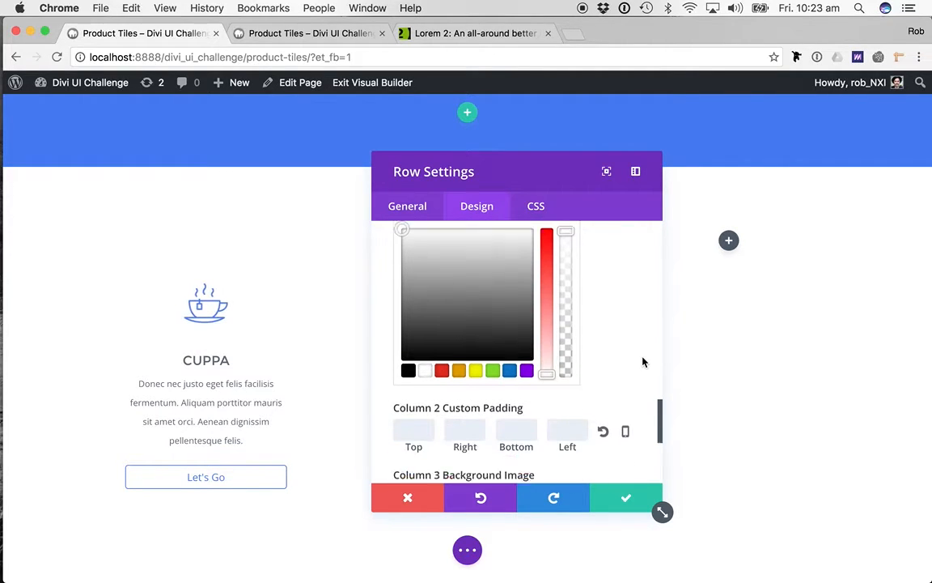
- Set the Column 2 custom padding to 120px top and bottom and 40px right and left
scroll(526, 324, "up", 4)
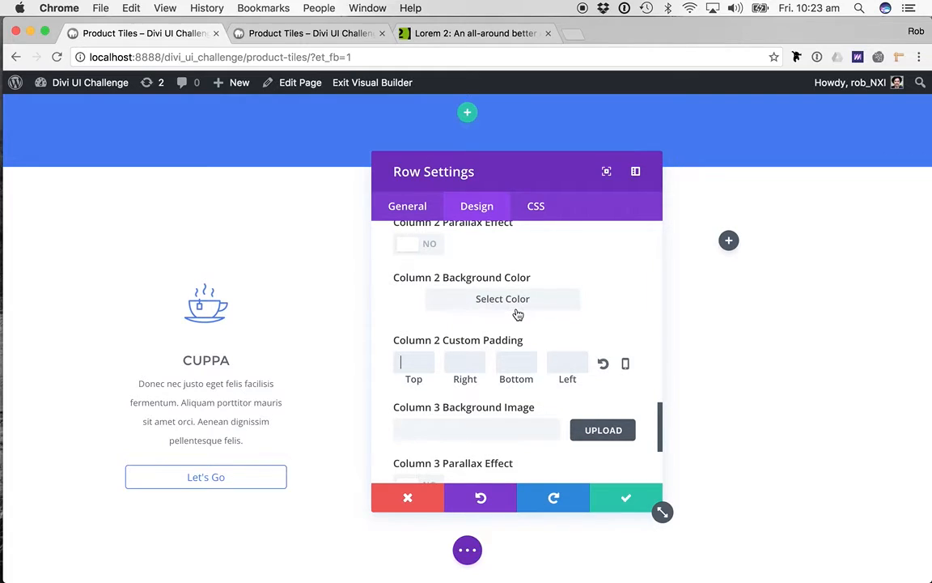
left_click(414, 363)
type("120")
key("Tab")
type("40")
key("Tab")
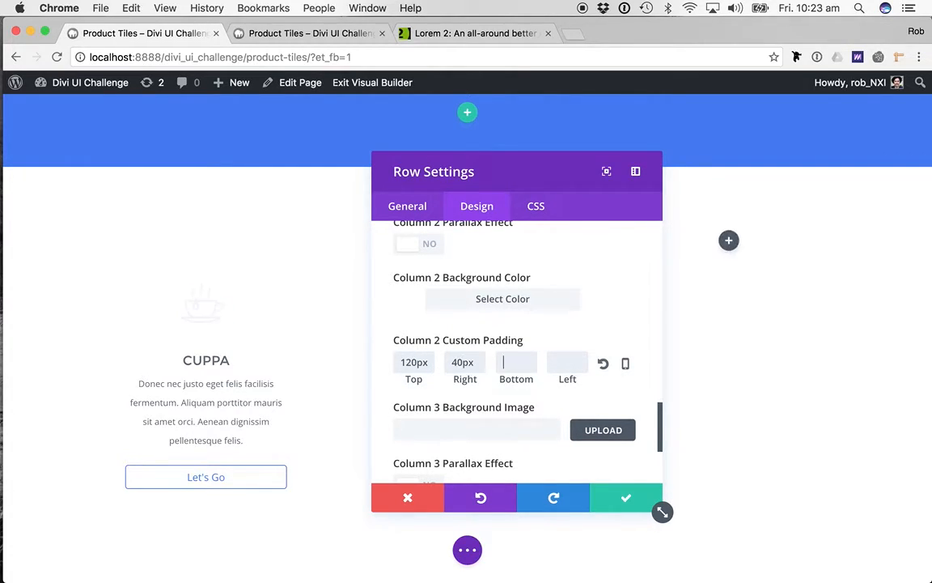
type("120")
key("Tab")
type("40")
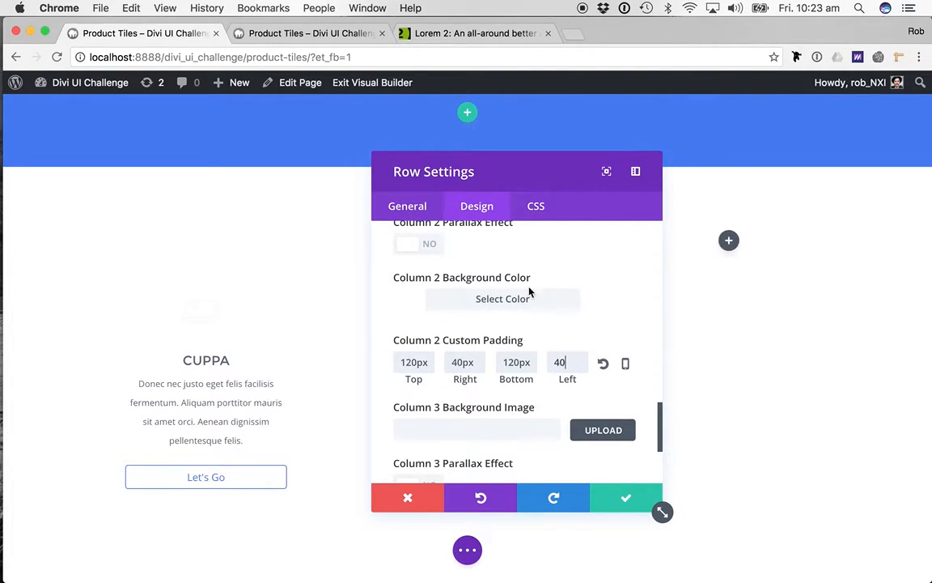
- Set the row's Column 3 background color to white
left_click(488, 363)
scroll(534, 368, "down", 2)
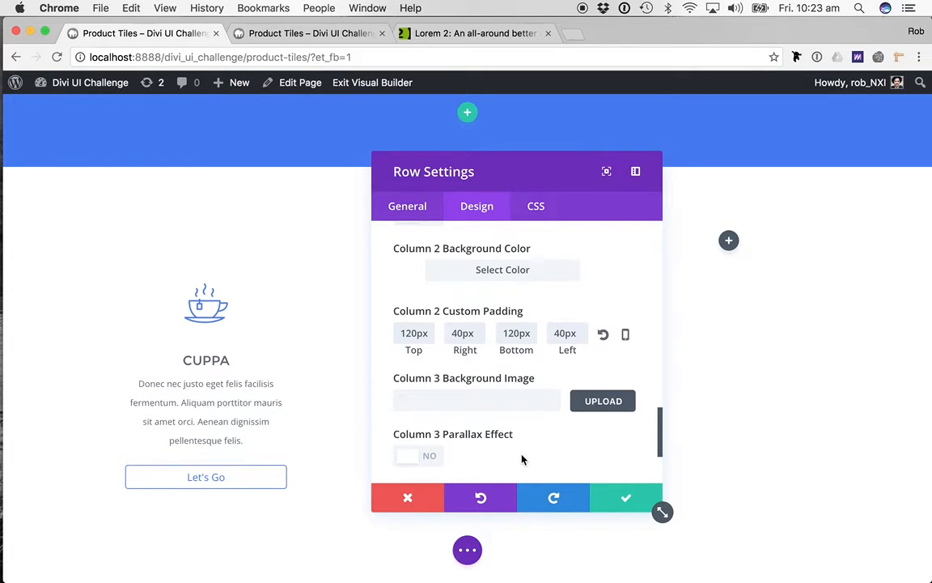
scroll(550, 437, "down", 3)
scroll(566, 429, "down", 3)
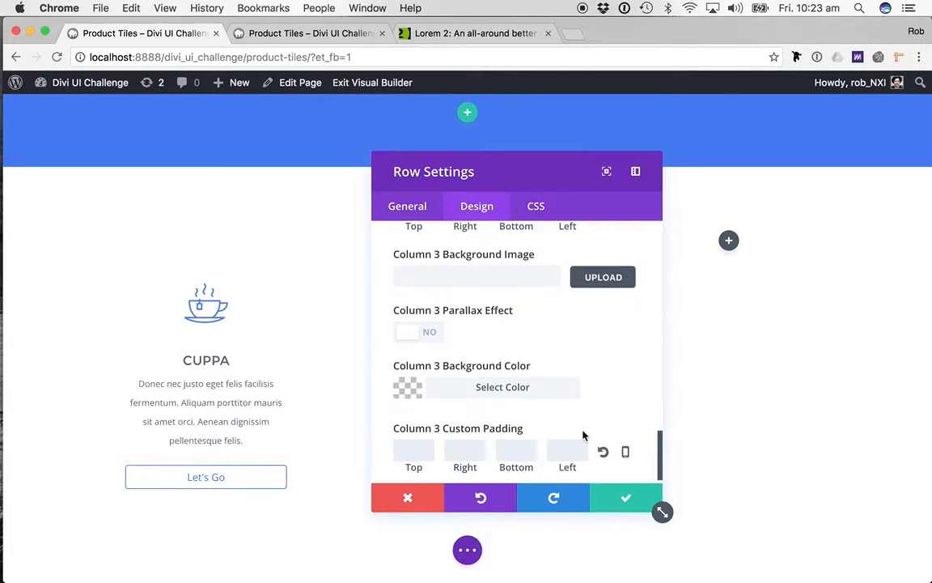
left_click(488, 382)
scroll(486, 380, "down", 3)
left_click(425, 396)
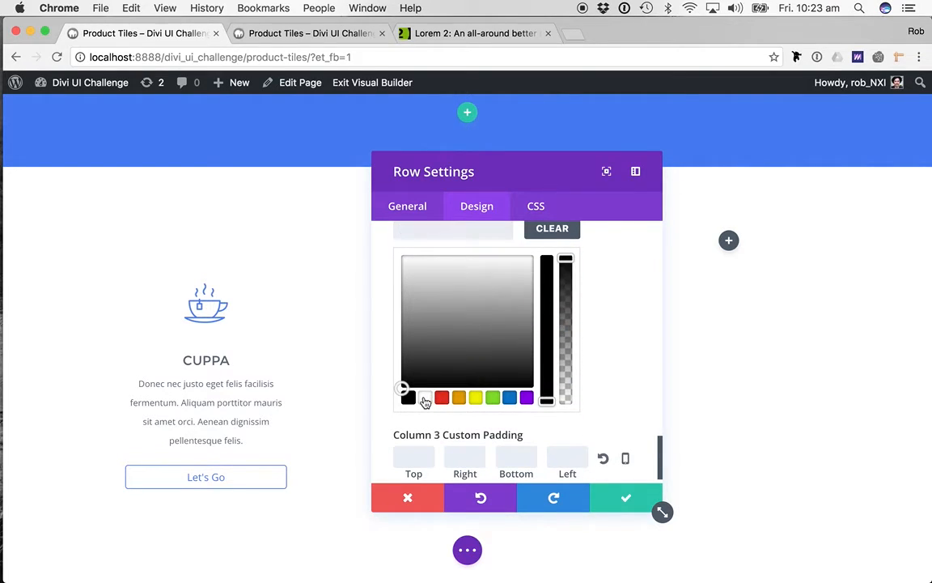
- Set the Column 3 custom padding to 80px top and bottom and 40px right and left
left_click(421, 443)
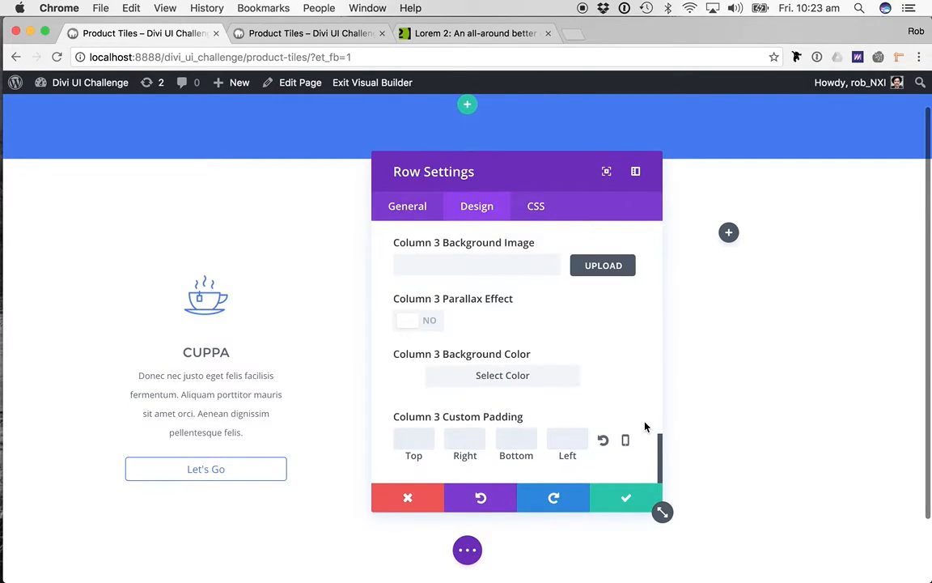
type("80")
key("Tab")
type("40")
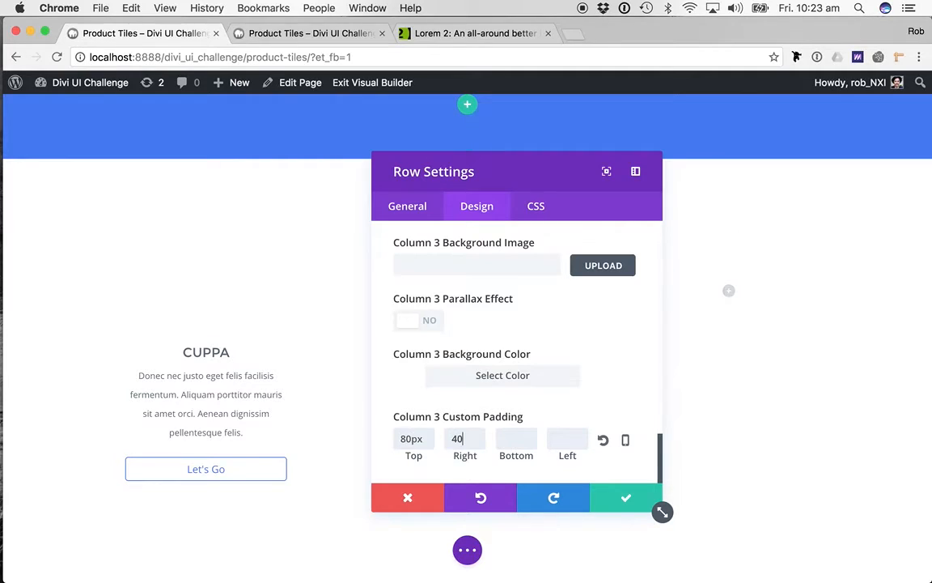
key("Tab")
type("80")
key("Tab")
type("4")
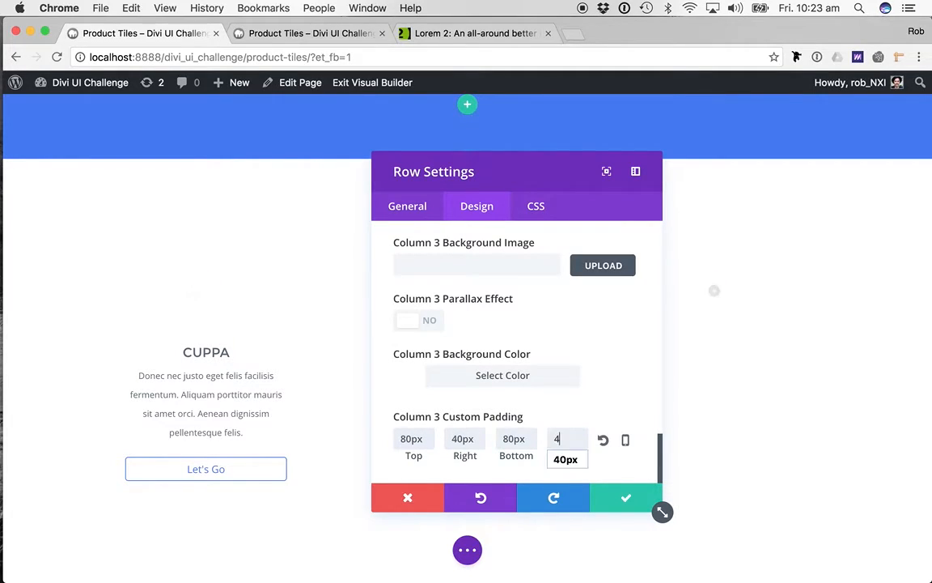
type("0")
key("Tab")
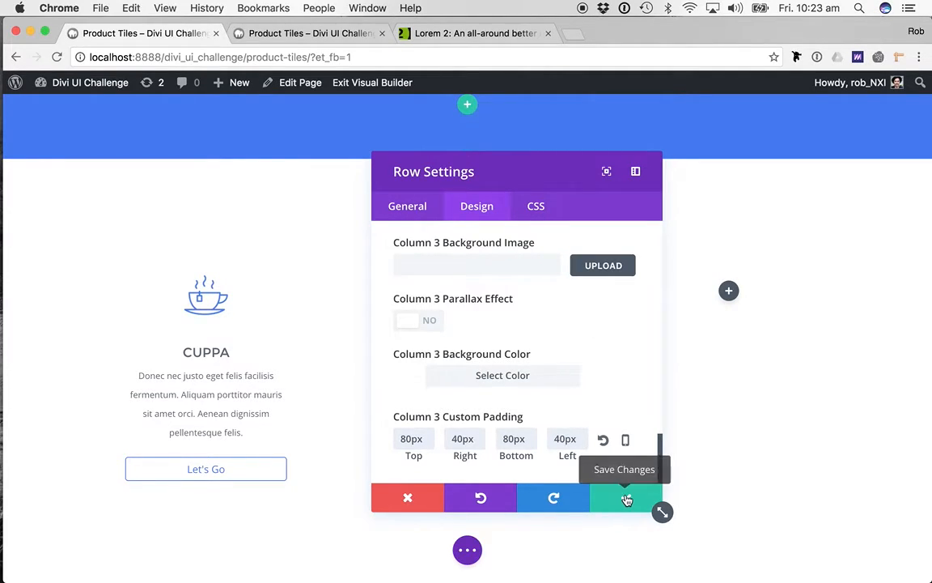
- Bring up the row's custom CSS settings and open the CSSmatic box shadow generator in a new browser tab
scroll(480, 335, "up", 1)
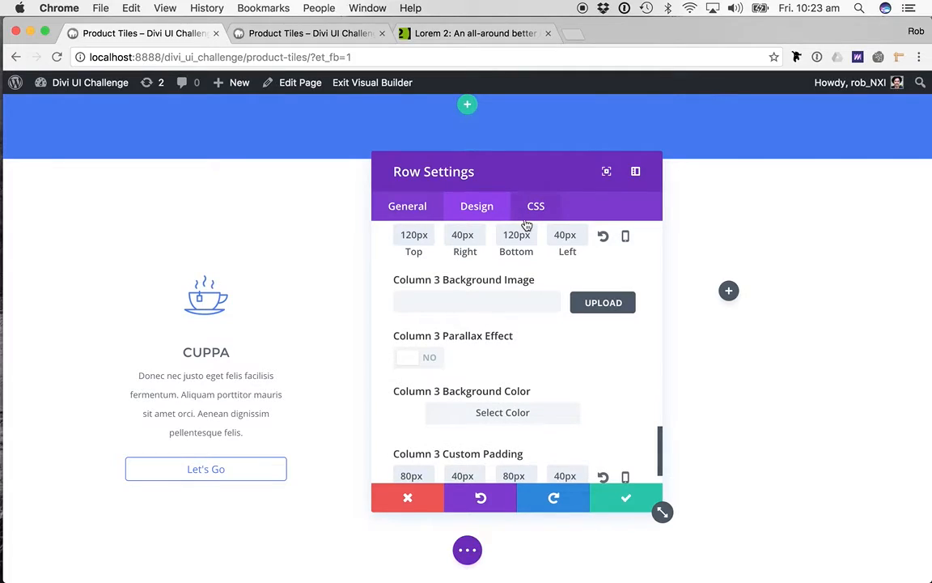
left_click(532, 212)
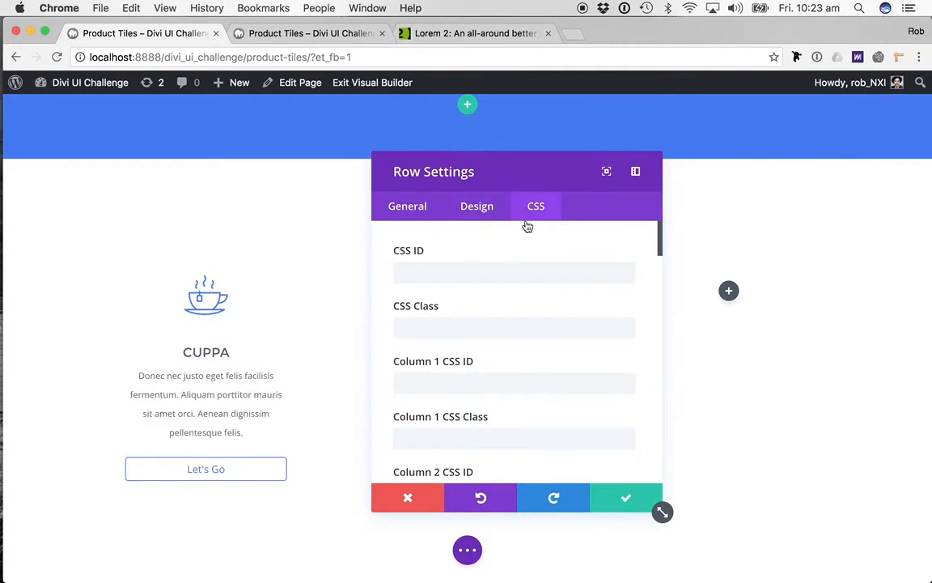
left_click(570, 36)
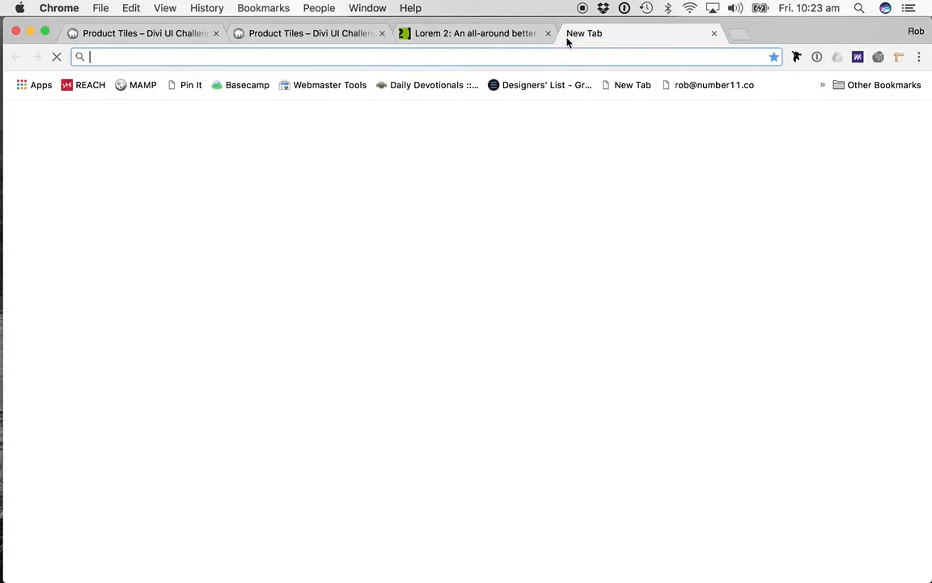
type("box")
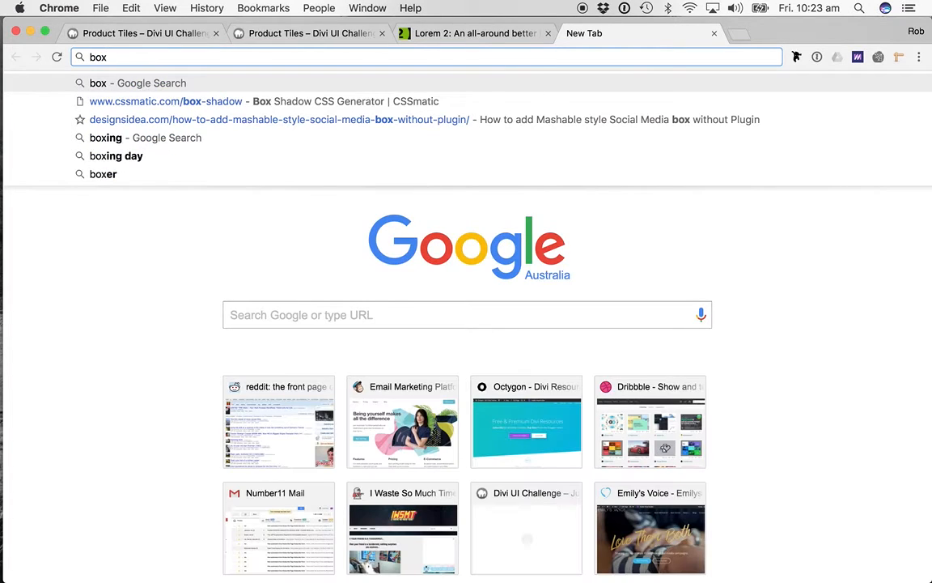
key("Down")
key("Return")
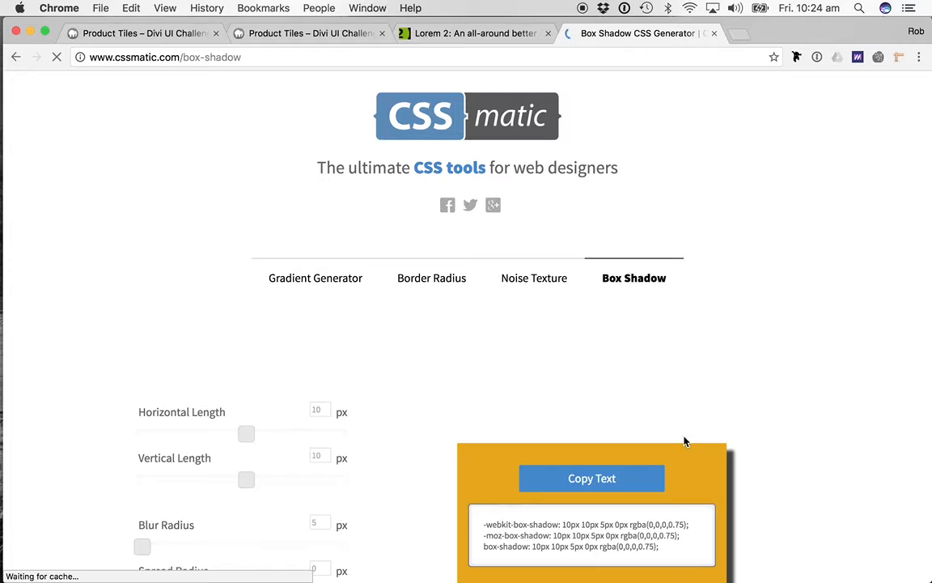
- In the box shadow generator, set the horizontal length to 0 px, vertical length to 50 px and blur radius to 100 px
scroll(407, 417, "down", 2)
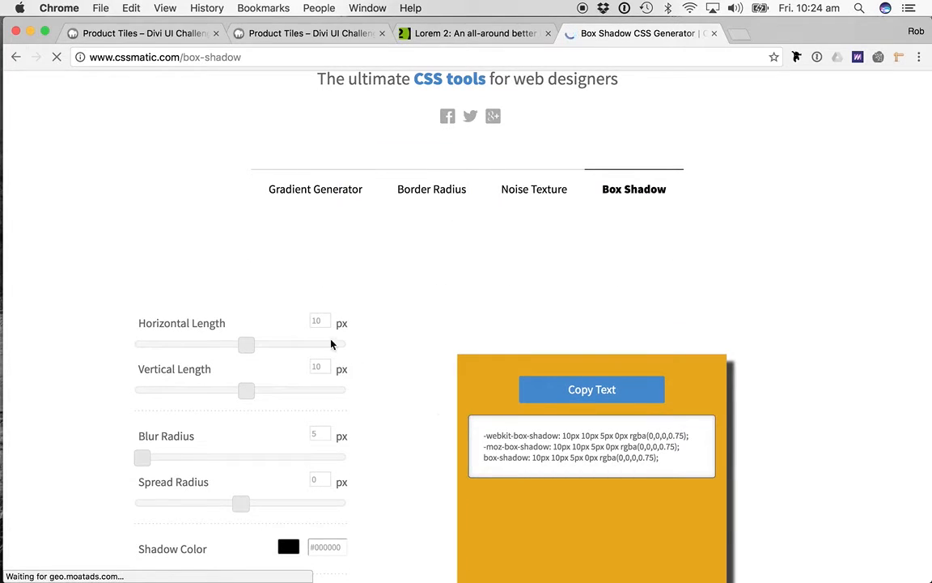
double_click(317, 321)
type("0")
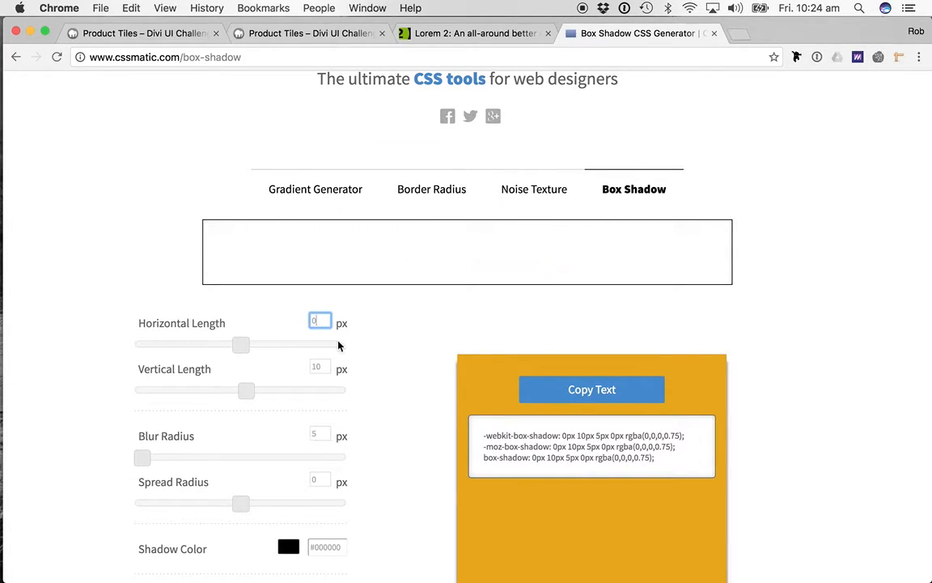
scroll(375, 422, "down", 2)
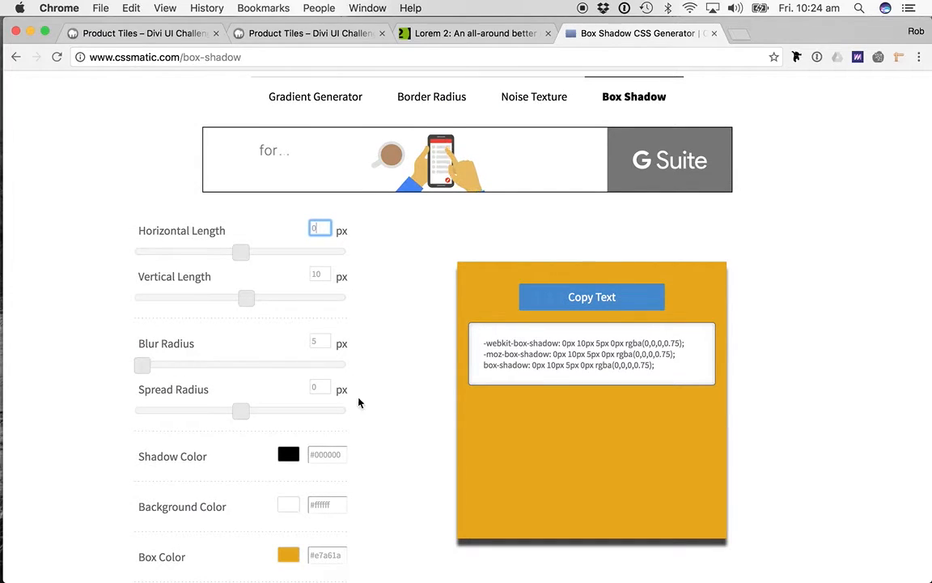
double_click(317, 276)
type("50")
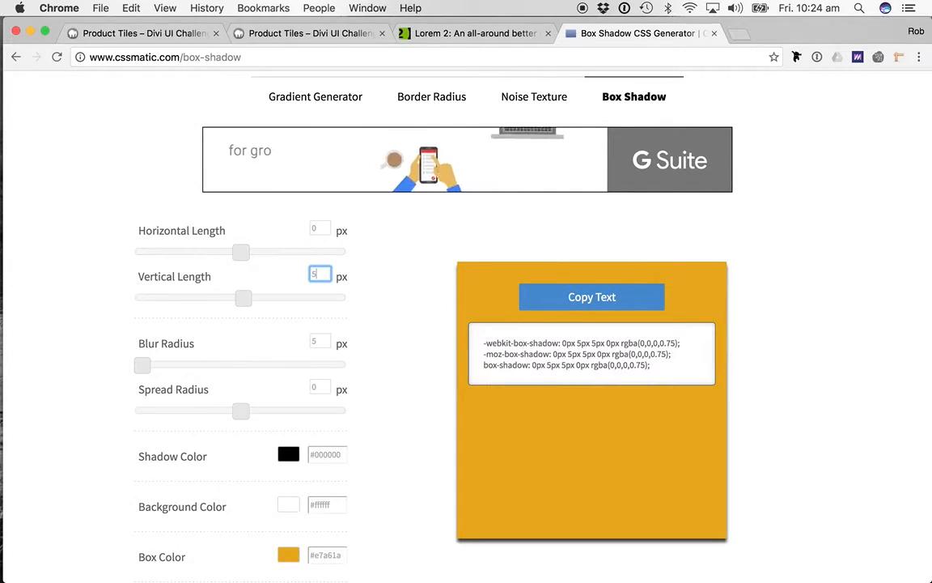
double_click(324, 344)
type("100")
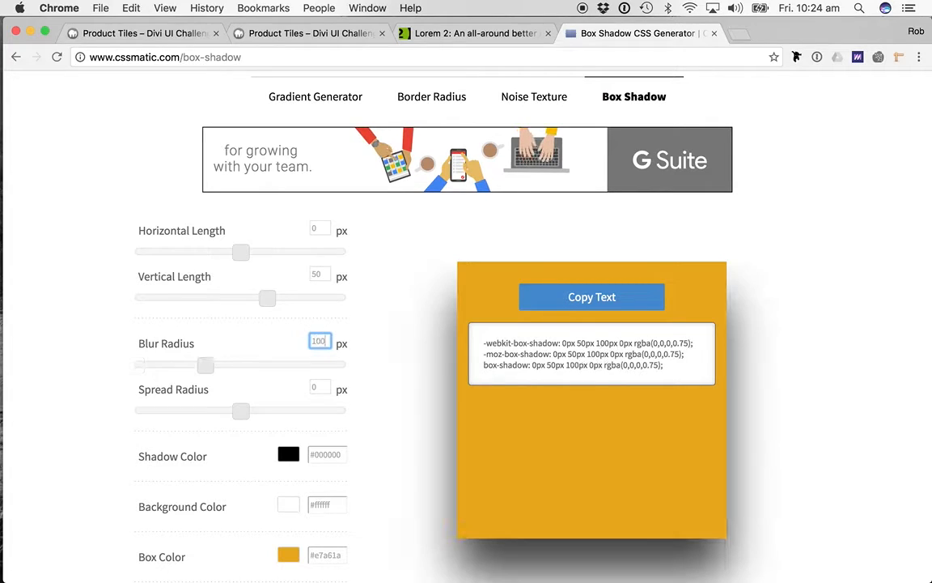
key("Tab")
scroll(344, 378, "down", 4)
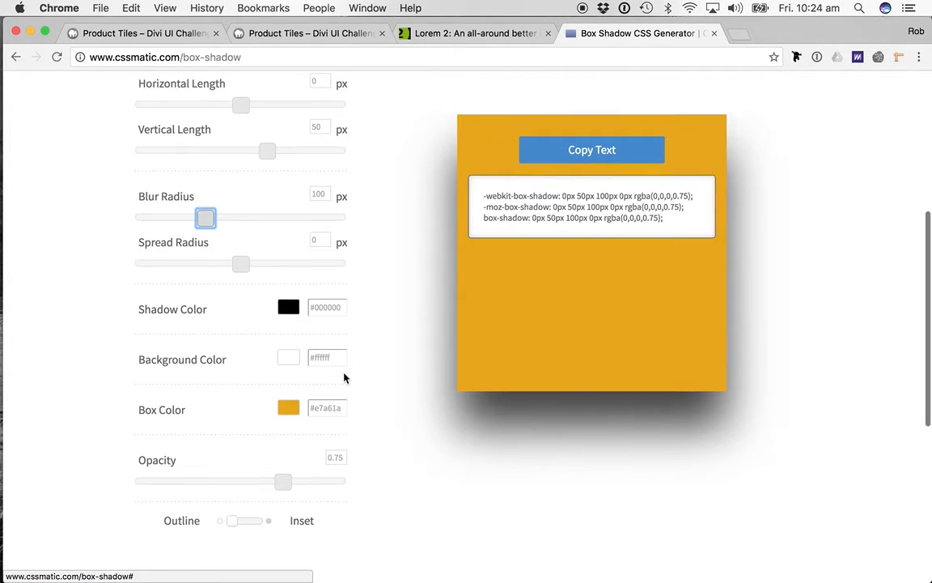
- Copy the blue hex code 4479f1 from the TextEdit note and set it as the generator's shadow color
key("super+Tab")
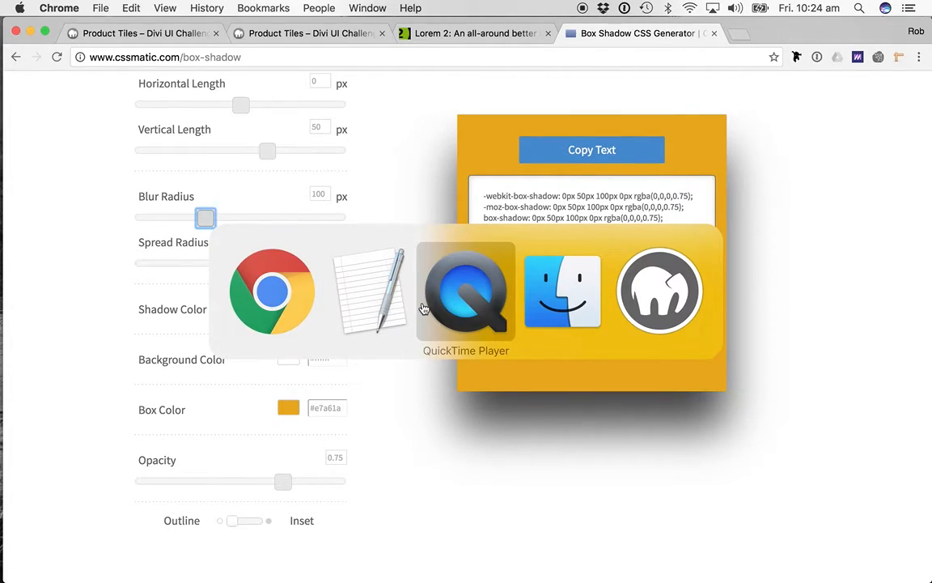
left_click(351, 259)
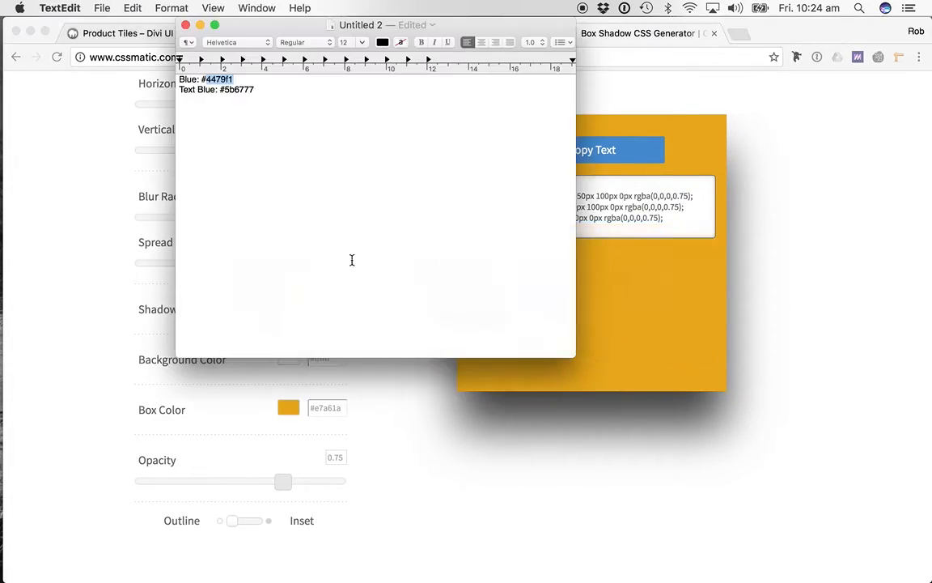
double_click(237, 92)
double_click(221, 82)
key("super+c")
left_click(427, 417)
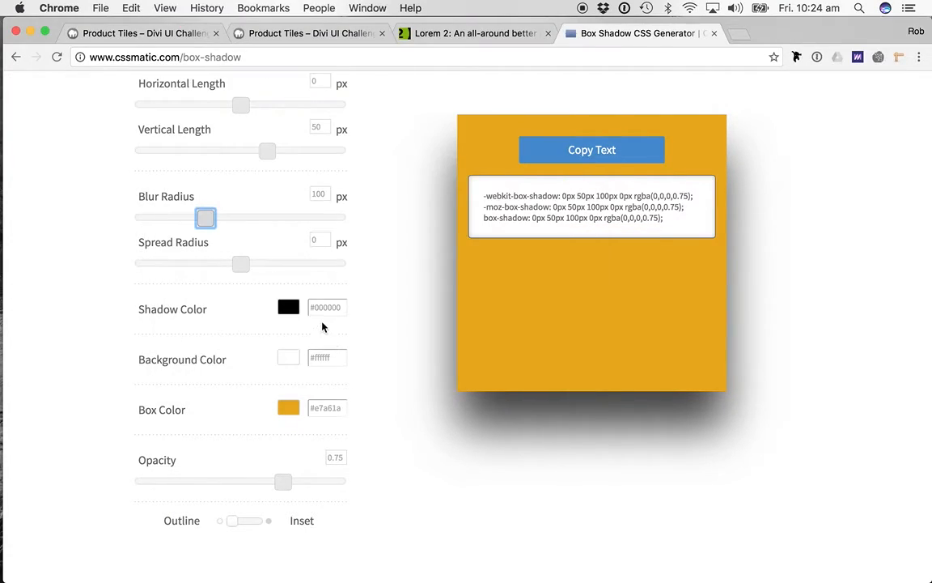
double_click(326, 309)
key("super+v")
scroll(364, 423, "down", 2)
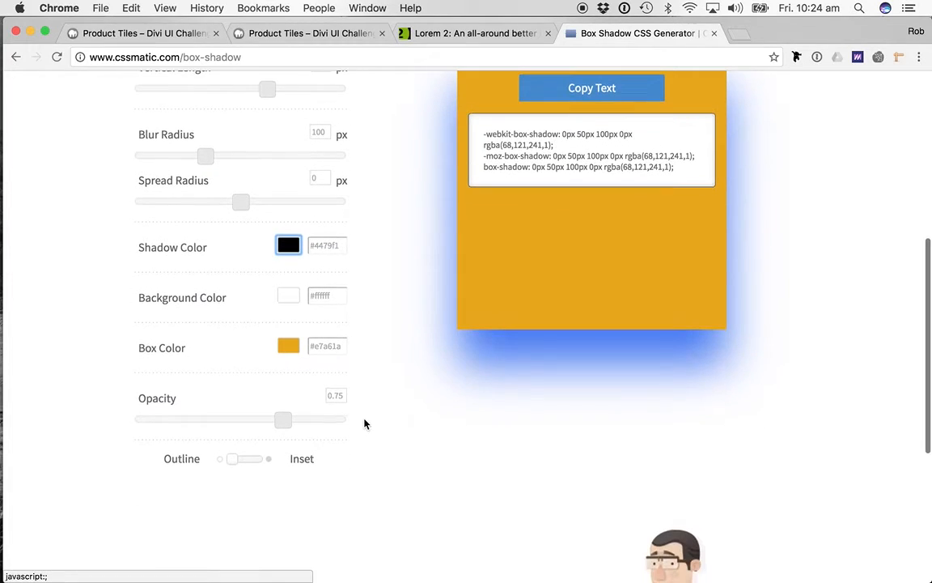
- Set the shadow opacity to 0.2 and copy the generated box-shadow CSS
left_click(343, 395)
key("BackSpace")
type("2")
scroll(494, 484, "up", 2)
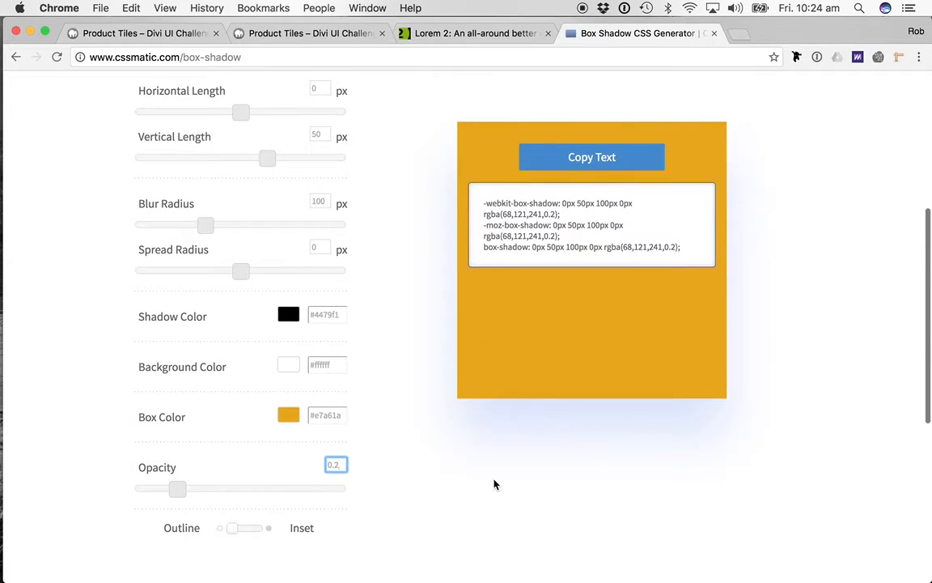
left_click(608, 156)
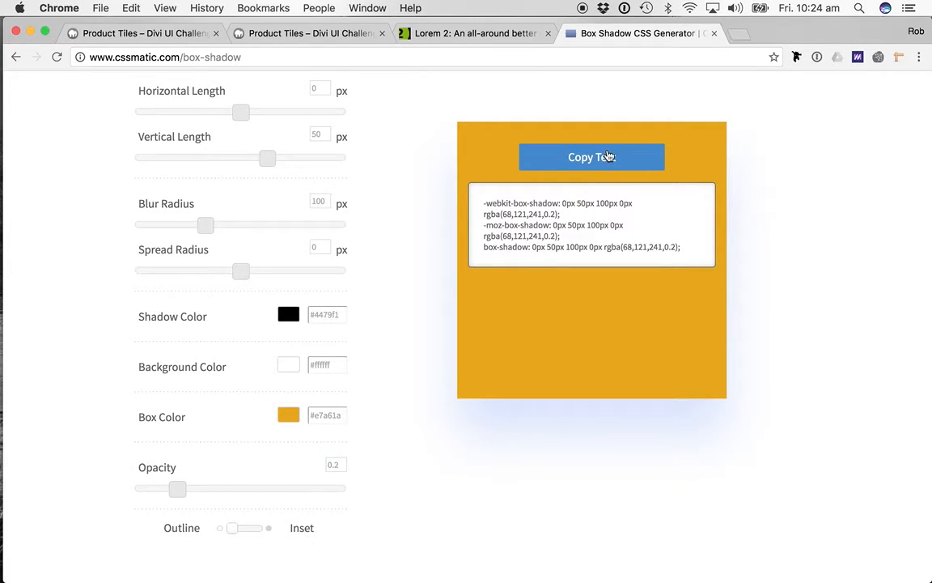
- Back in the Divi page's row settings, paste the box-shadow CSS into the Column 1 Main Element custom CSS
left_click(265, 38)
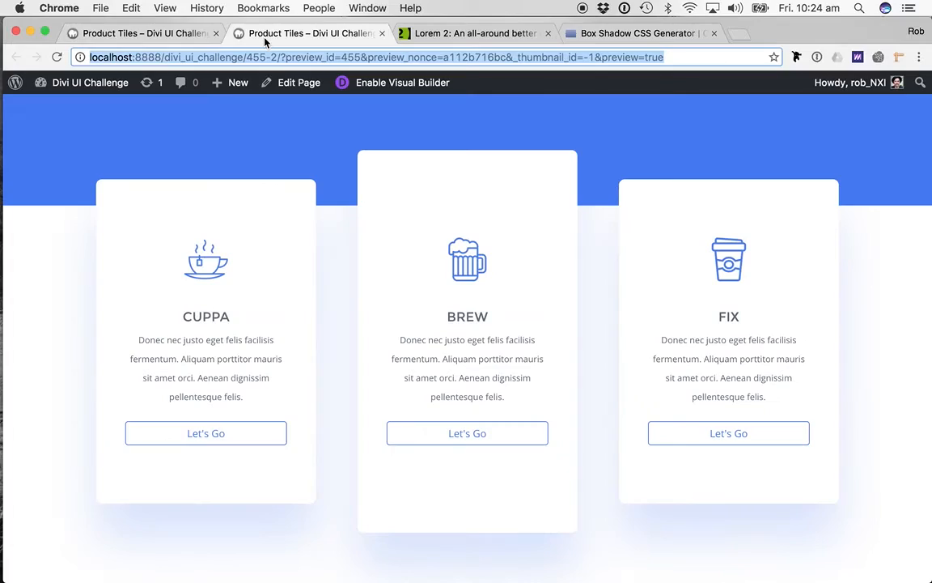
left_click(129, 33)
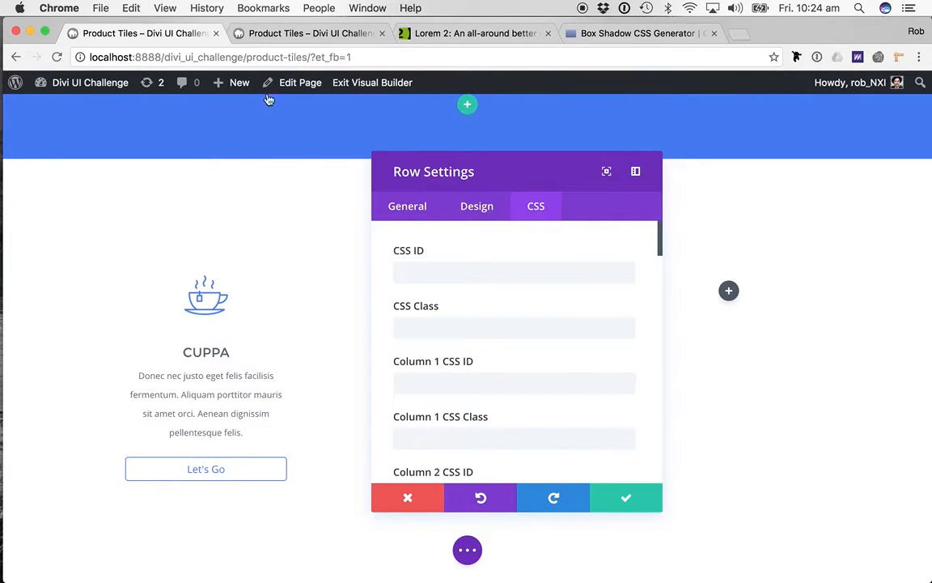
scroll(548, 283, "down", 10)
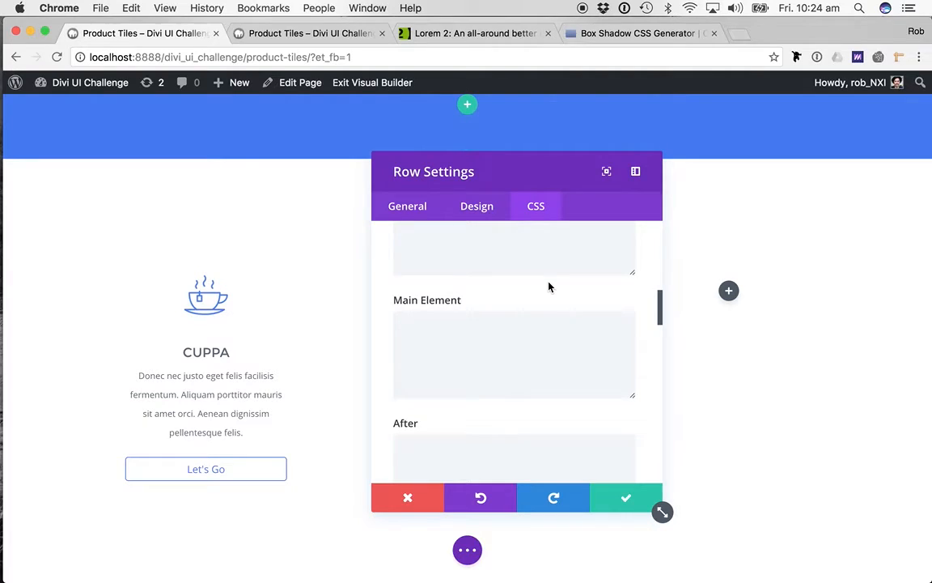
scroll(548, 287, "down", 8)
left_click(495, 393)
key("super+v")
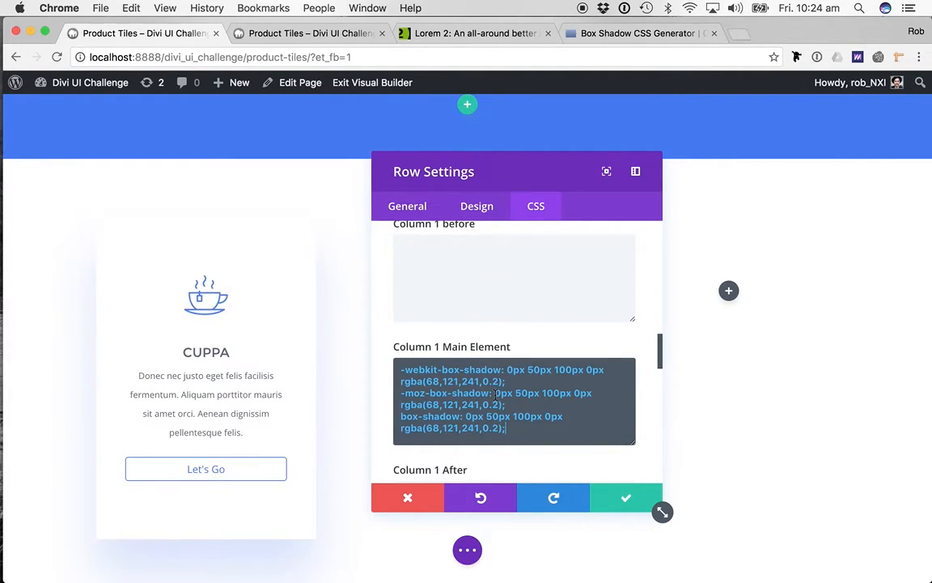
- Paste the same box-shadow CSS into the Column 2 and Column 3 Main Element custom CSS
scroll(496, 393, "down", 5)
left_click(488, 462)
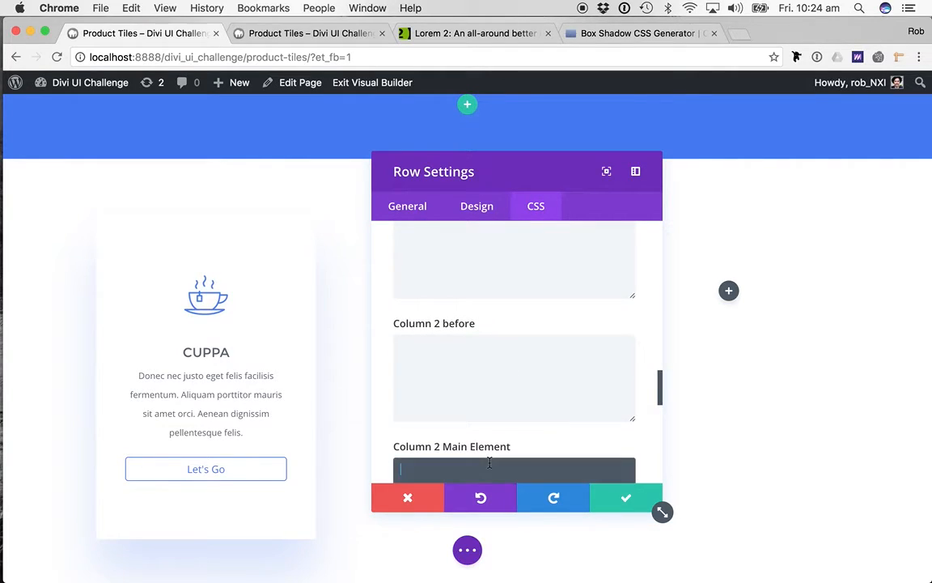
key("super+v")
scroll(494, 437, "down", 10)
left_click(573, 398)
key("super+v")
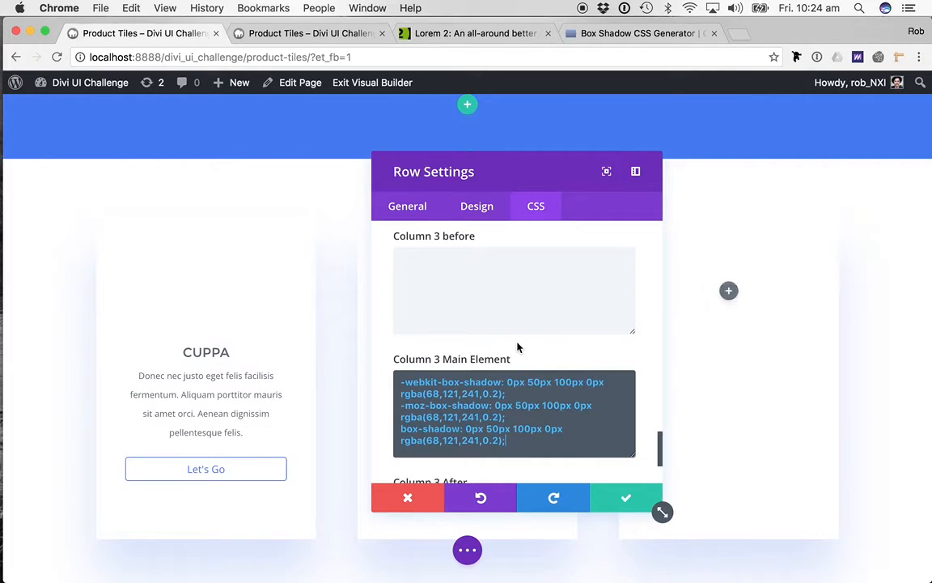
- Add the line "border-radius: 8px;" above the box-shadow rules in the Column 1 Main Element CSS
scroll(518, 347, "up", 5)
scroll(515, 338, "up", 4)
scroll(546, 301, "up", 5)
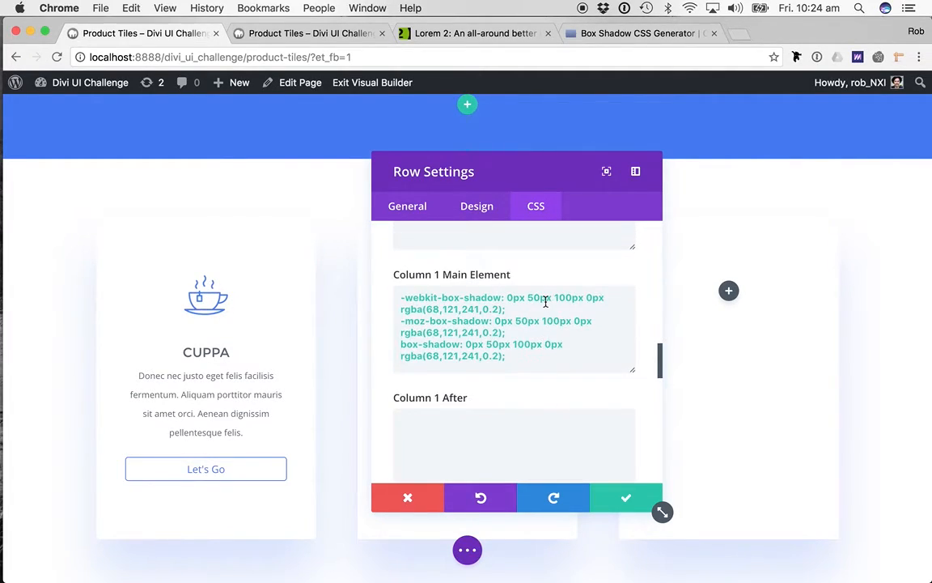
scroll(546, 301, "down", 1)
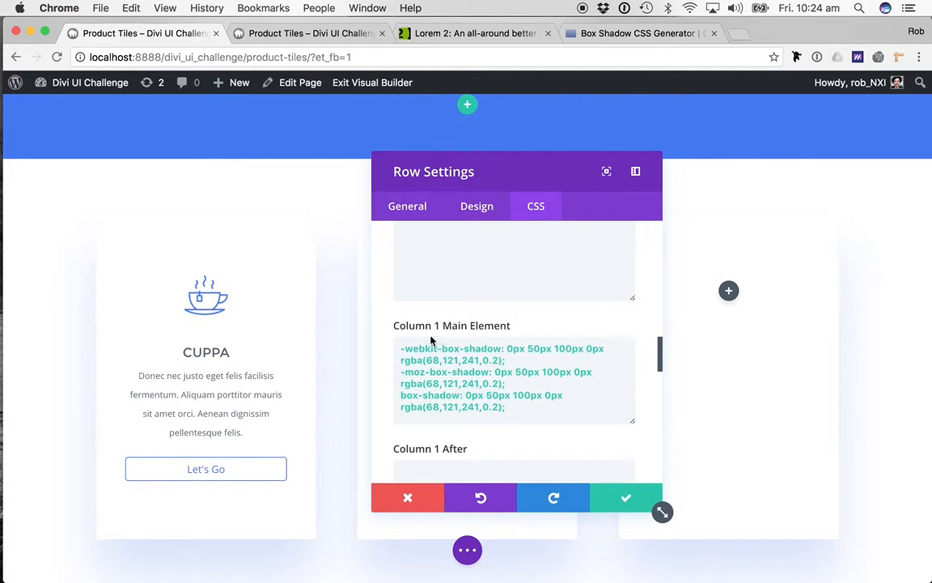
left_click(400, 347)
key("Return")
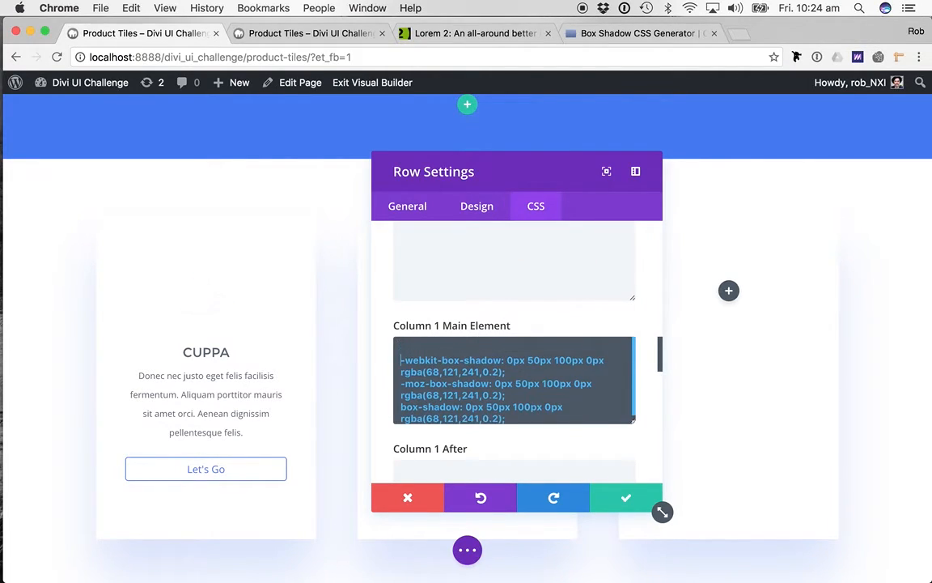
type("bo")
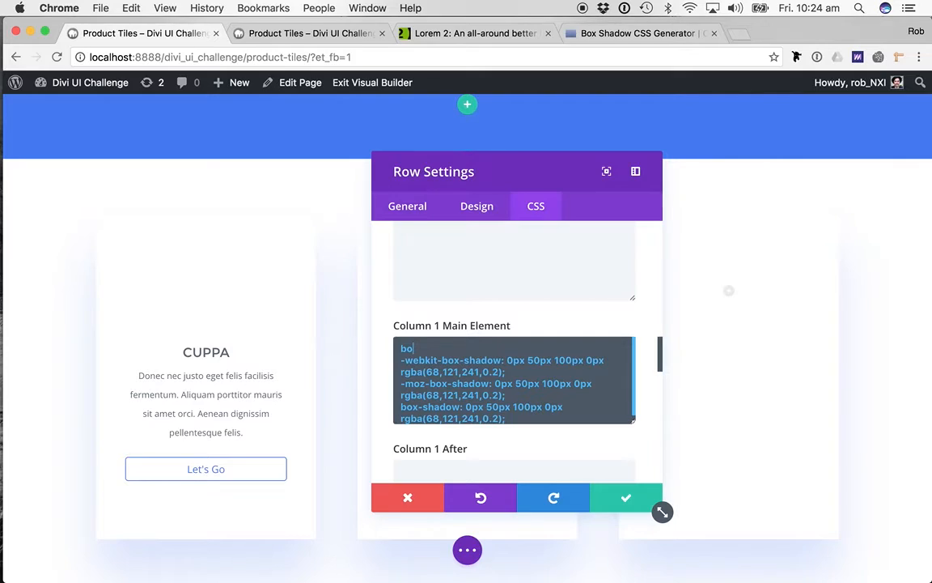
type("rder-radius: 8px;")
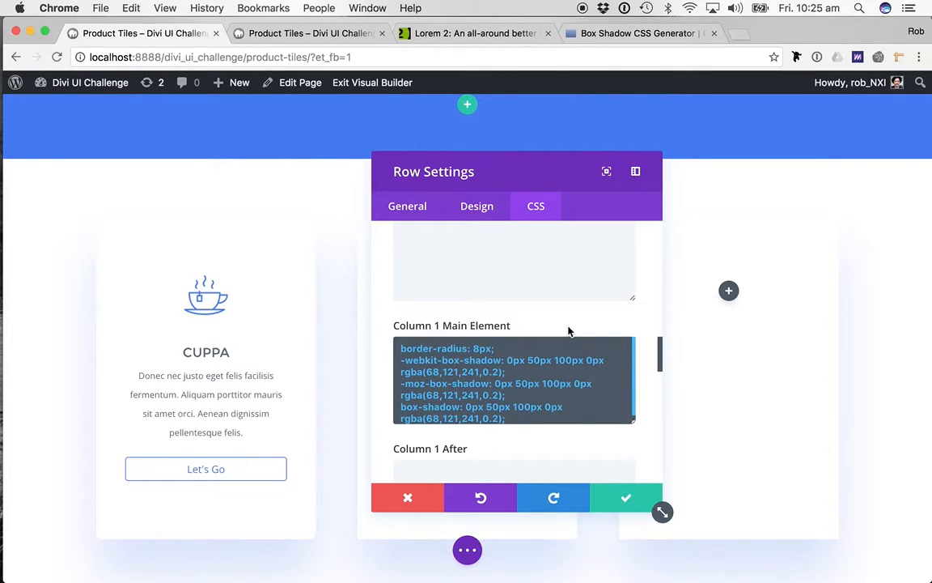
- Check the finished reference page, then add the line "margin-top: 40px;" below the border-radius in the Column 1 Main Element CSS
left_click_drag(500, 165, 630, 143)
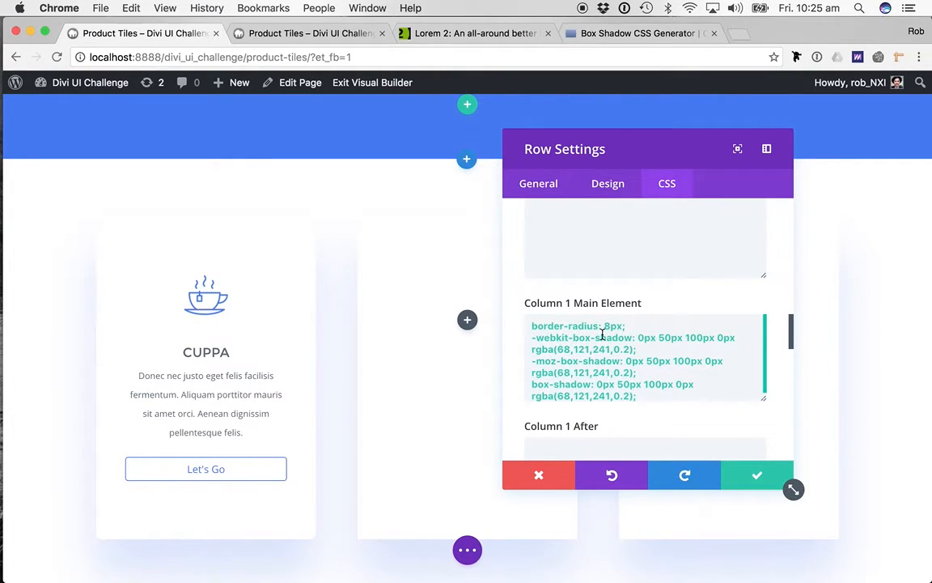
key("super+grave")
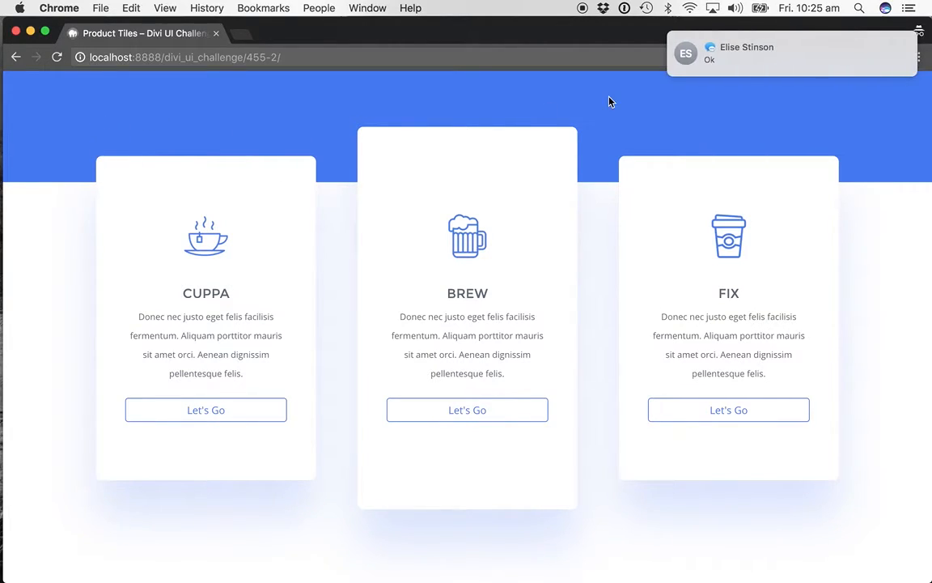
scroll(749, 58, "left", 3)
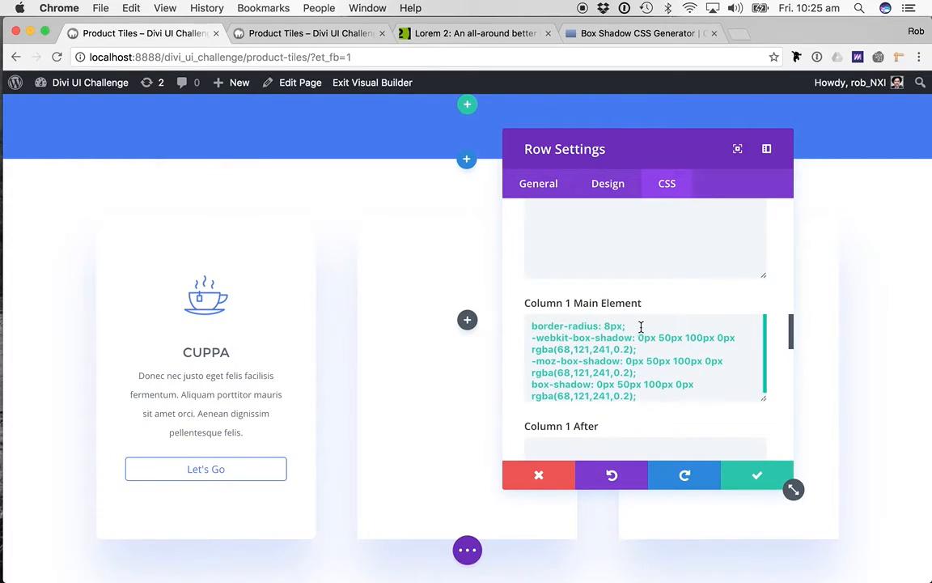
key("super+a")
left_click(637, 326)
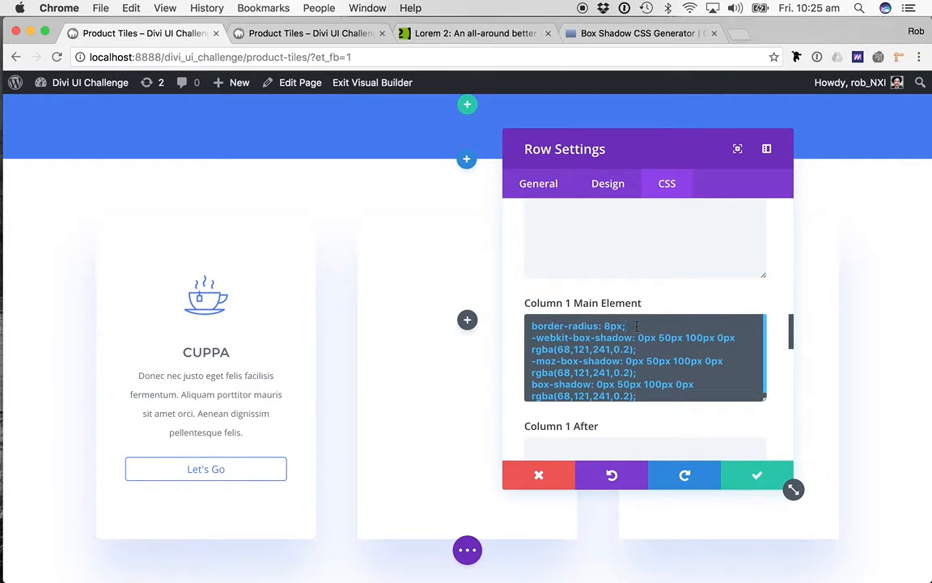
key("Return")
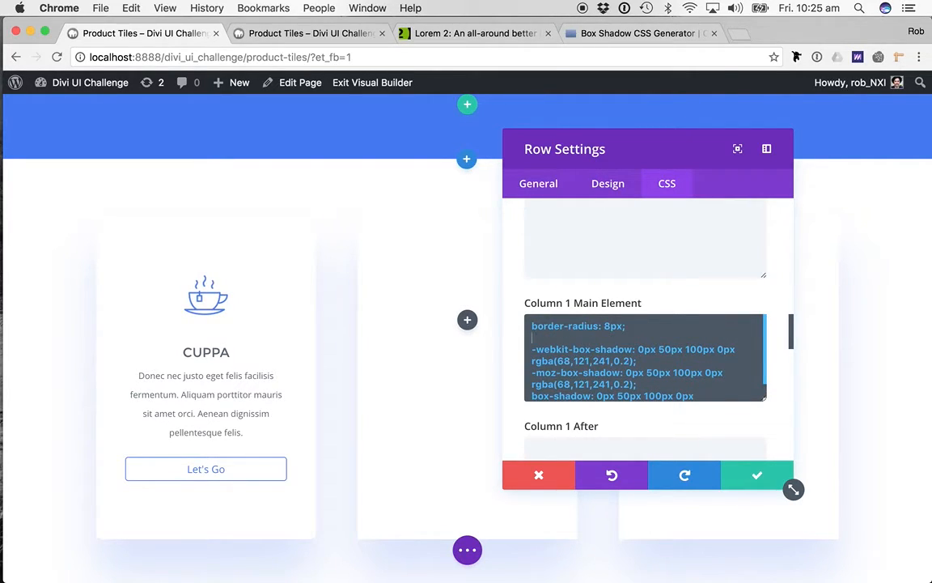
type("margin-top: 40px;")
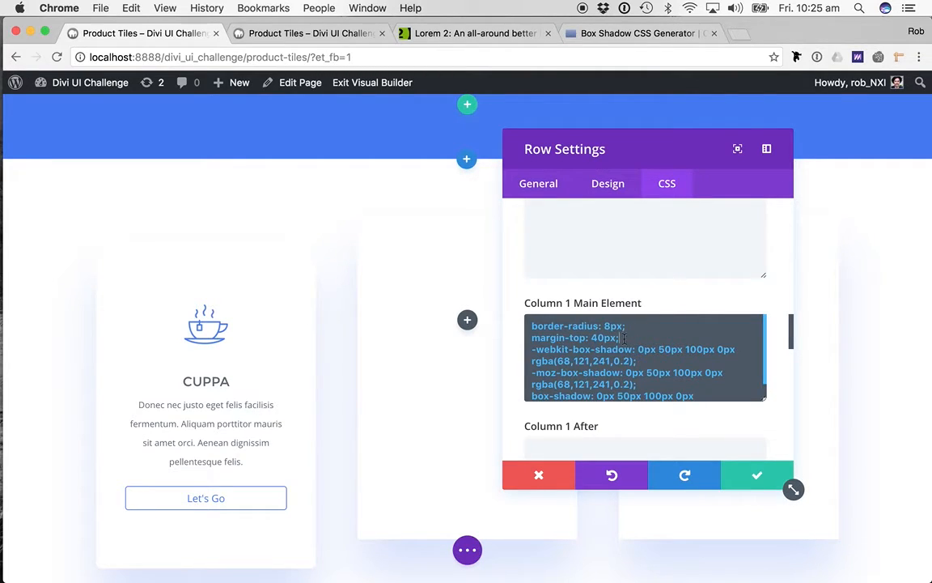
- Copy the border-radius and margin-top lines from Column 1 to the start of the Column 3 Main Element CSS
left_click(530, 326, "shift")
key("super+c")
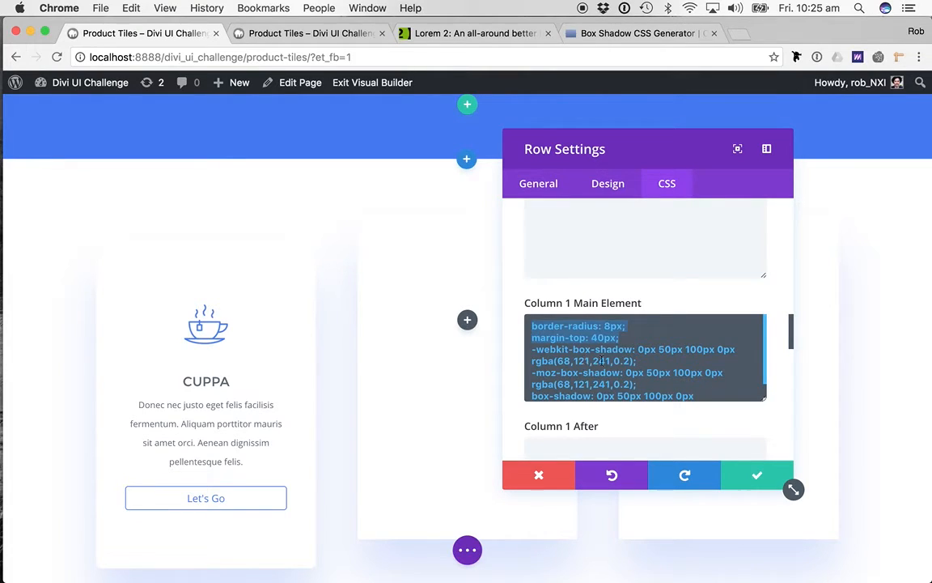
scroll(577, 389, "down", 10)
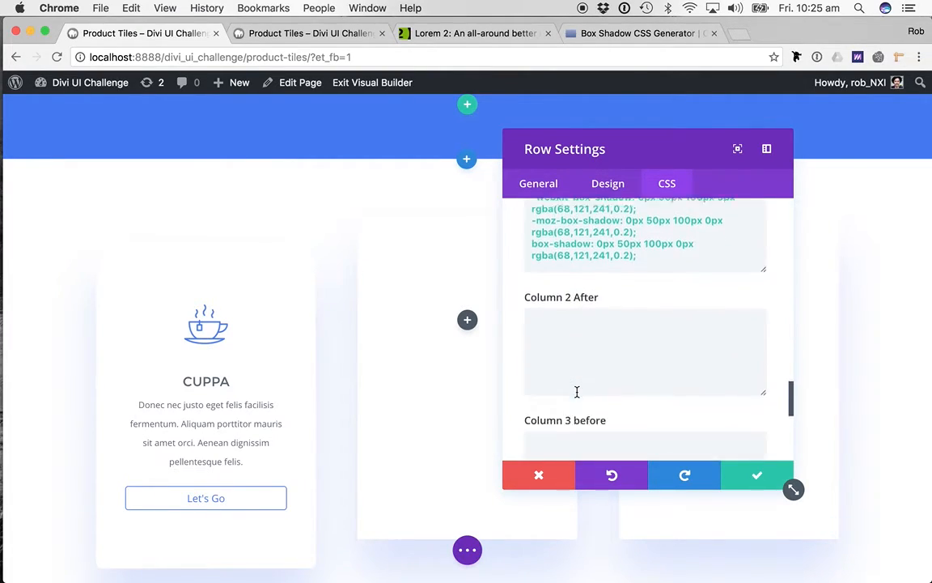
scroll(577, 392, "down", 3)
left_click(529, 321)
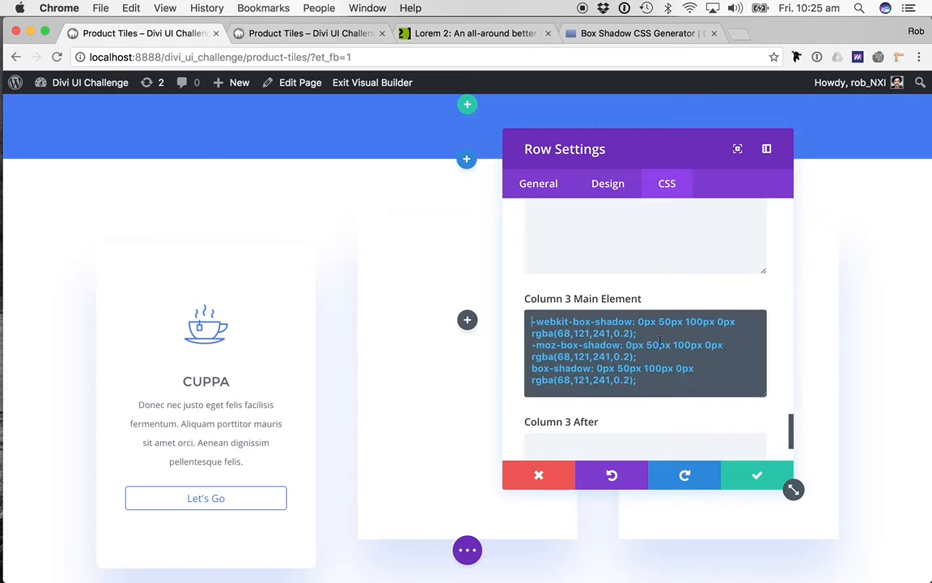
key("ctrl+v")
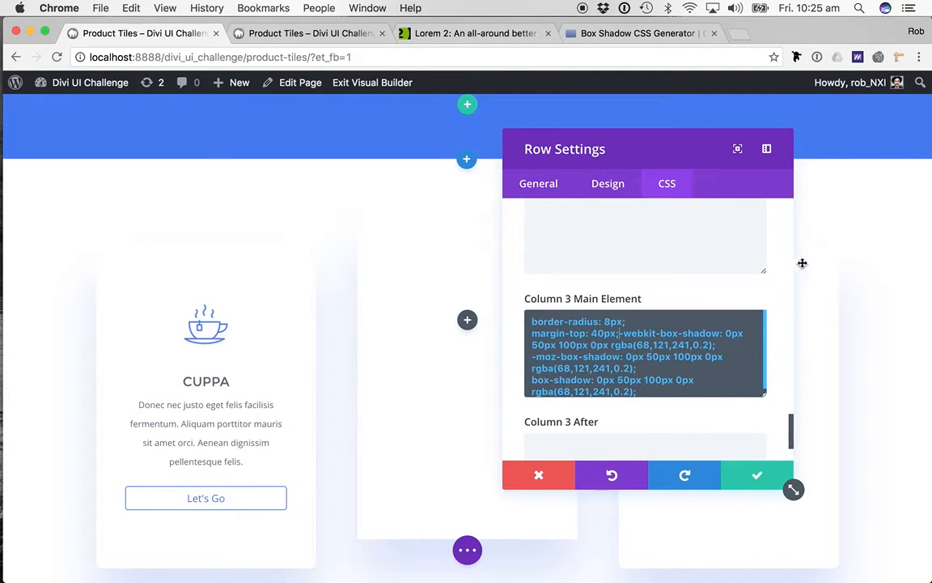
- Add the line "border-radius: 8px;" above the box-shadow rules in the Column 2 Main Element CSS and save the row settings
scroll(584, 352, "up", 8)
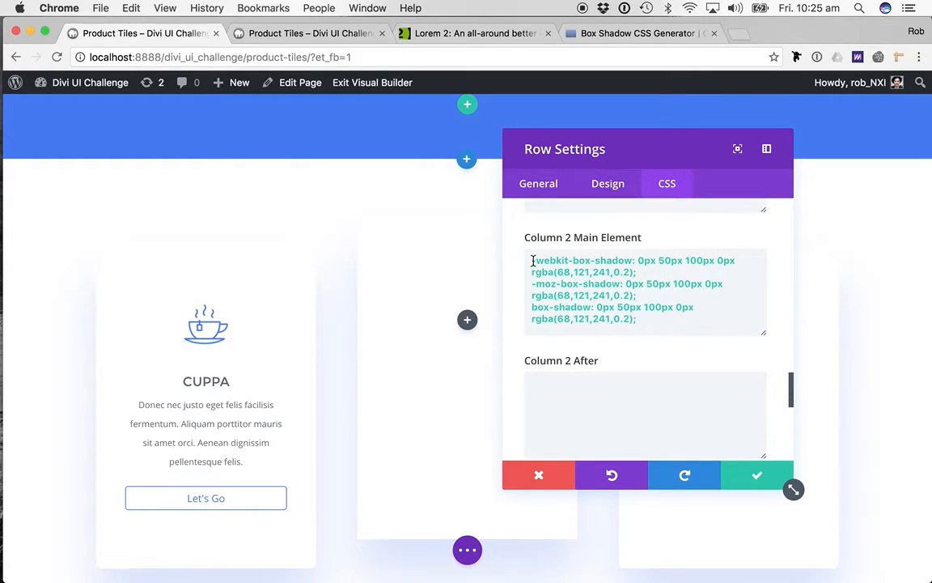
left_click(532, 261)
key("Return")
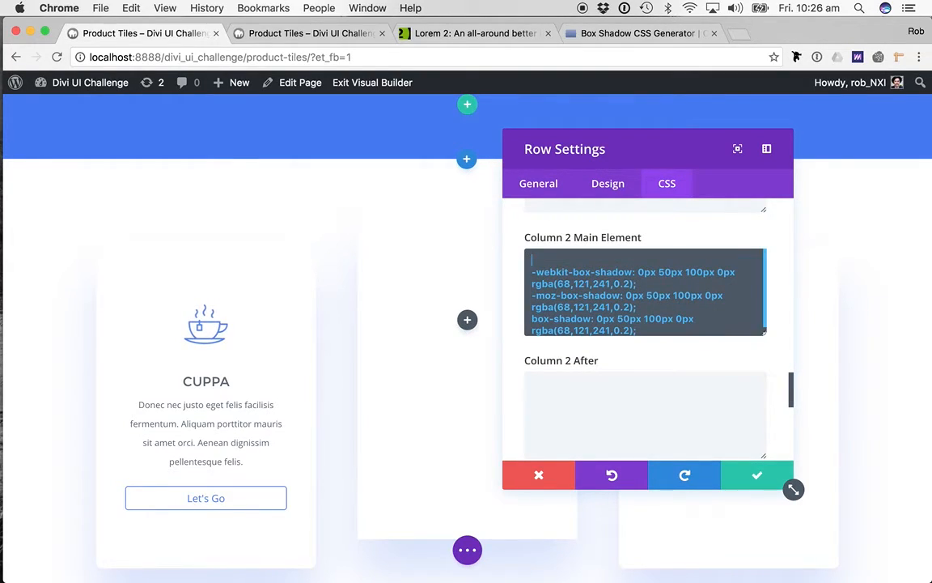
type("border")
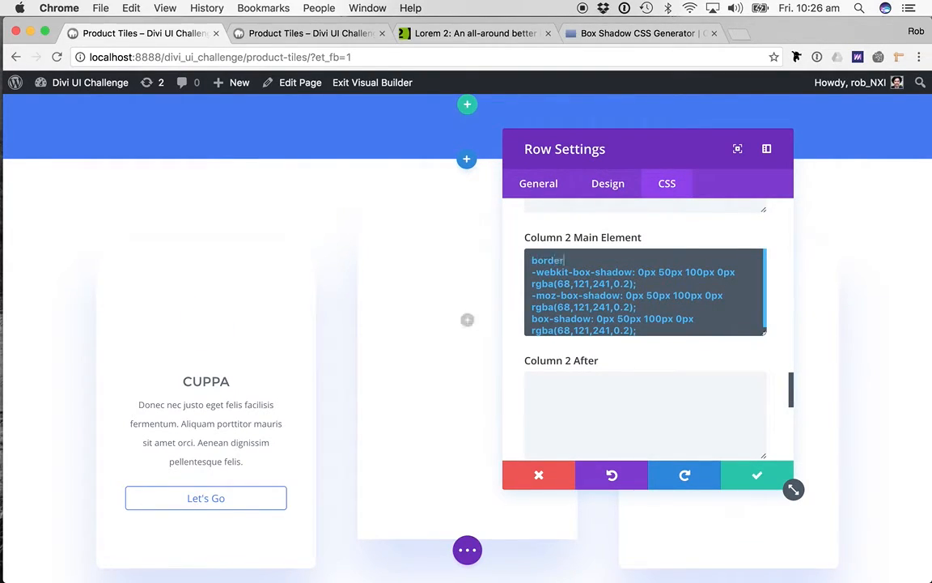
type("-radius: 8px;")
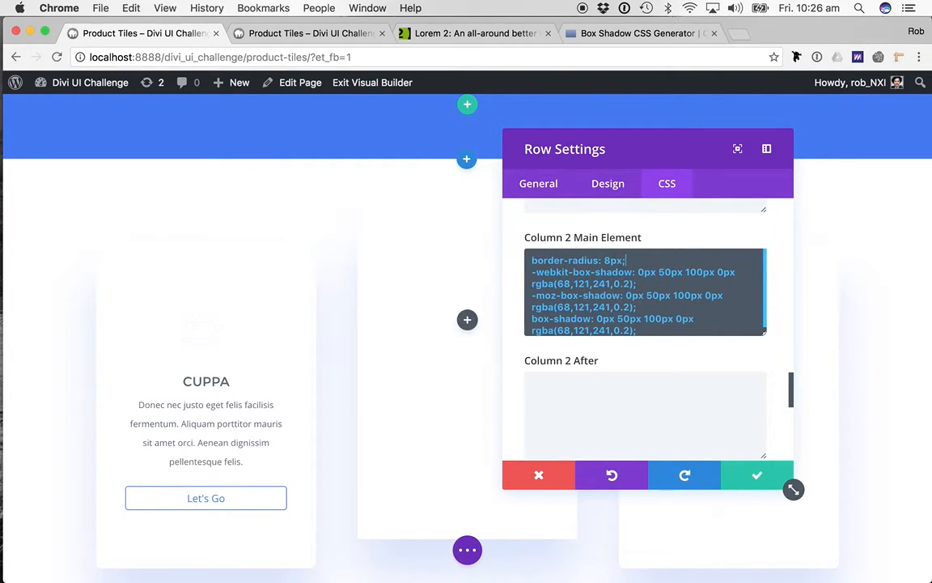
left_click(728, 469)
- Copy the first tile's cup icon, CUPPA text and Let's Go button into the second and third columns
scroll(416, 410, "down", 2)
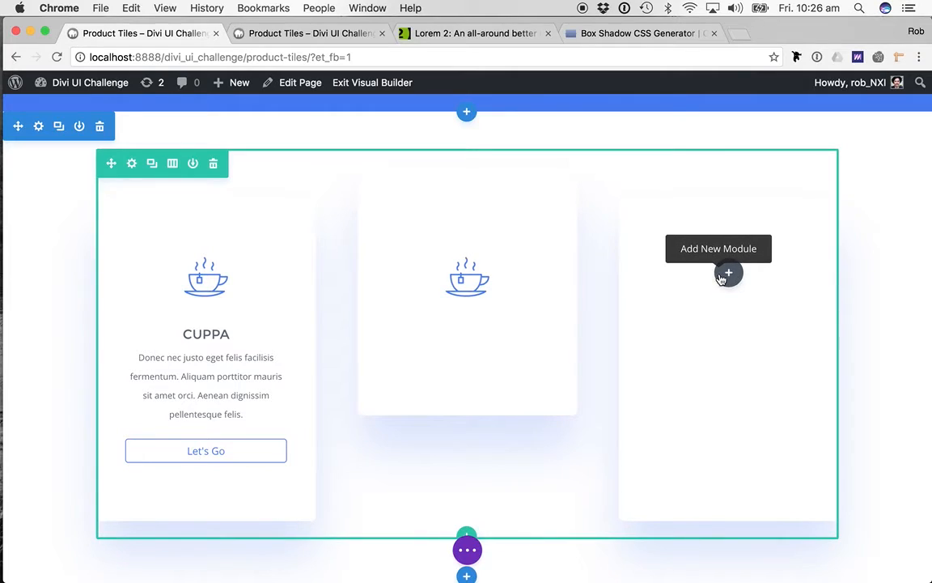
key("super+v")
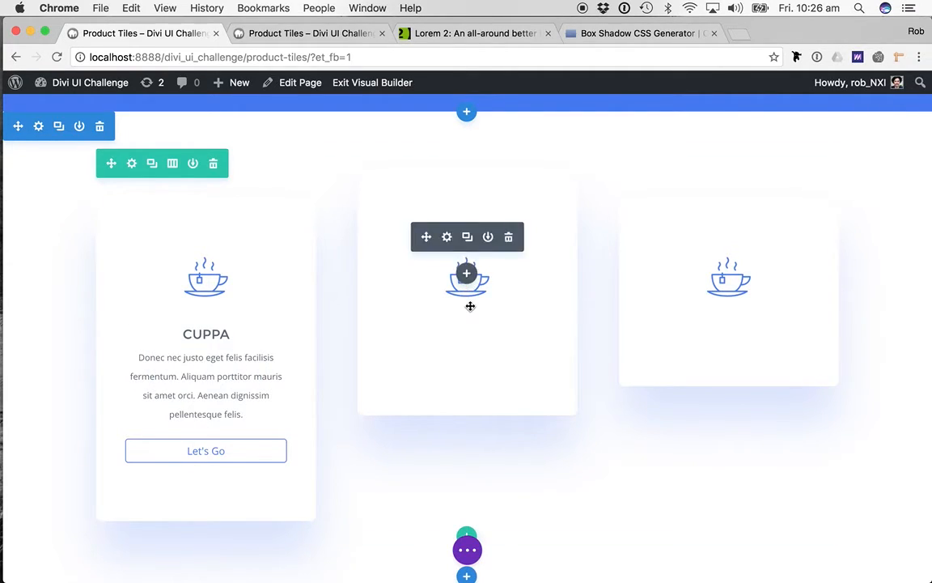
key("super+v")
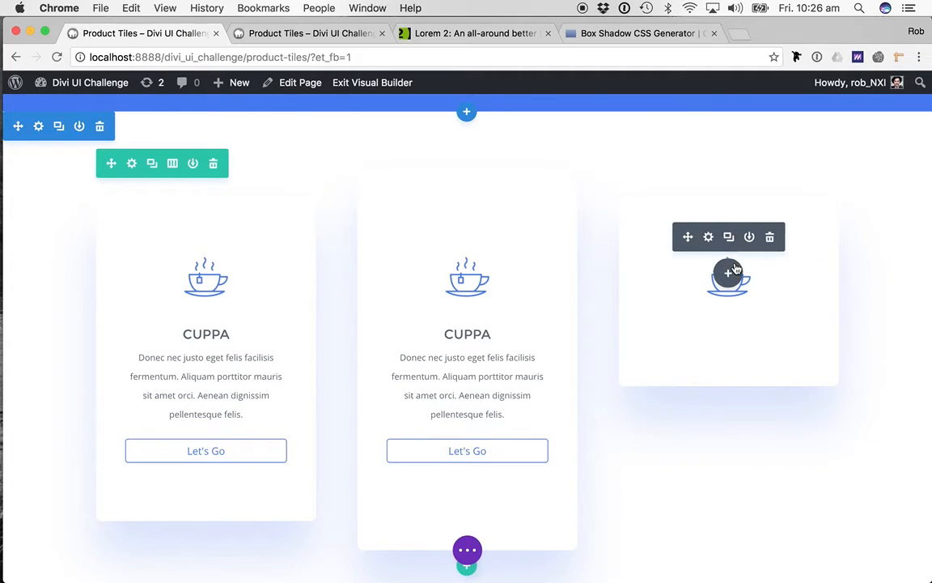
key("super+v")
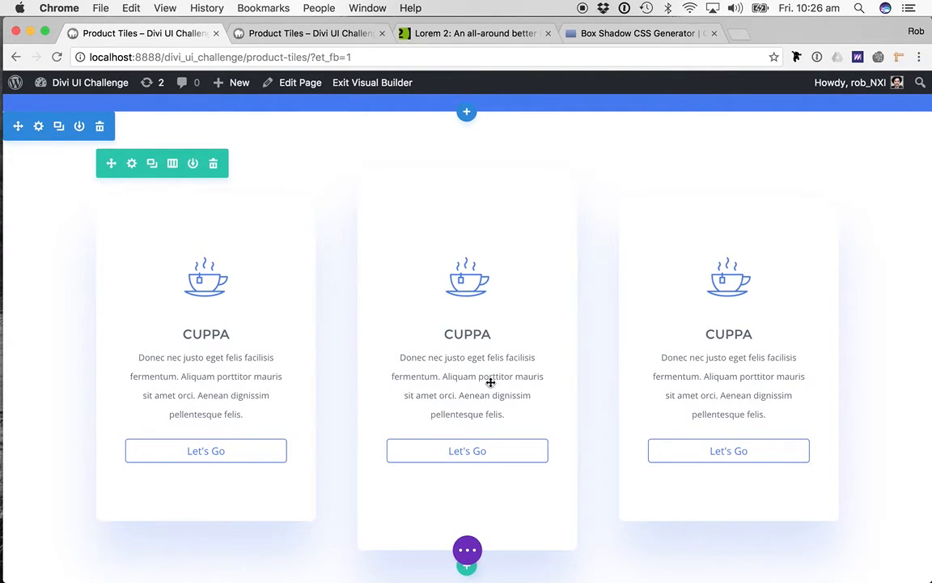
- Replace the middle tile's cup icon with the beer mug image from the media library and save the image settings
left_click(450, 237)
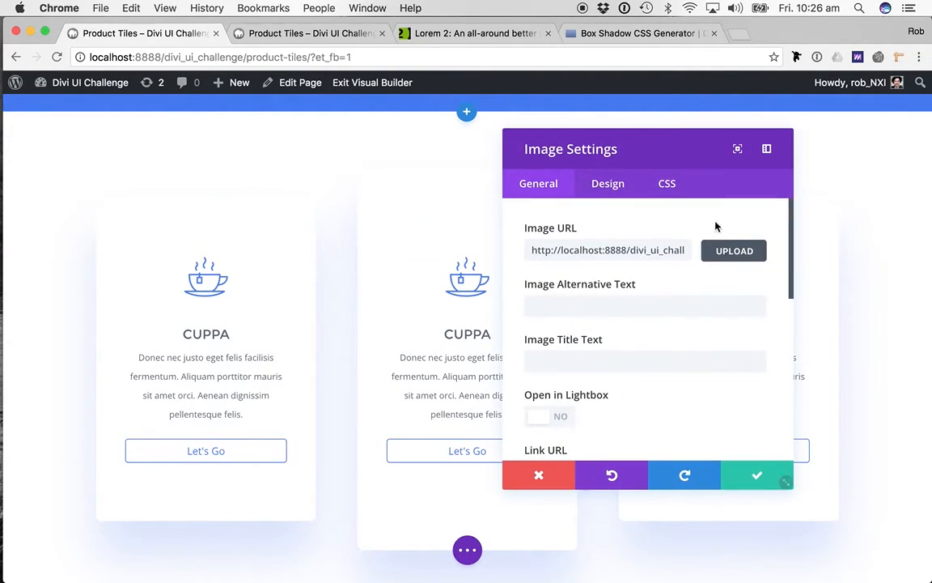
left_click(703, 250)
left_click(269, 239)
left_click(820, 541)
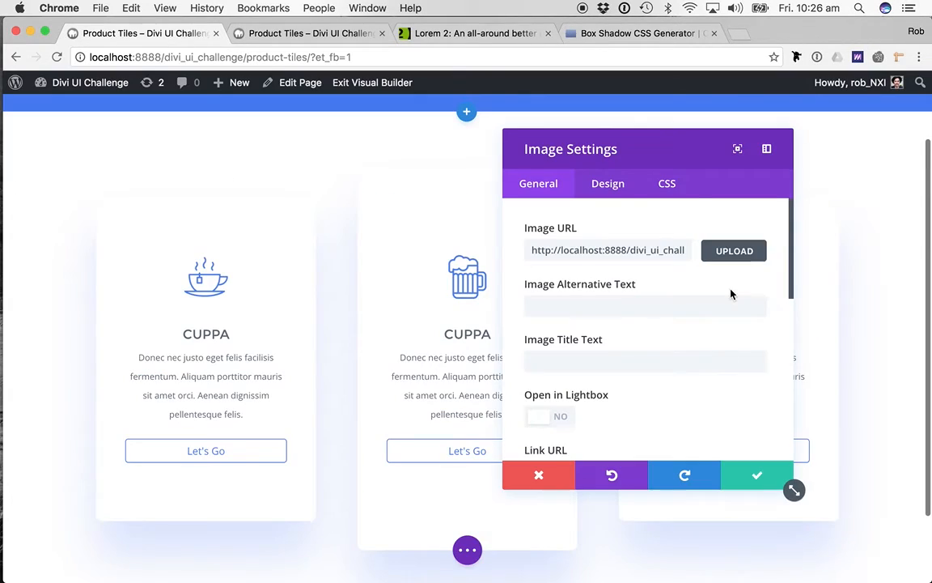
left_click(754, 474)
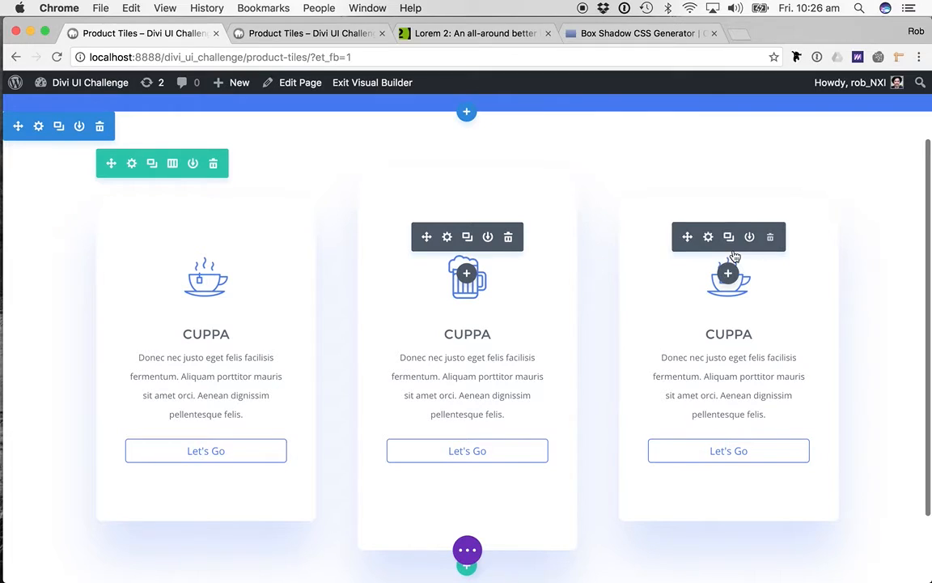
- Replace the third tile's cup icon with Coffee.png from the media library and save the image settings
left_click(708, 237)
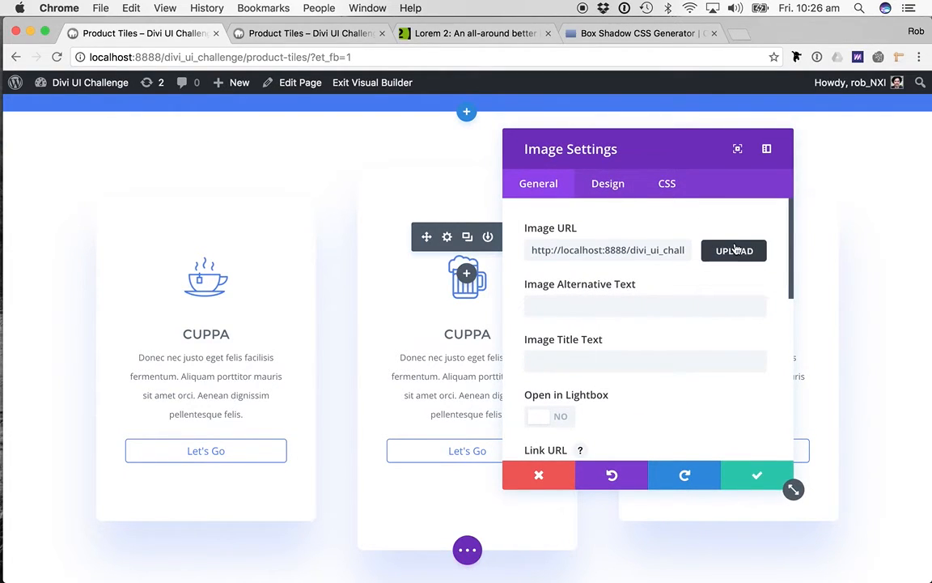
left_click(733, 250)
left_click(187, 230)
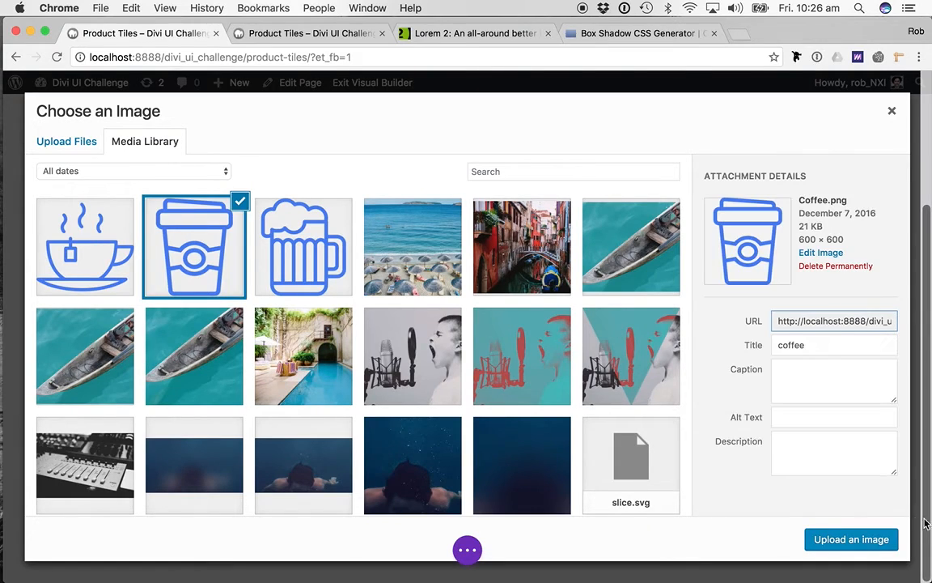
left_click(843, 534)
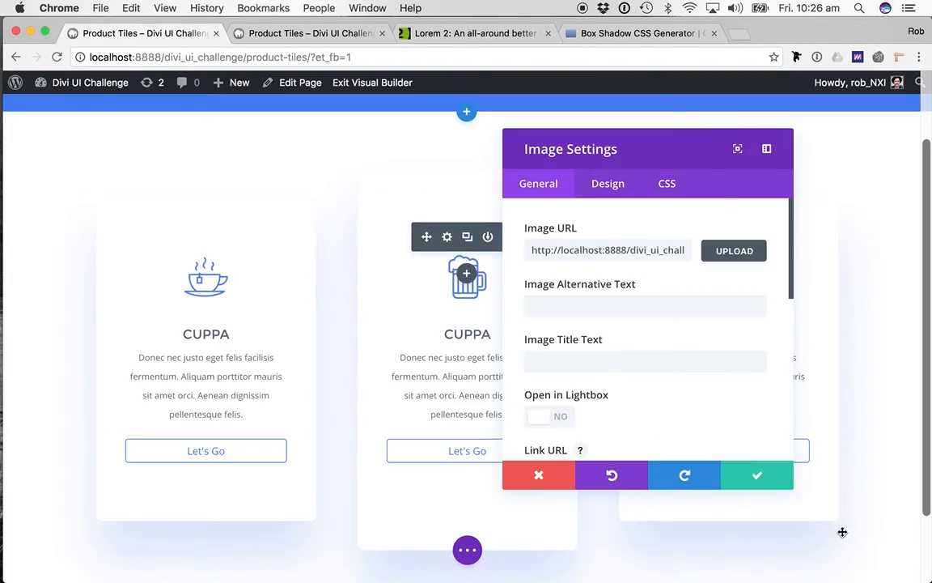
left_click(761, 476)
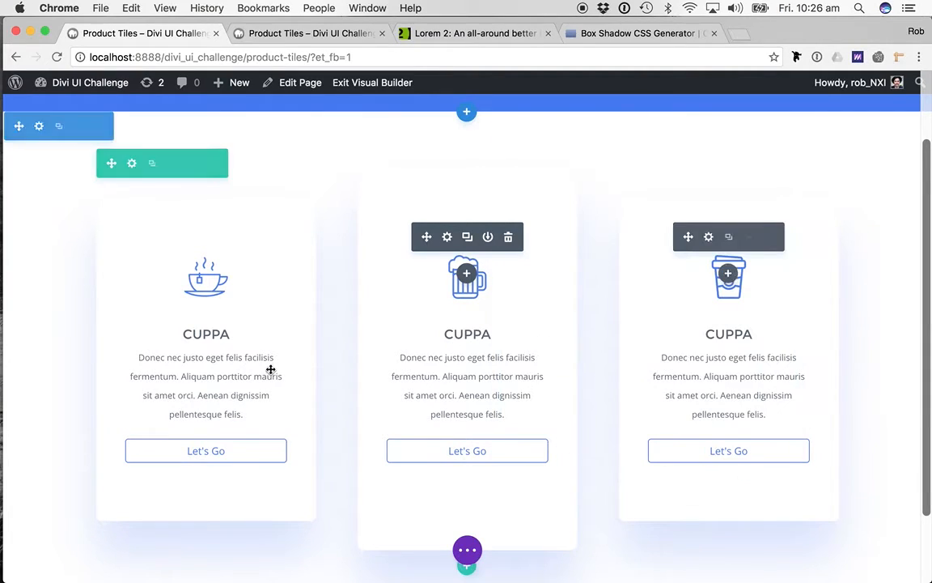
- Change the middle tile's heading to BREW and the third tile's heading to FIX
double_click(476, 334)
type("BREW")
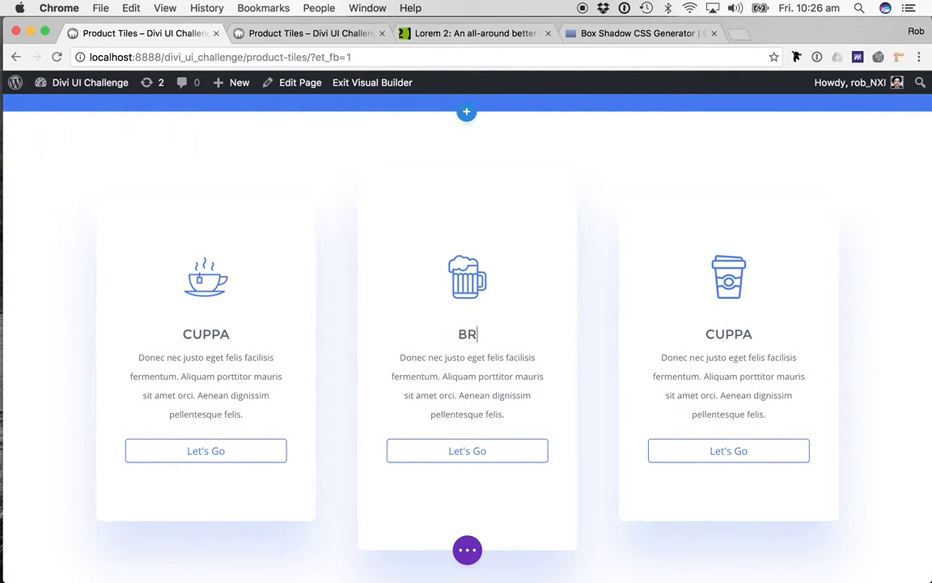
double_click(728, 333)
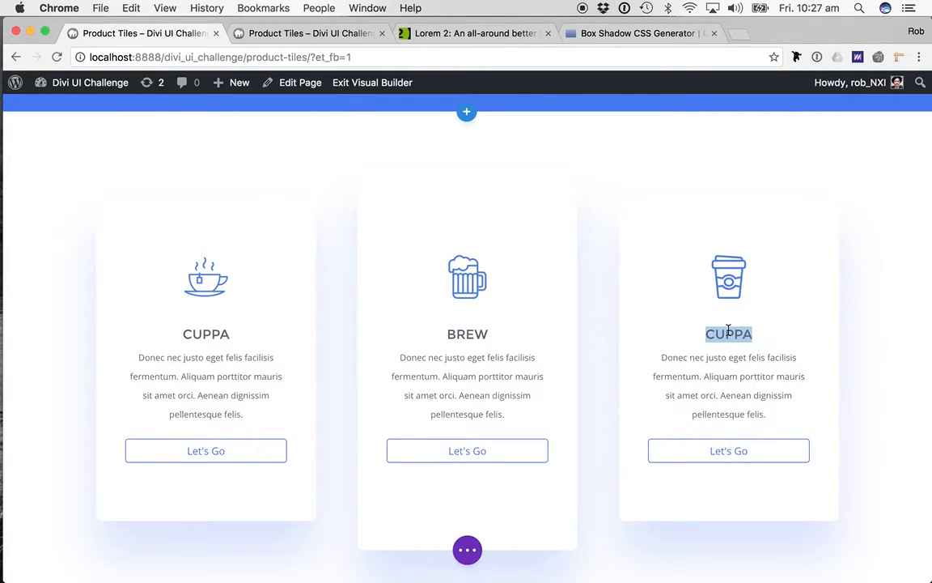
type("FIX")
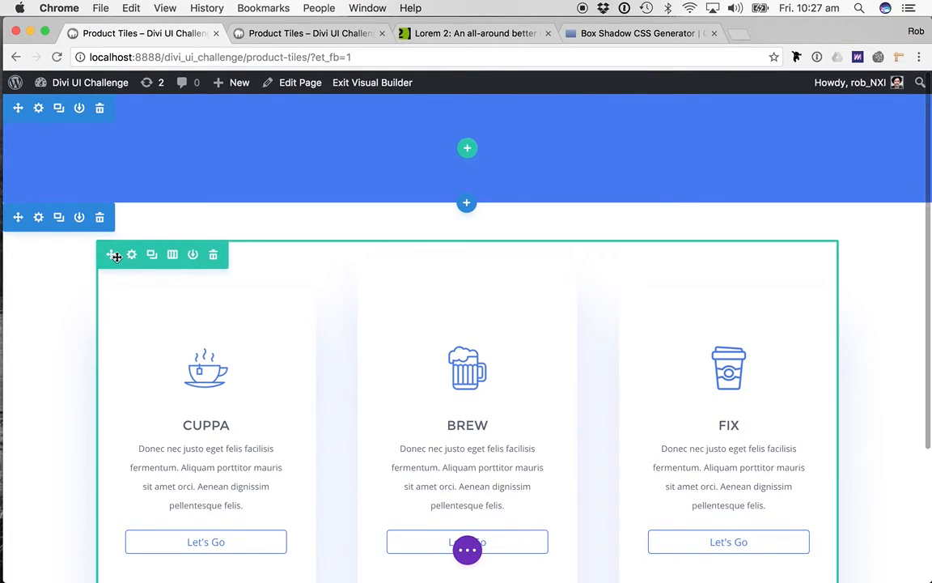
- Remove the top padding of the tile row and its section so the row meets the blue section
left_click_drag(409, 254, 417, 229)
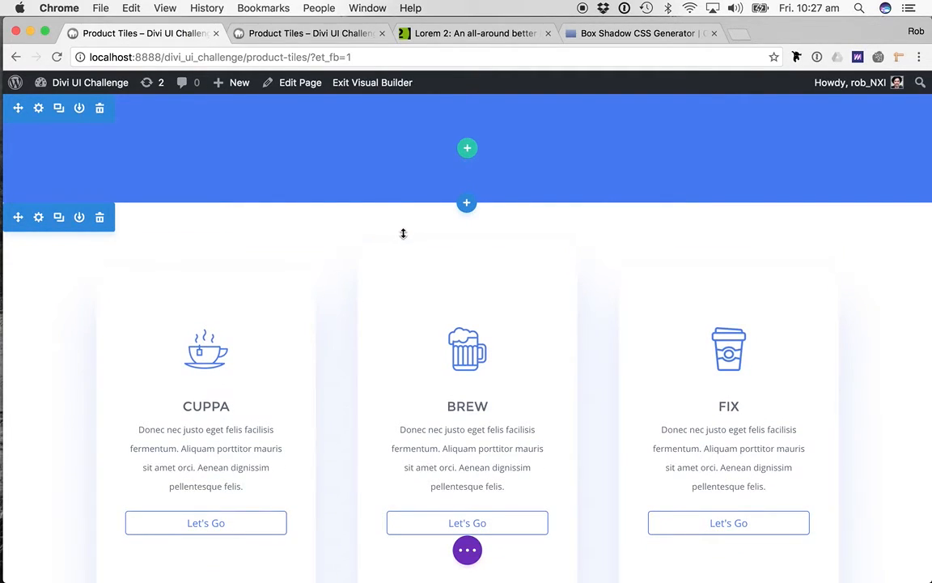
left_click_drag(401, 166, 403, 149)
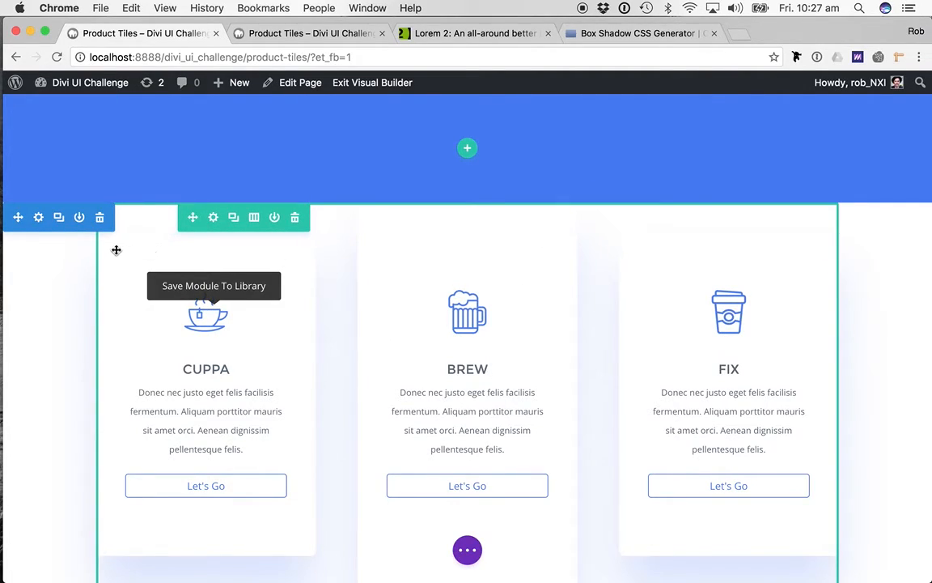
- Set the tile section's background color to #ffffff with its opacity lowered to fully transparent, and save the section settings
left_click(39, 217)
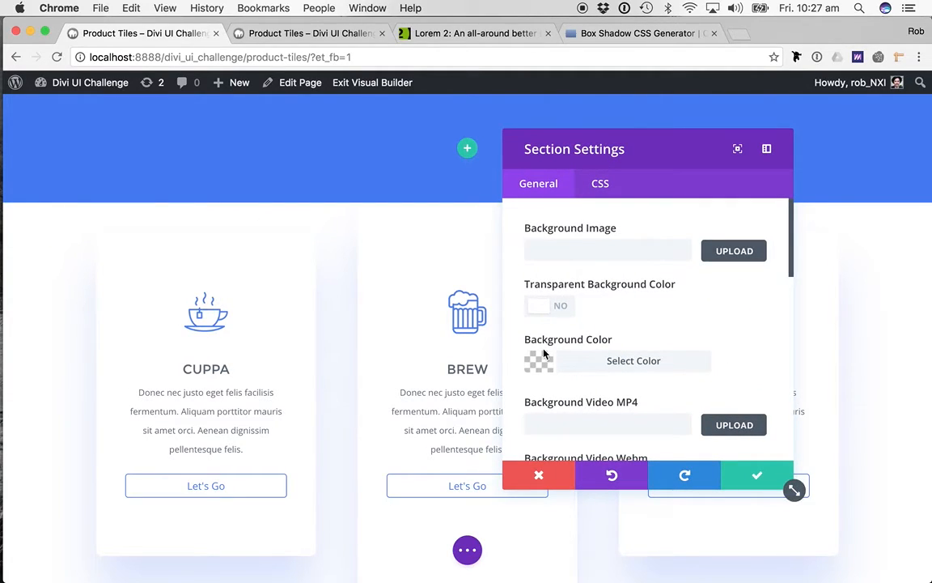
left_click(616, 361)
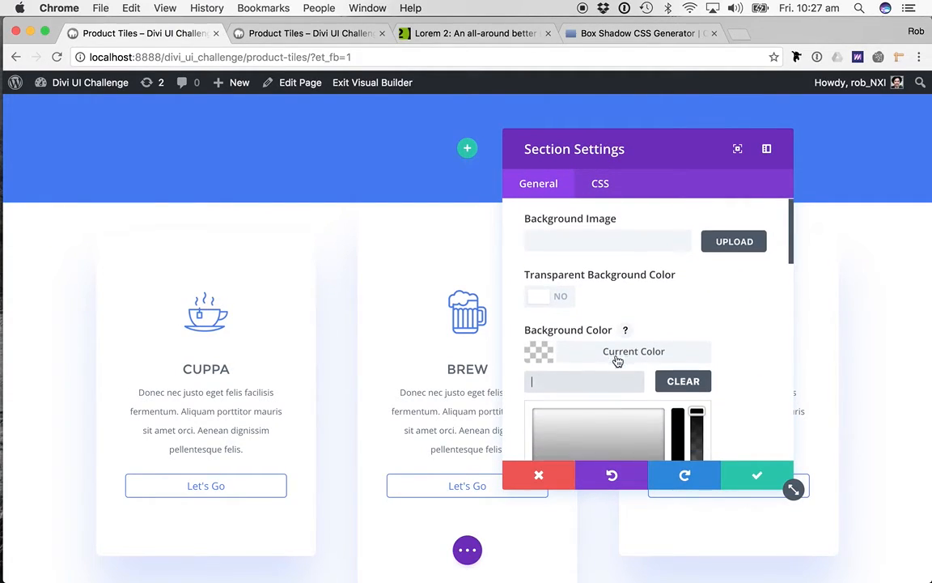
left_click(558, 410)
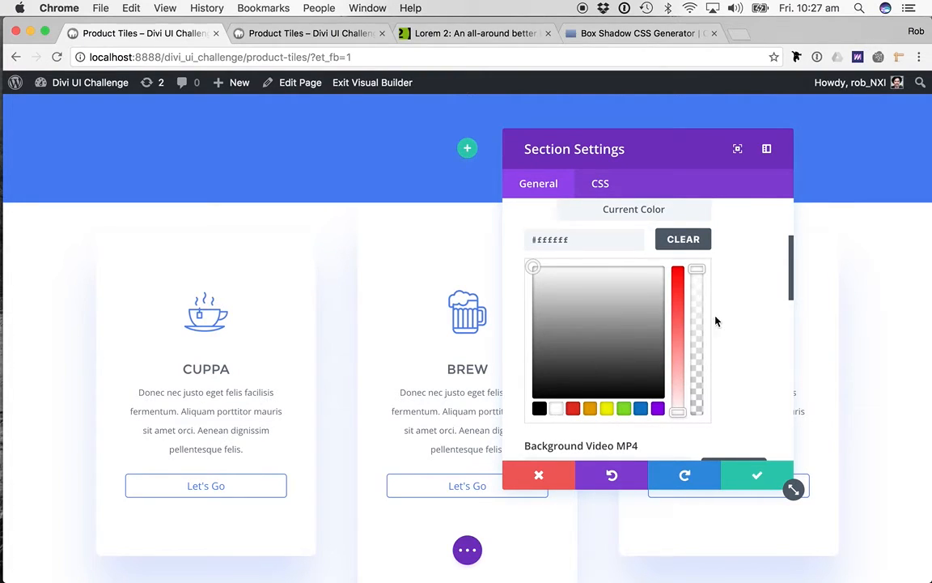
left_click_drag(706, 354, 708, 441)
left_click(706, 437)
scroll(706, 312, "up", 4)
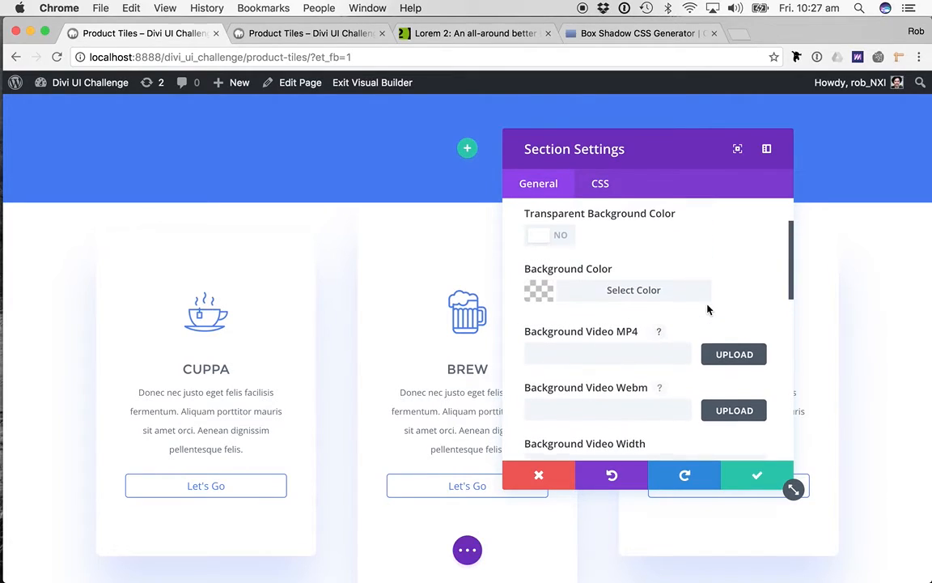
left_click(749, 482)
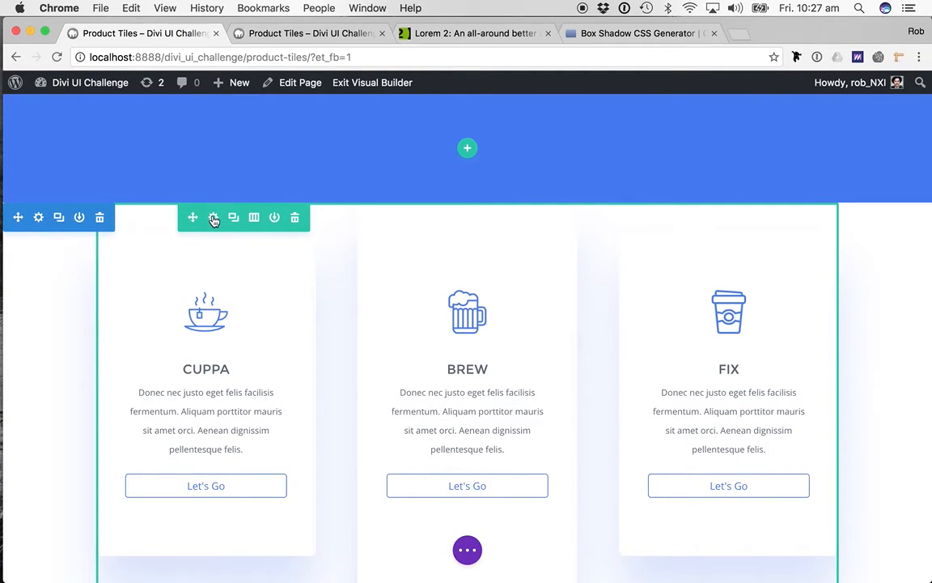
- Set the tile row's custom top margin to -120 px and save the row settings
left_click(214, 220)
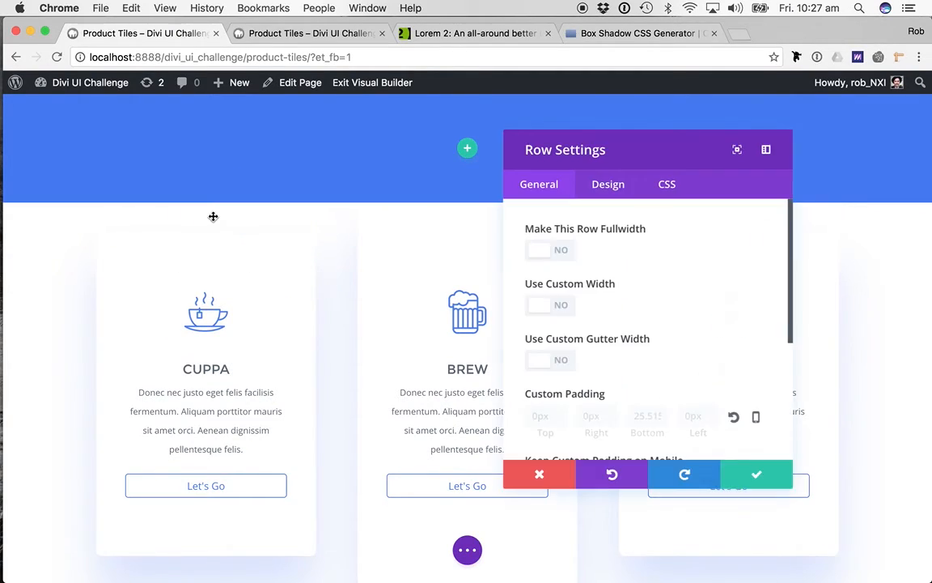
scroll(615, 313, "down", 2)
scroll(615, 313, "down", 2)
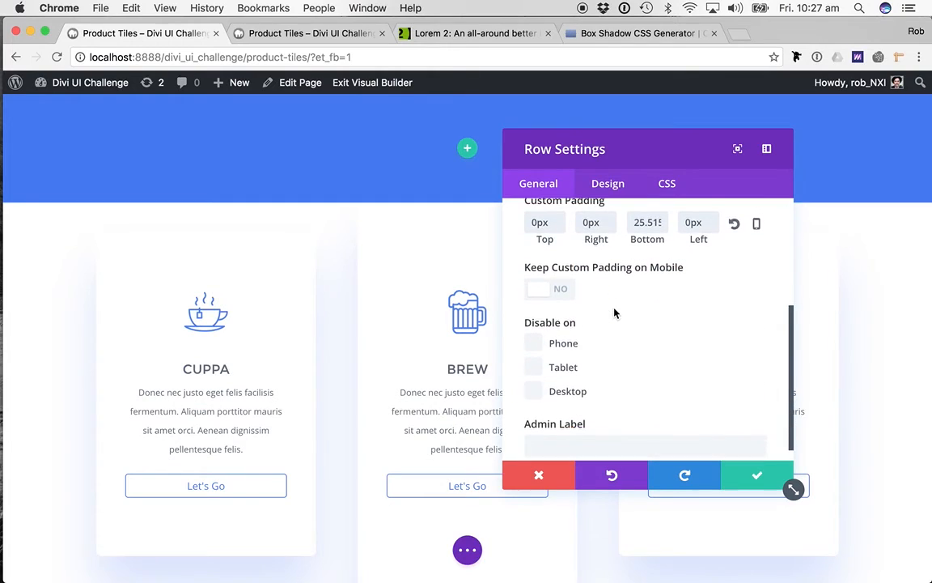
scroll(611, 276, "up", 2)
left_click(608, 188)
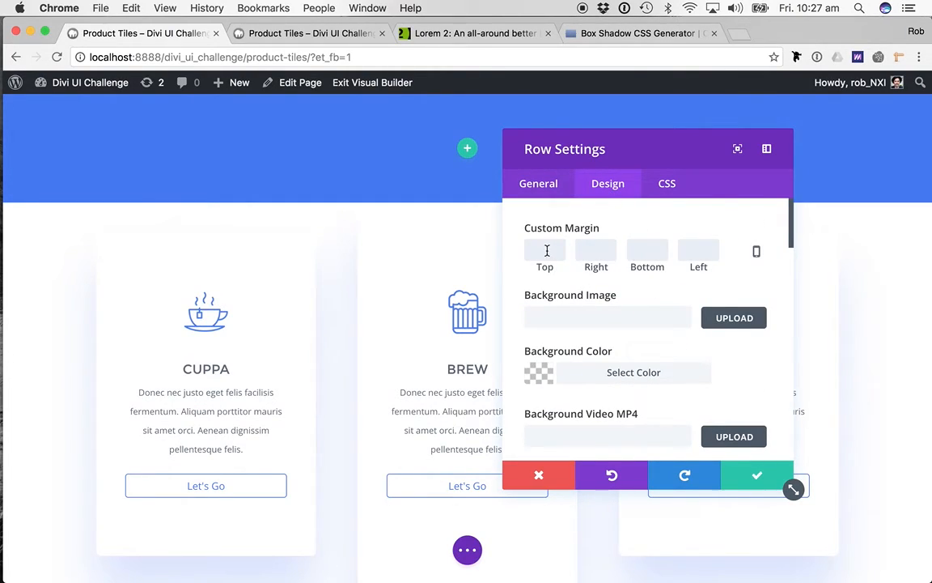
type("-120")
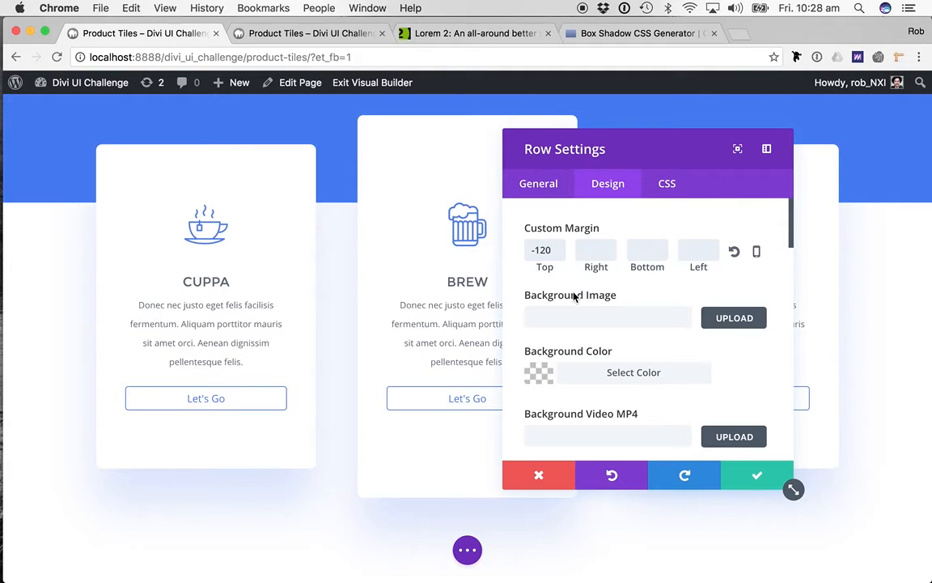
left_click(755, 475)
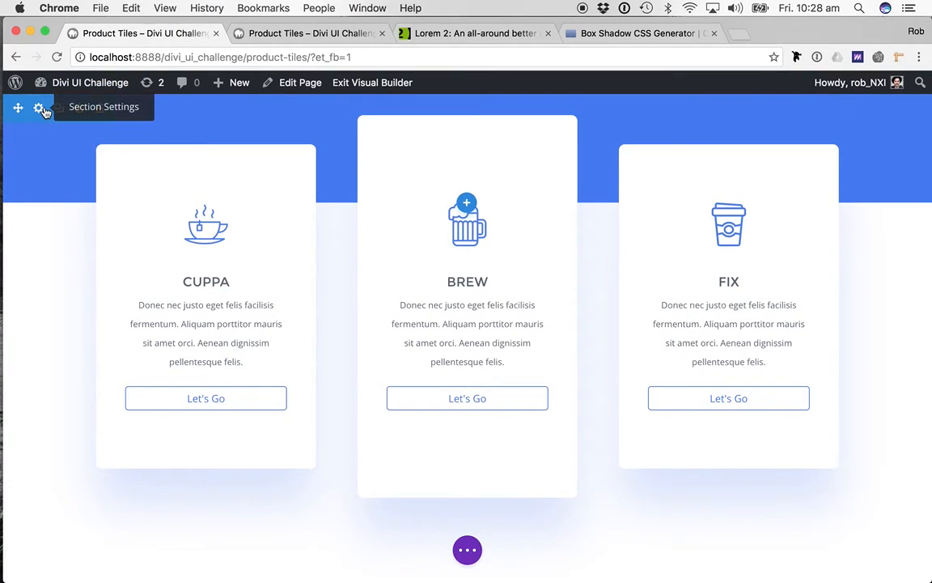
- Save the page, open the published version in a new browser tab, and compare it with the builder view
left_click(467, 553)
left_click(892, 549)
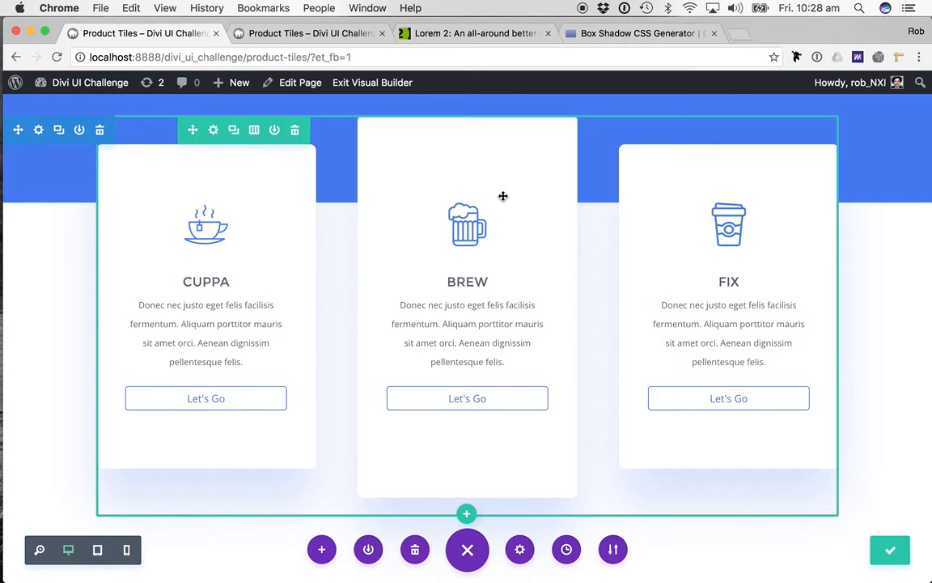
left_click(372, 83, "super")
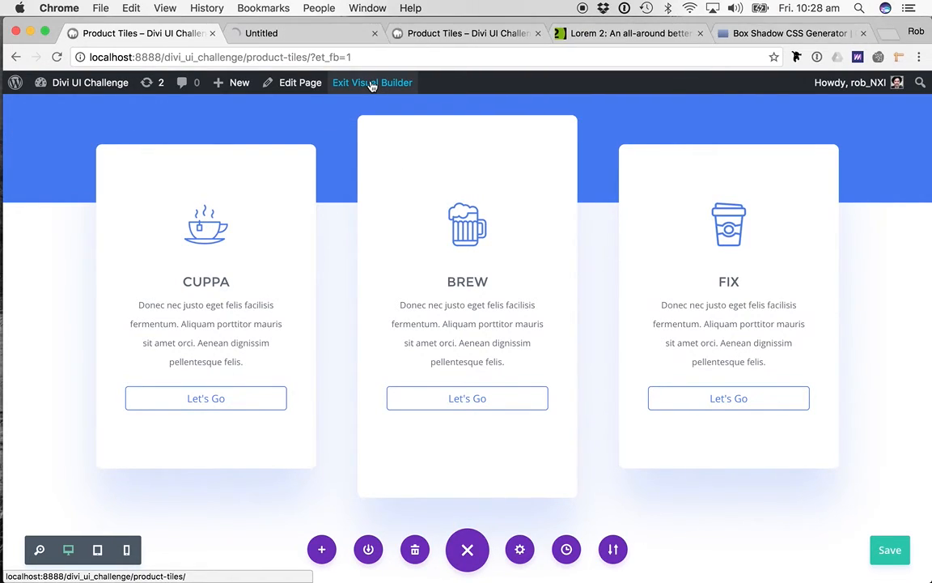
left_click(288, 33)
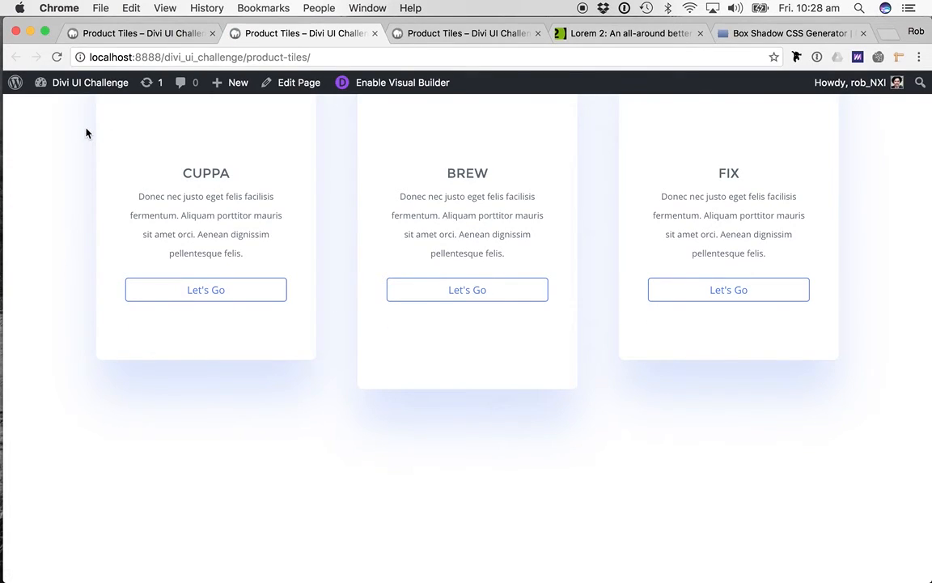
left_click(117, 34)
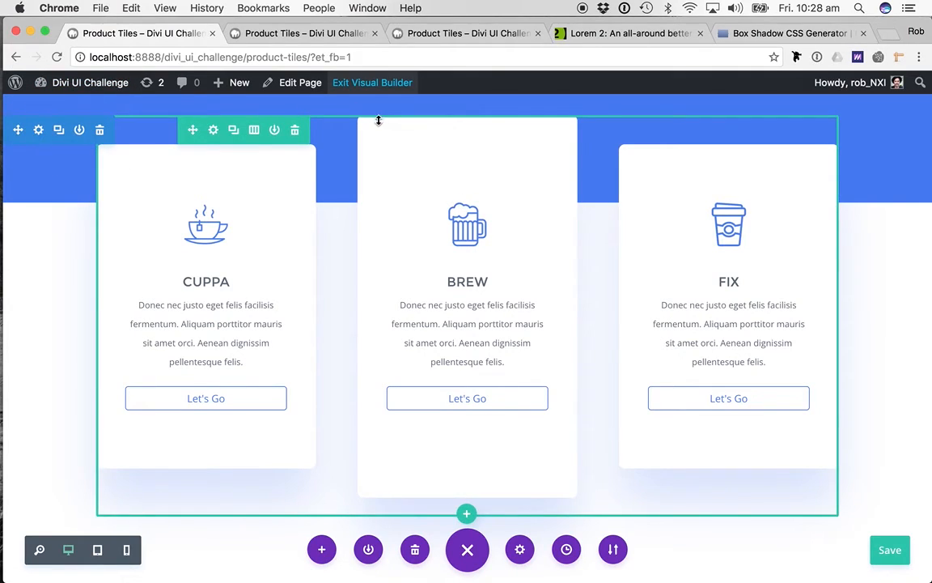
left_click(310, 34)
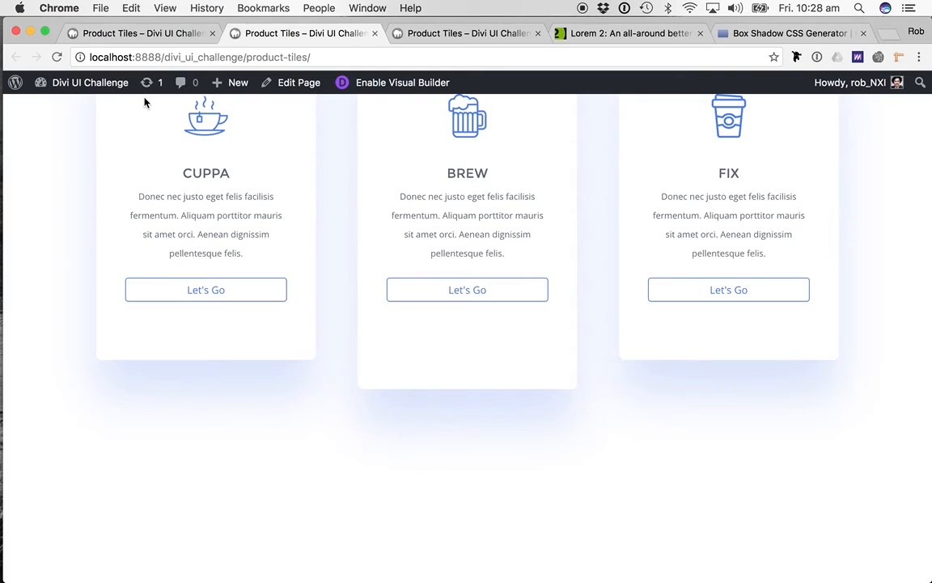
left_click(154, 34)
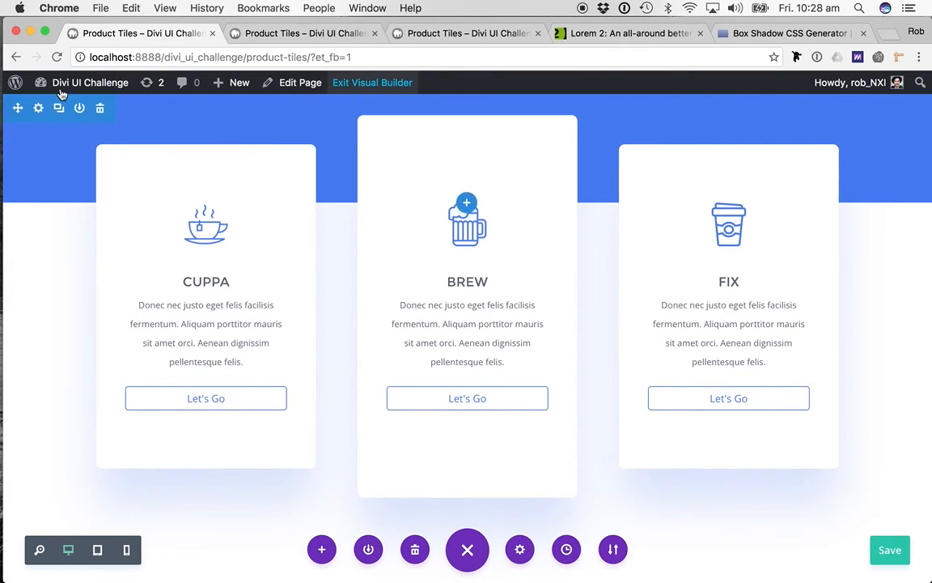
mouse_move(53, 84)
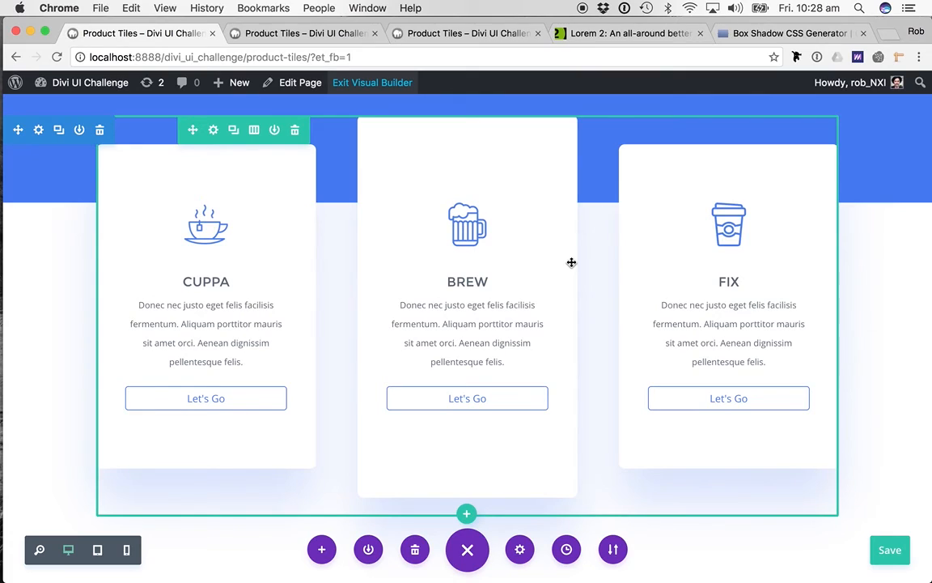
- Clear the tile row's custom top margin and save the row settings
left_click(214, 129)
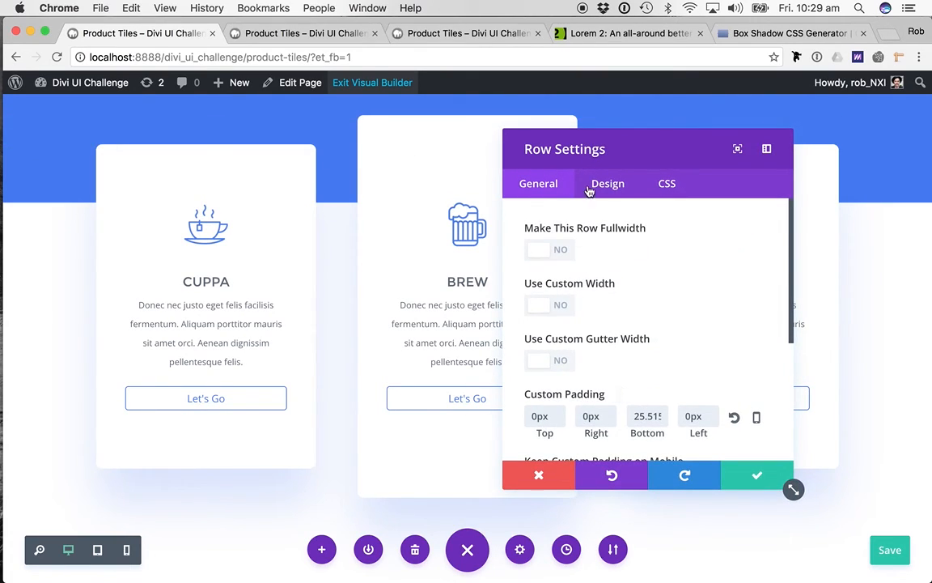
left_click(589, 190)
double_click(549, 251)
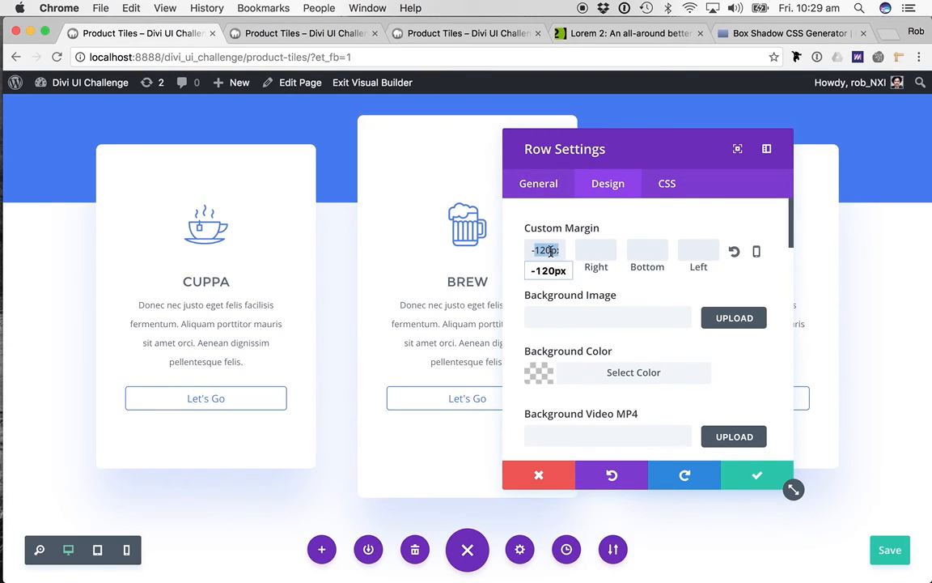
key("BackSpace")
left_click(759, 476)
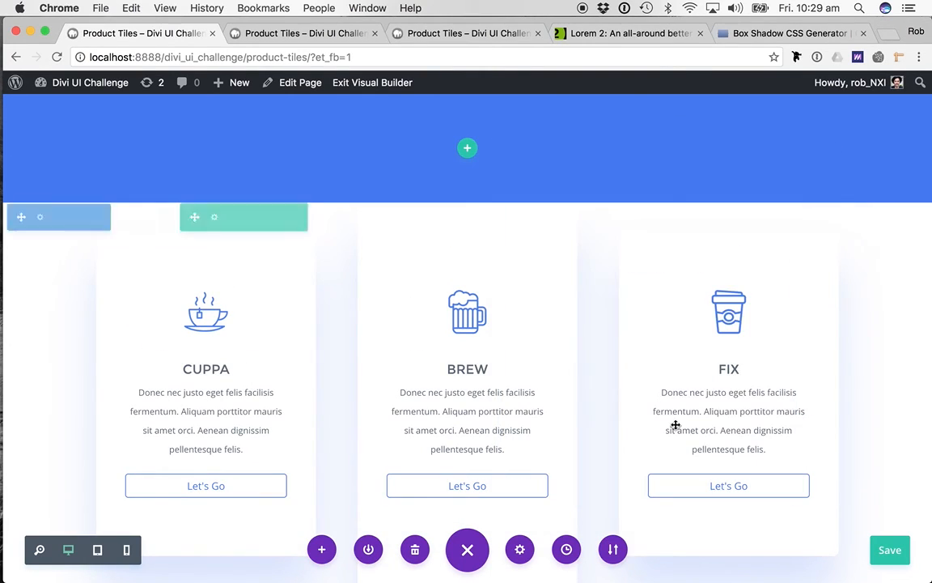
- Insert a single-column row in the blue section without adding a module to it
left_click(468, 150)
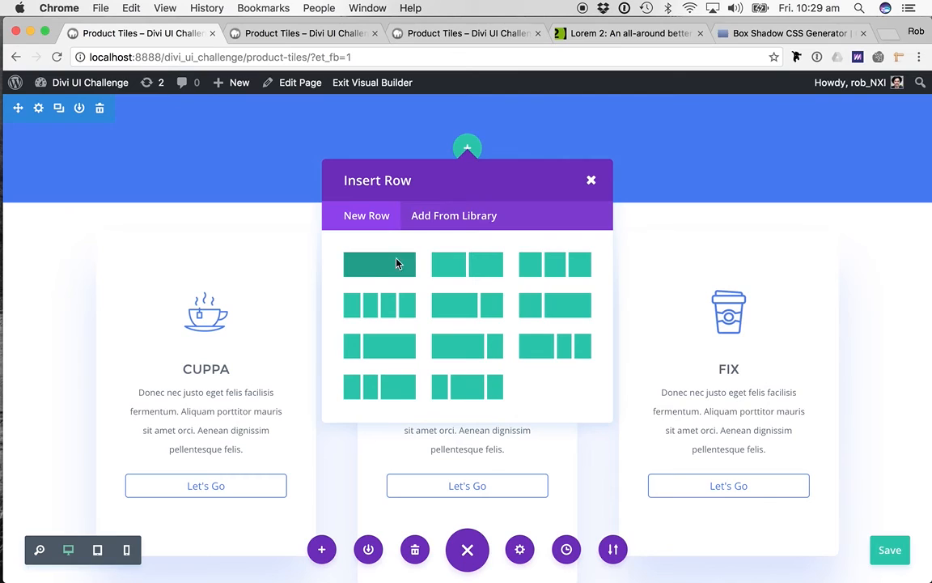
left_click(397, 261)
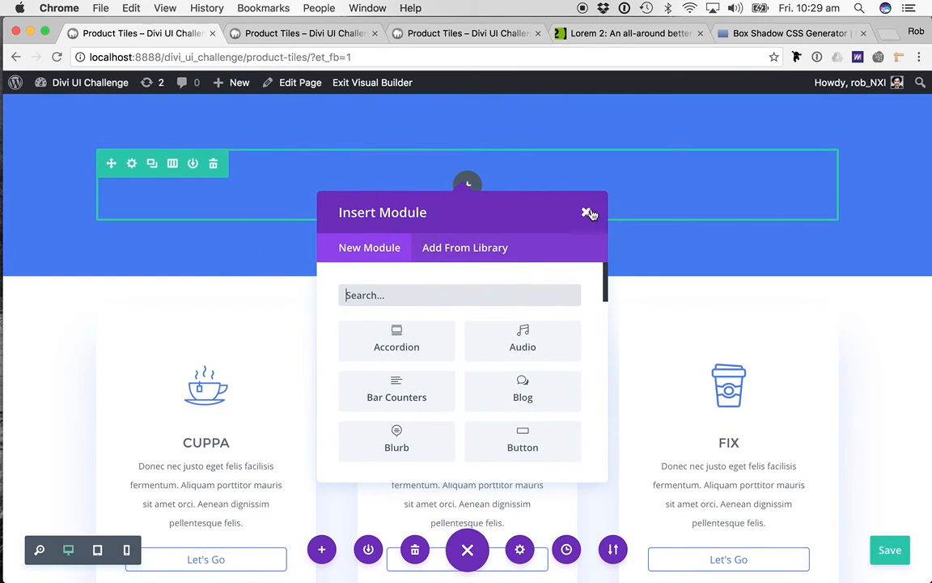
left_click(587, 213)
- Give the tile row below the blue section a custom top margin of -120px and save its settings
left_click(214, 289)
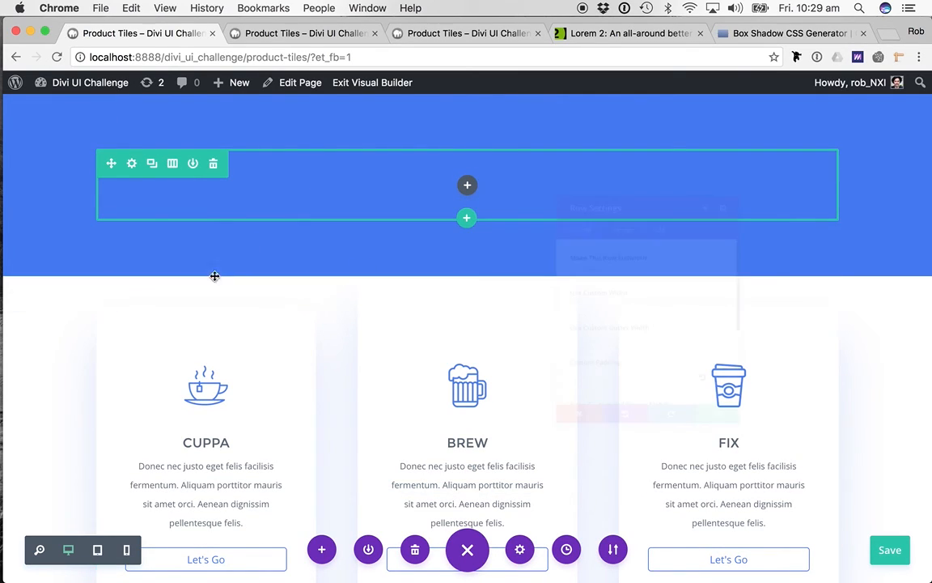
left_click(607, 184)
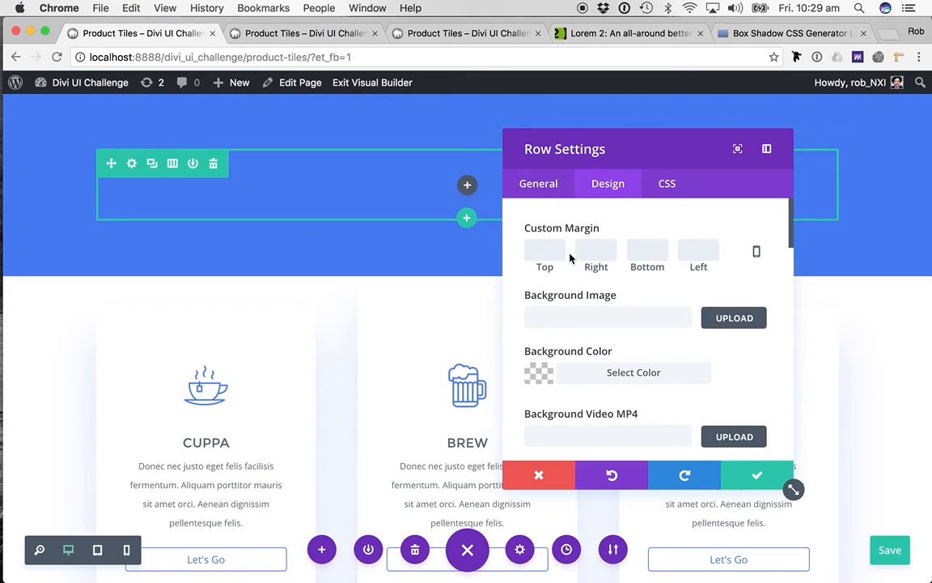
type("-120")
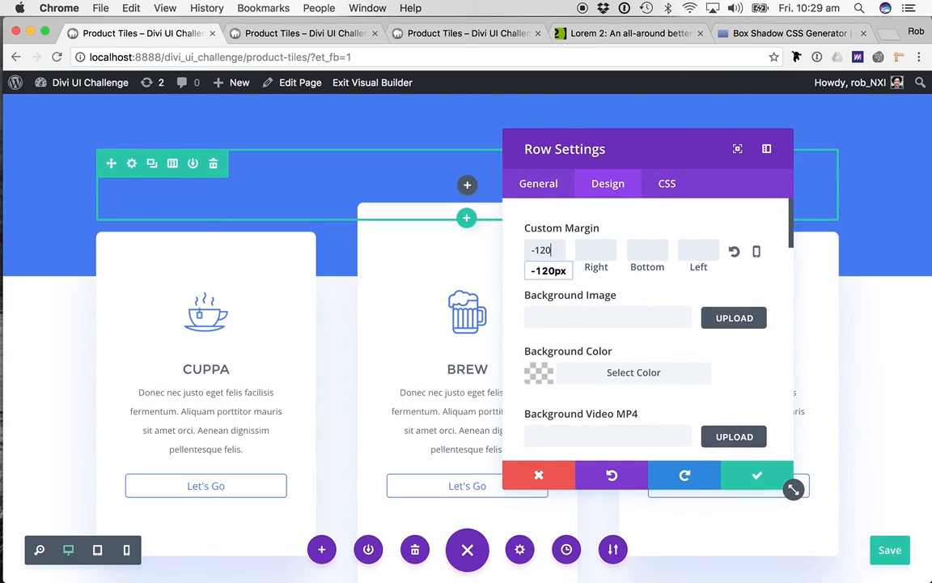
type("x")
left_click(757, 475)
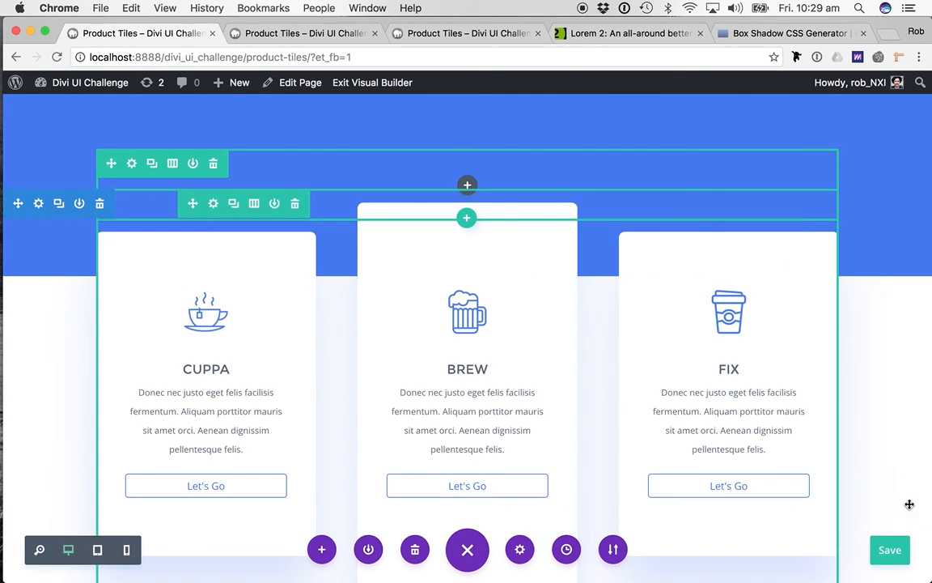
- Save the page and reload the published version in its own browser tab
left_click(890, 549)
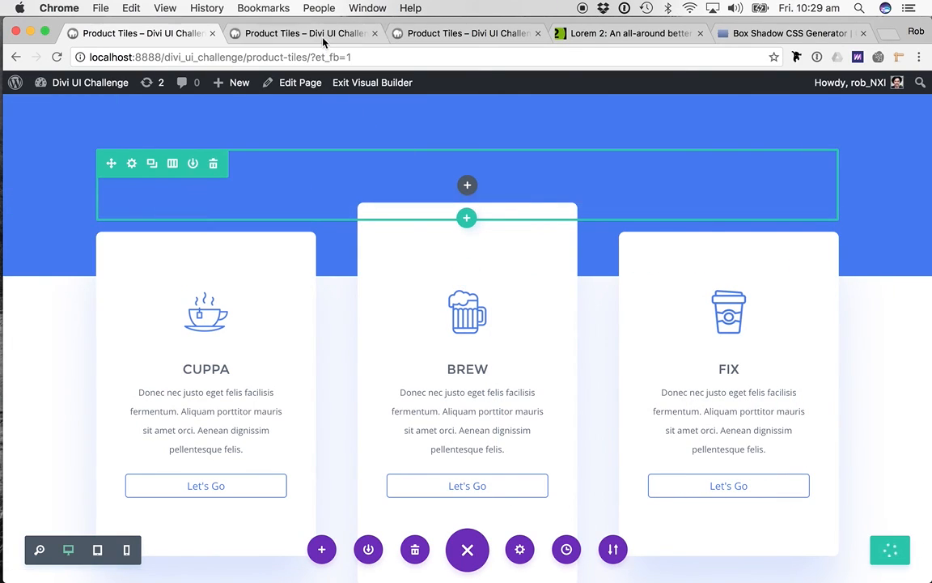
left_click(290, 33)
key("super+r")
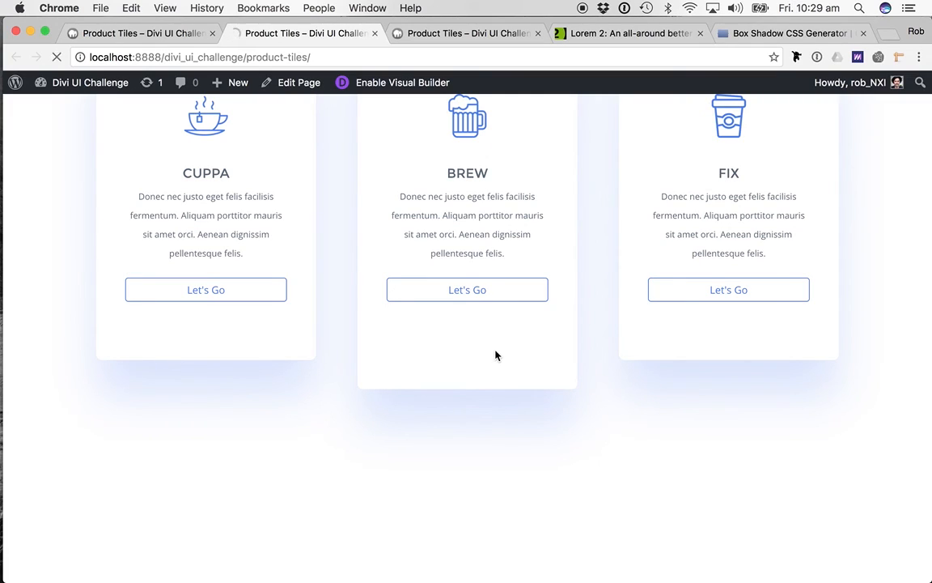